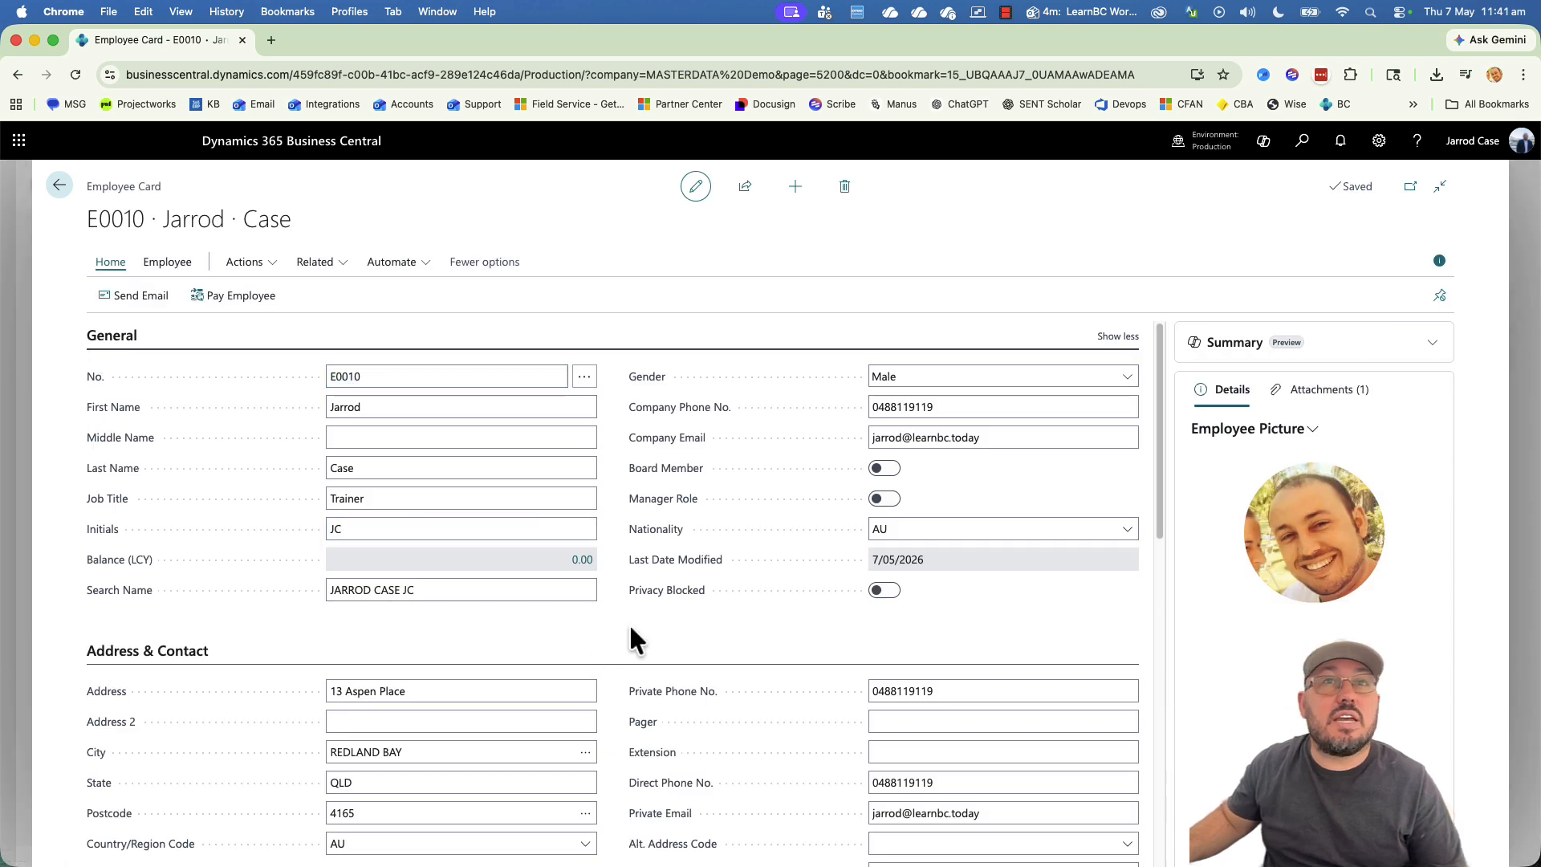
Check the employee's attached documents, and start personalising the card to see which fields can be added.
click(1328, 402)
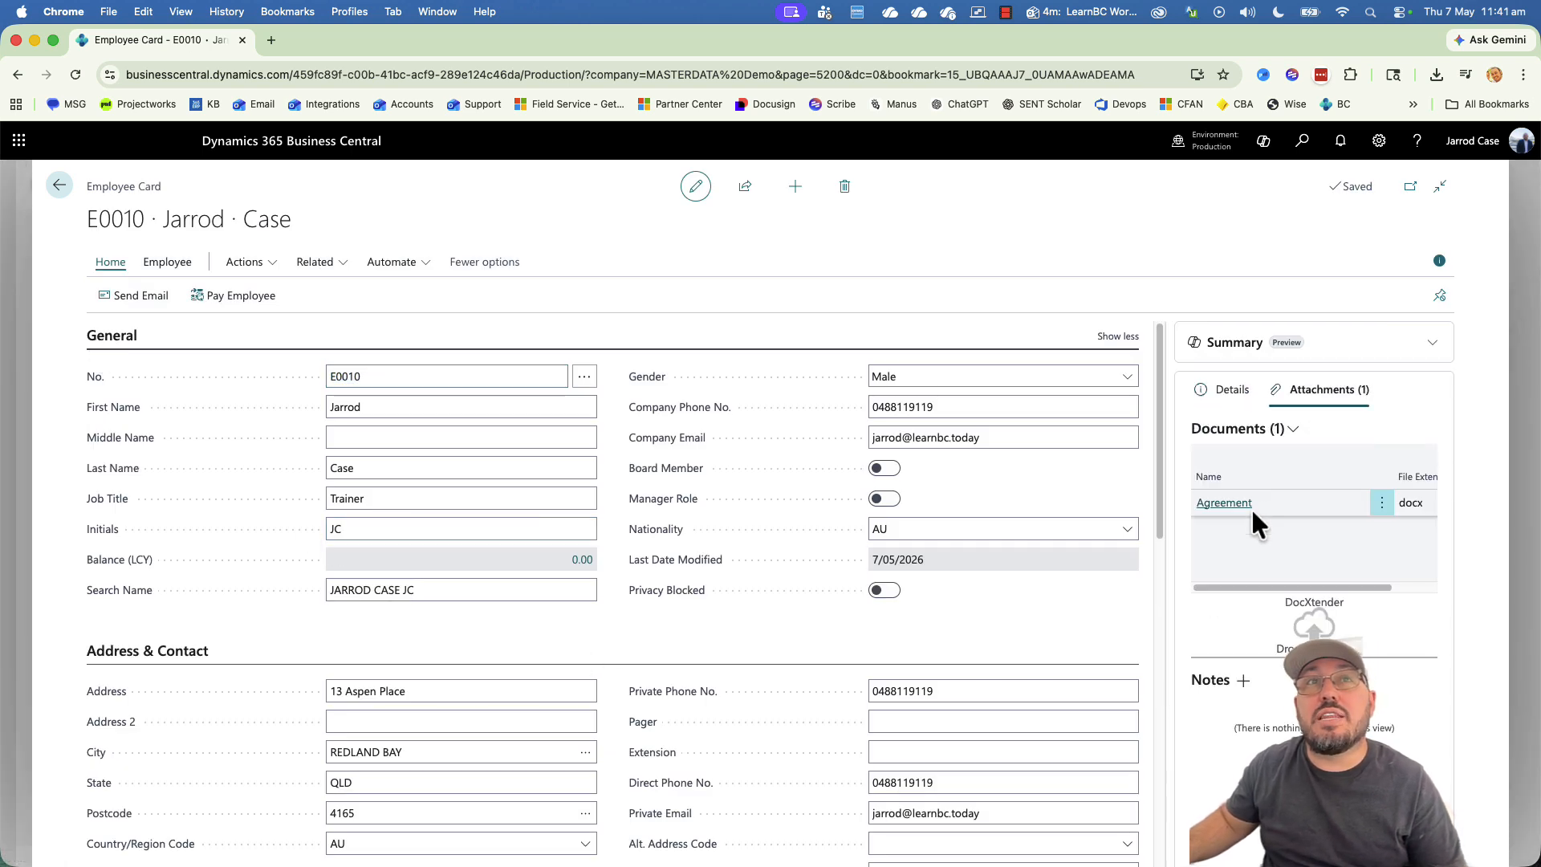
click(1229, 390)
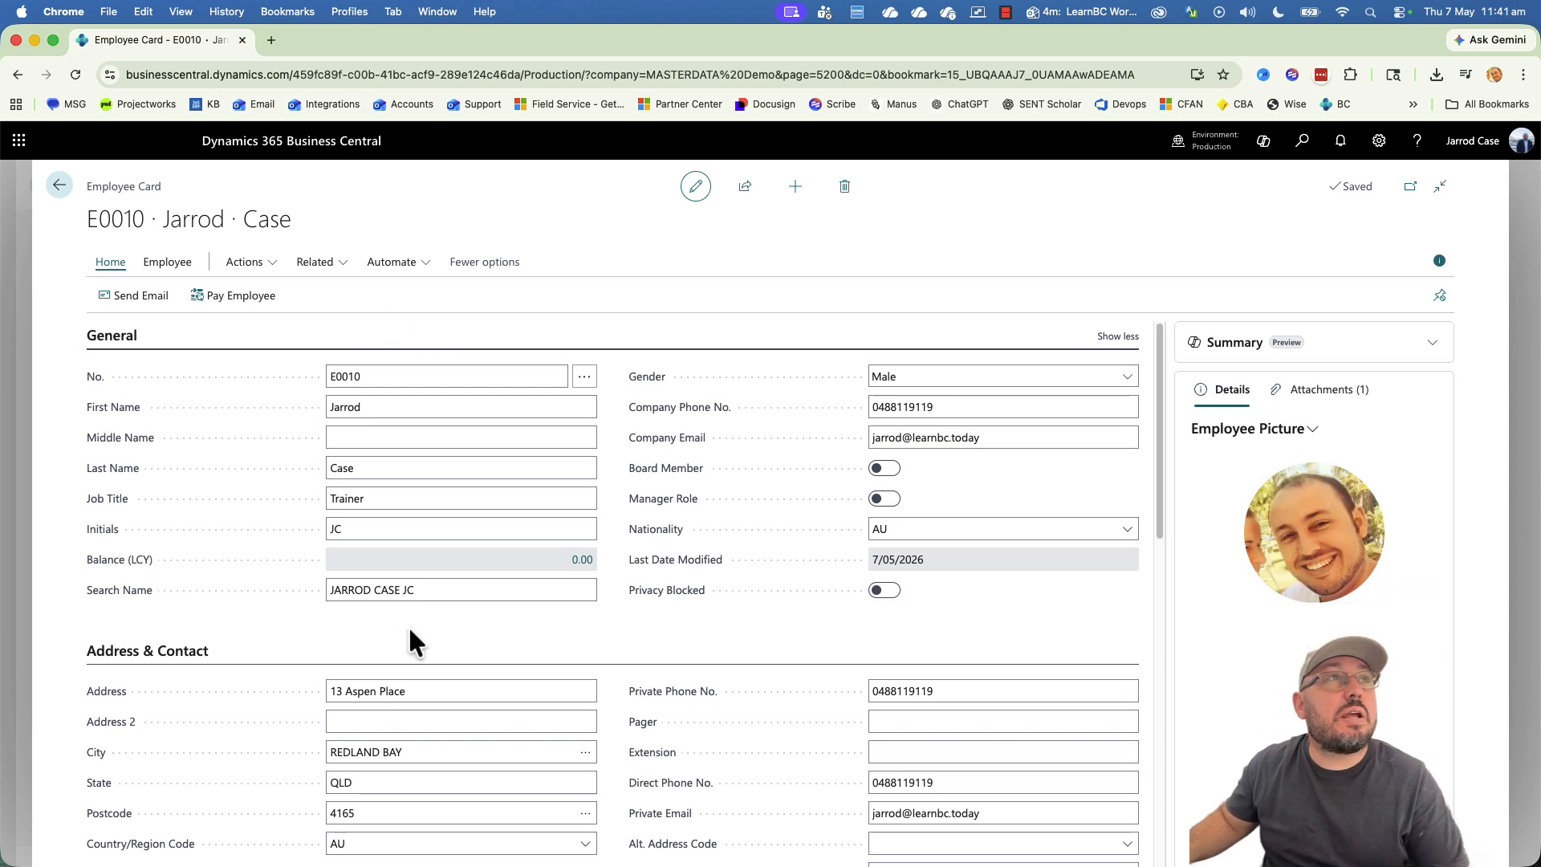
click(1376, 161)
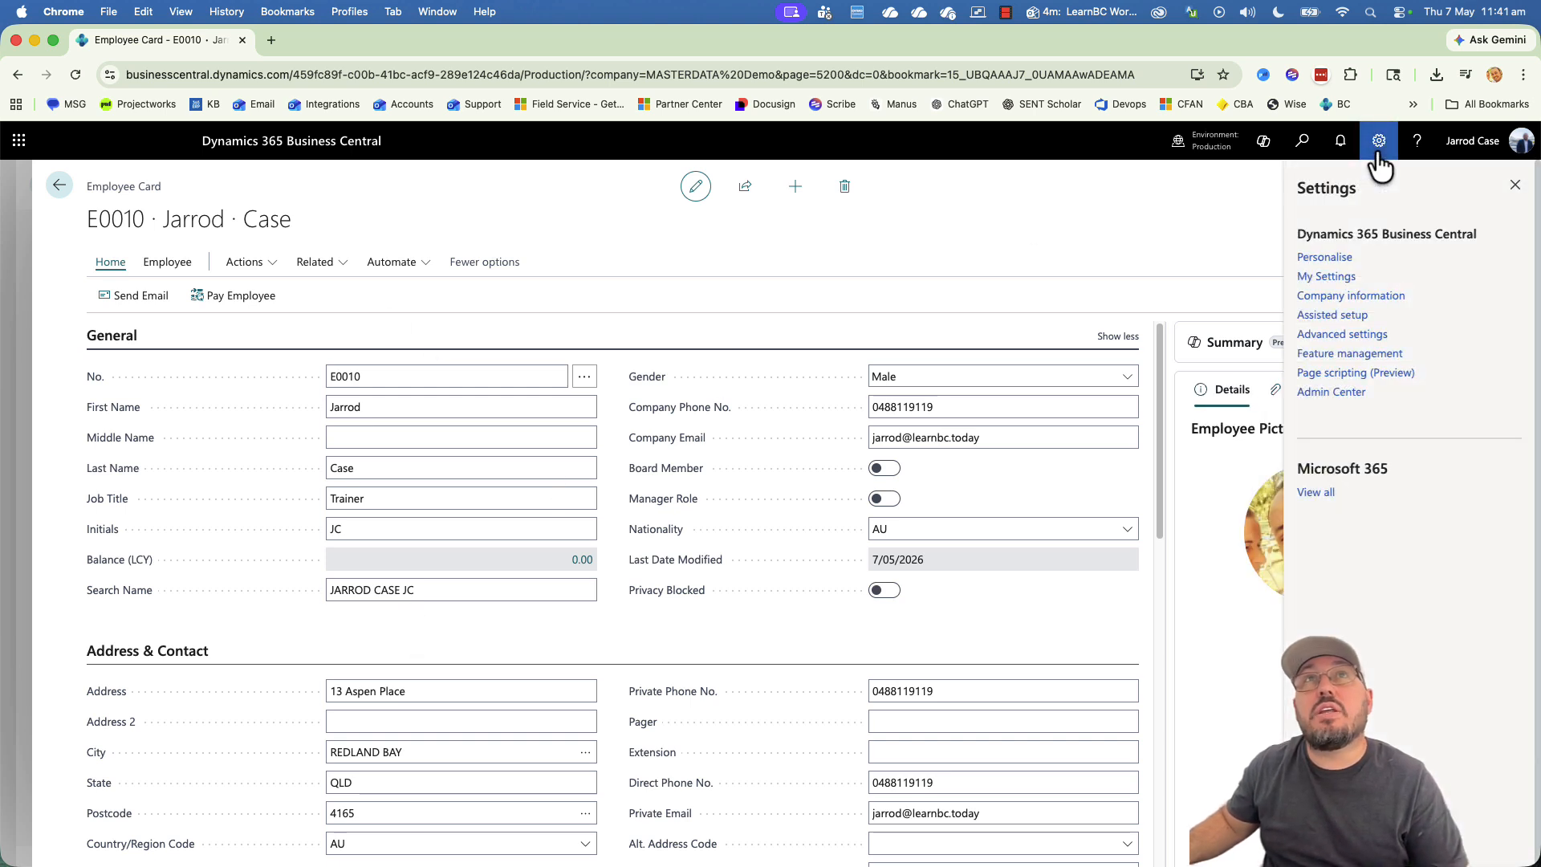
click(1315, 259)
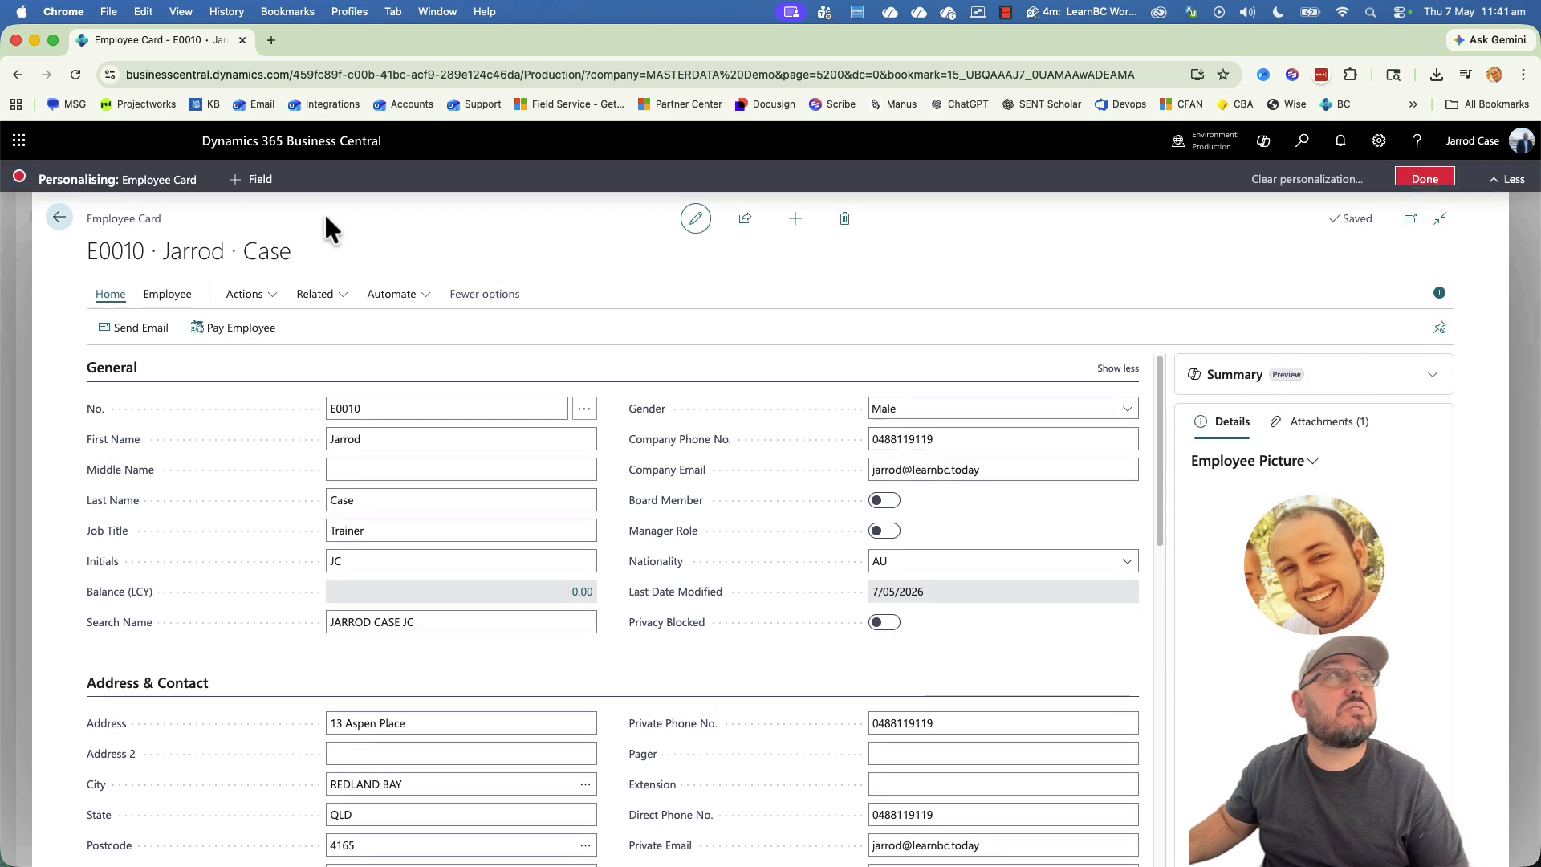
click(253, 180)
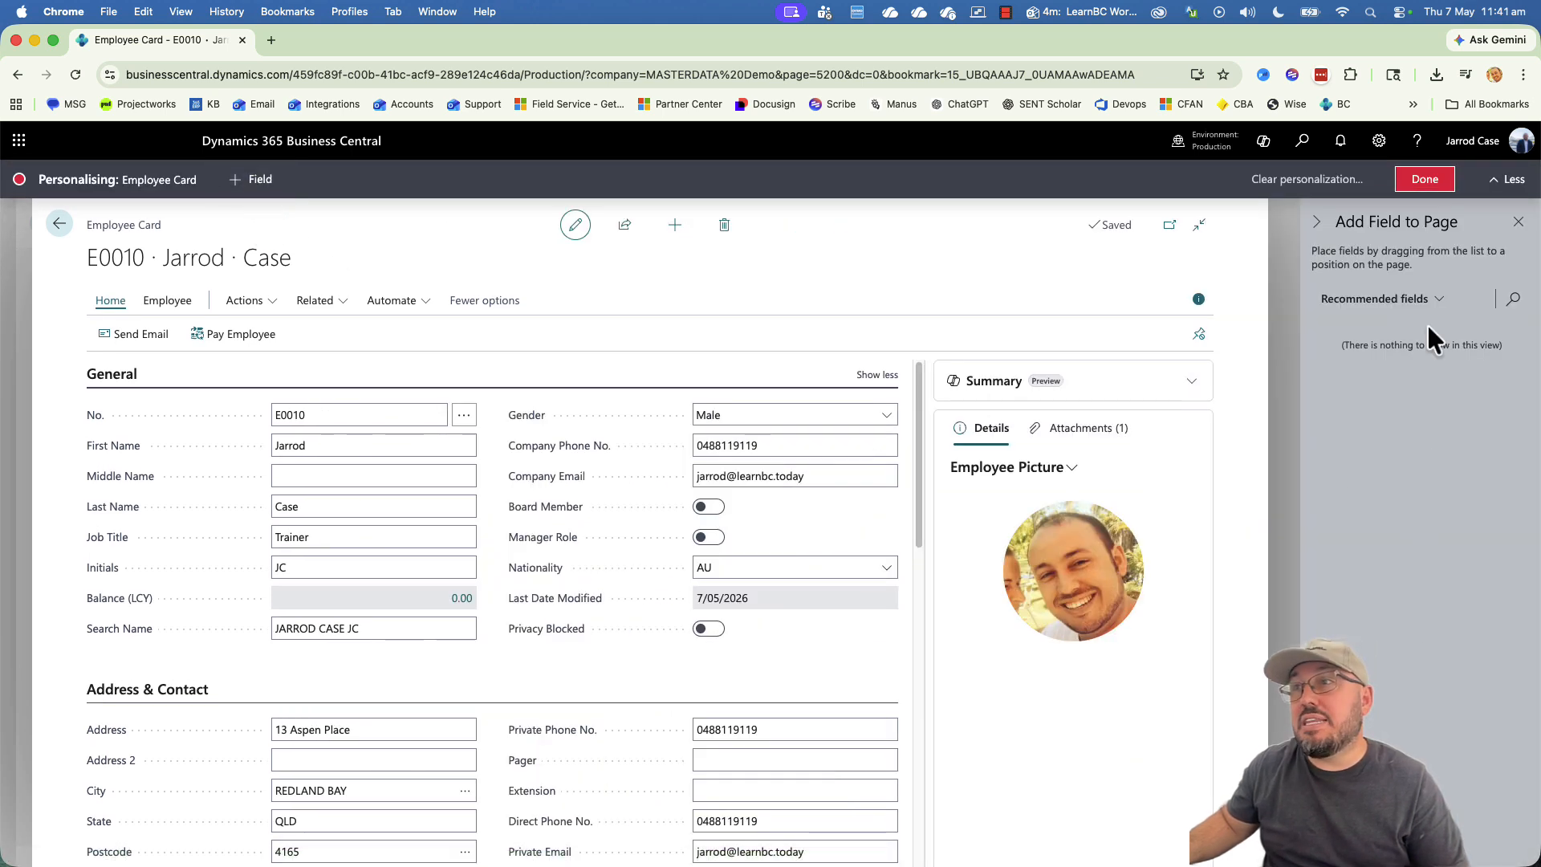
click(1425, 180)
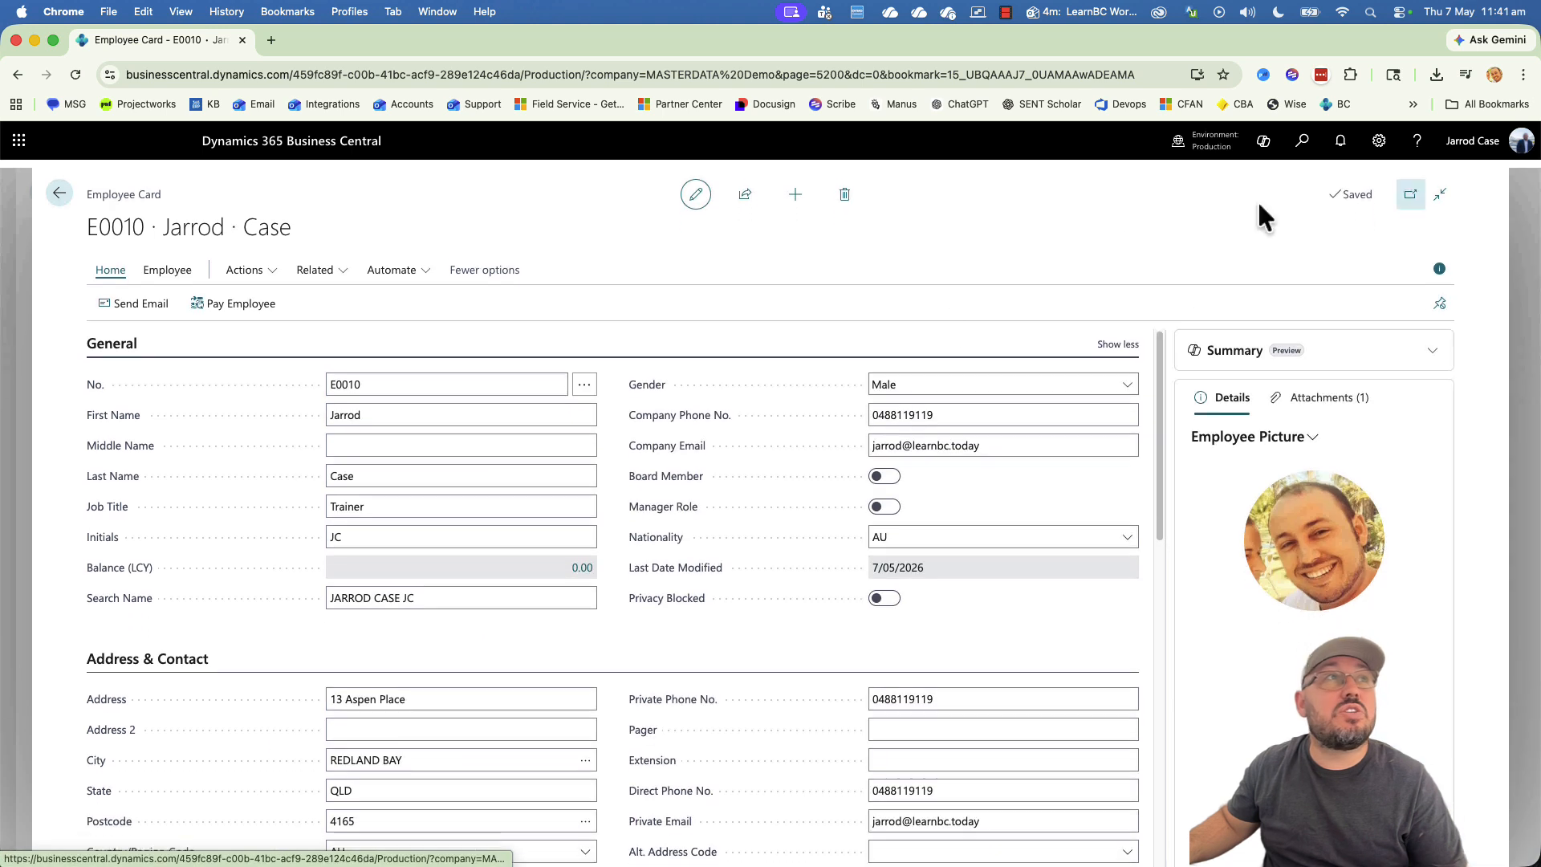
Turn on Manager Role in the employee card's General section.
click(354, 439)
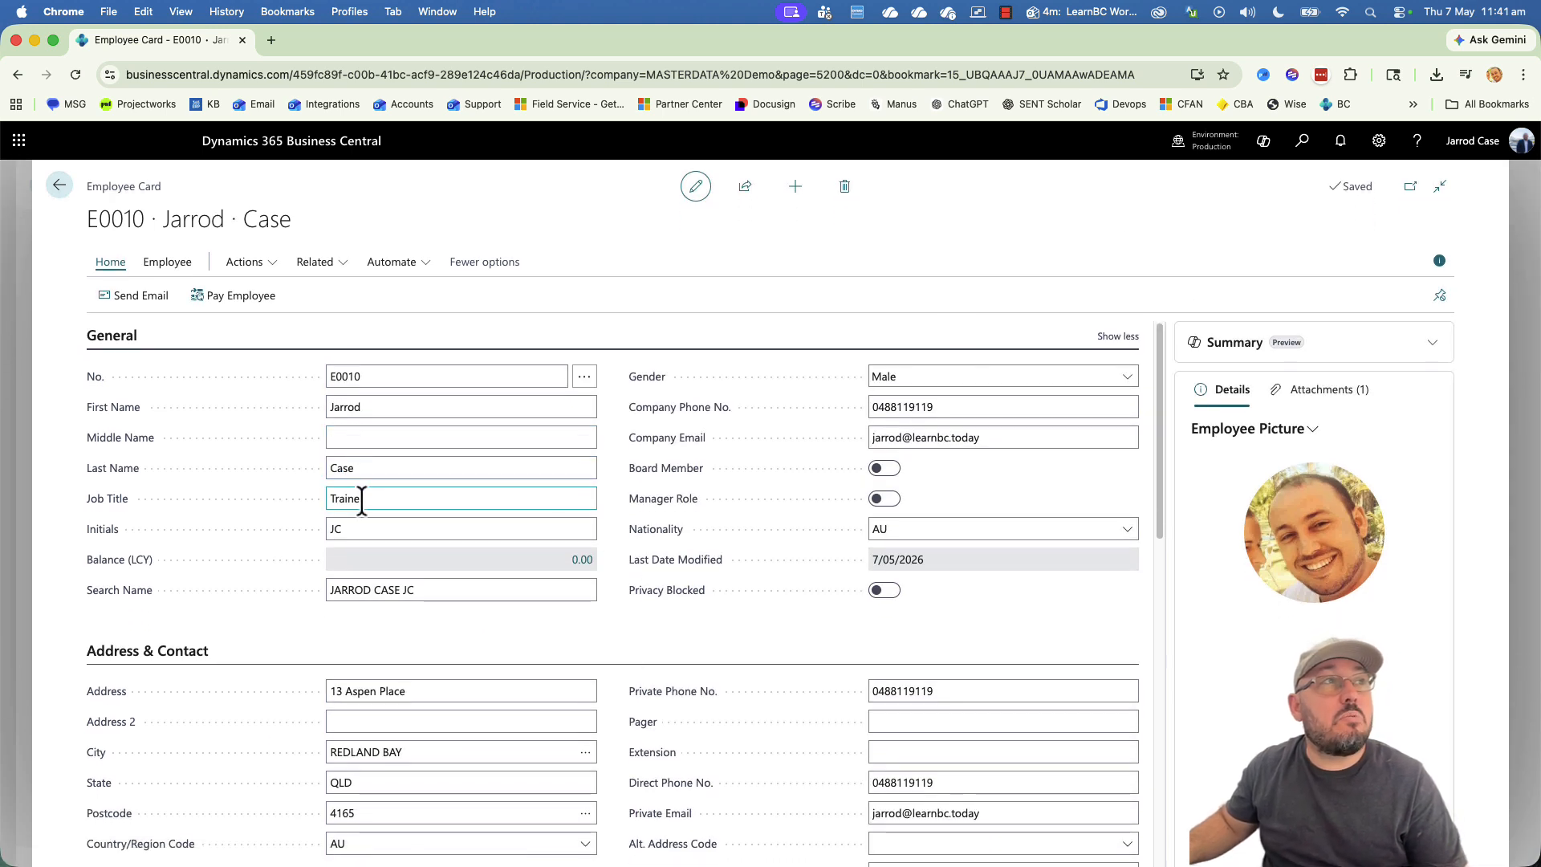
click(383, 530)
click(405, 586)
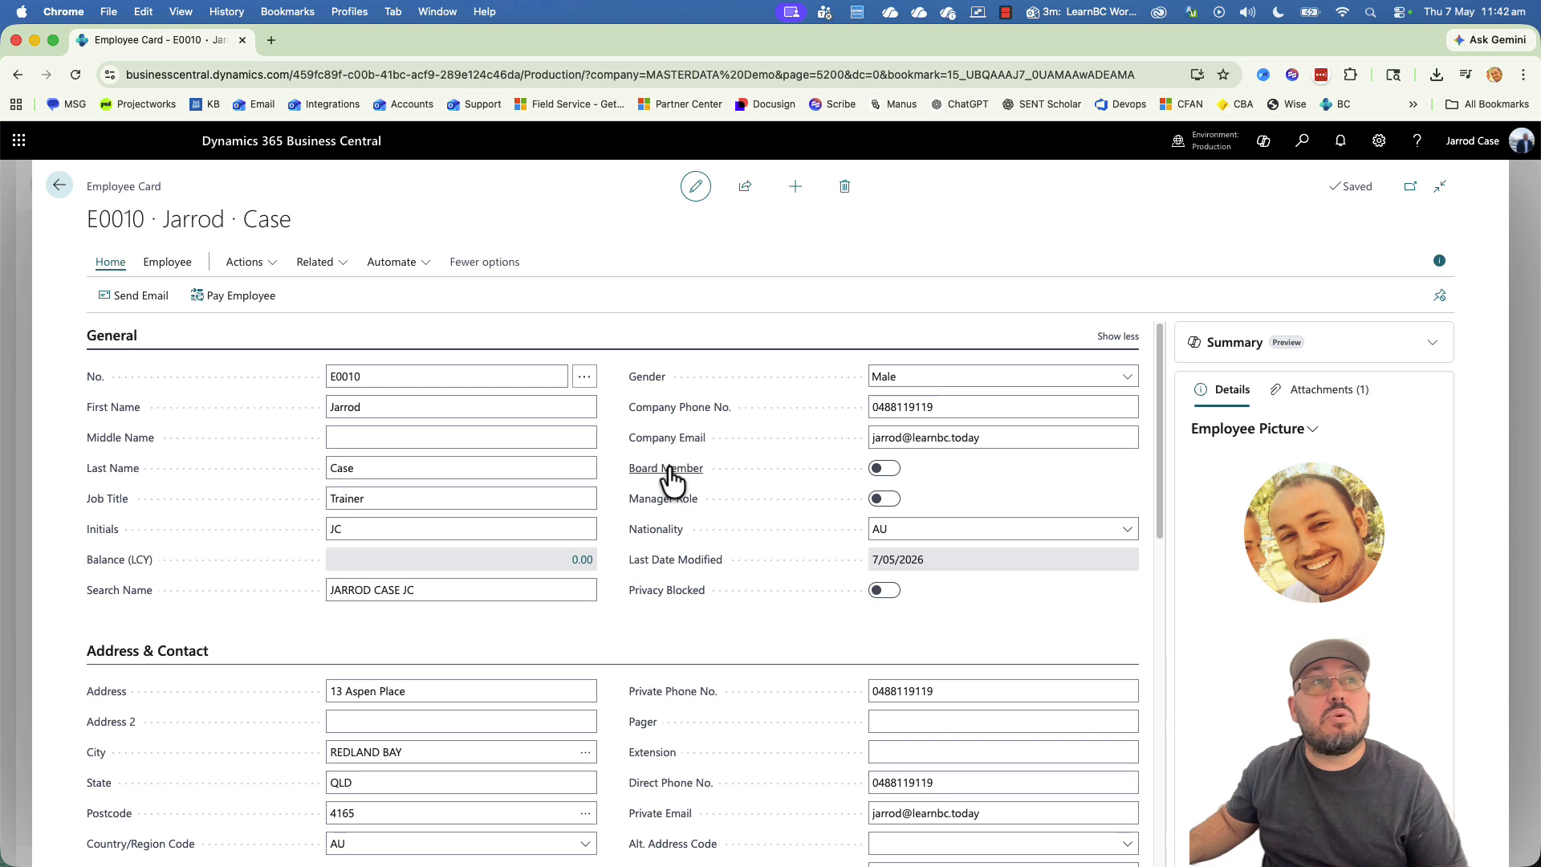
mouse_move(669, 474)
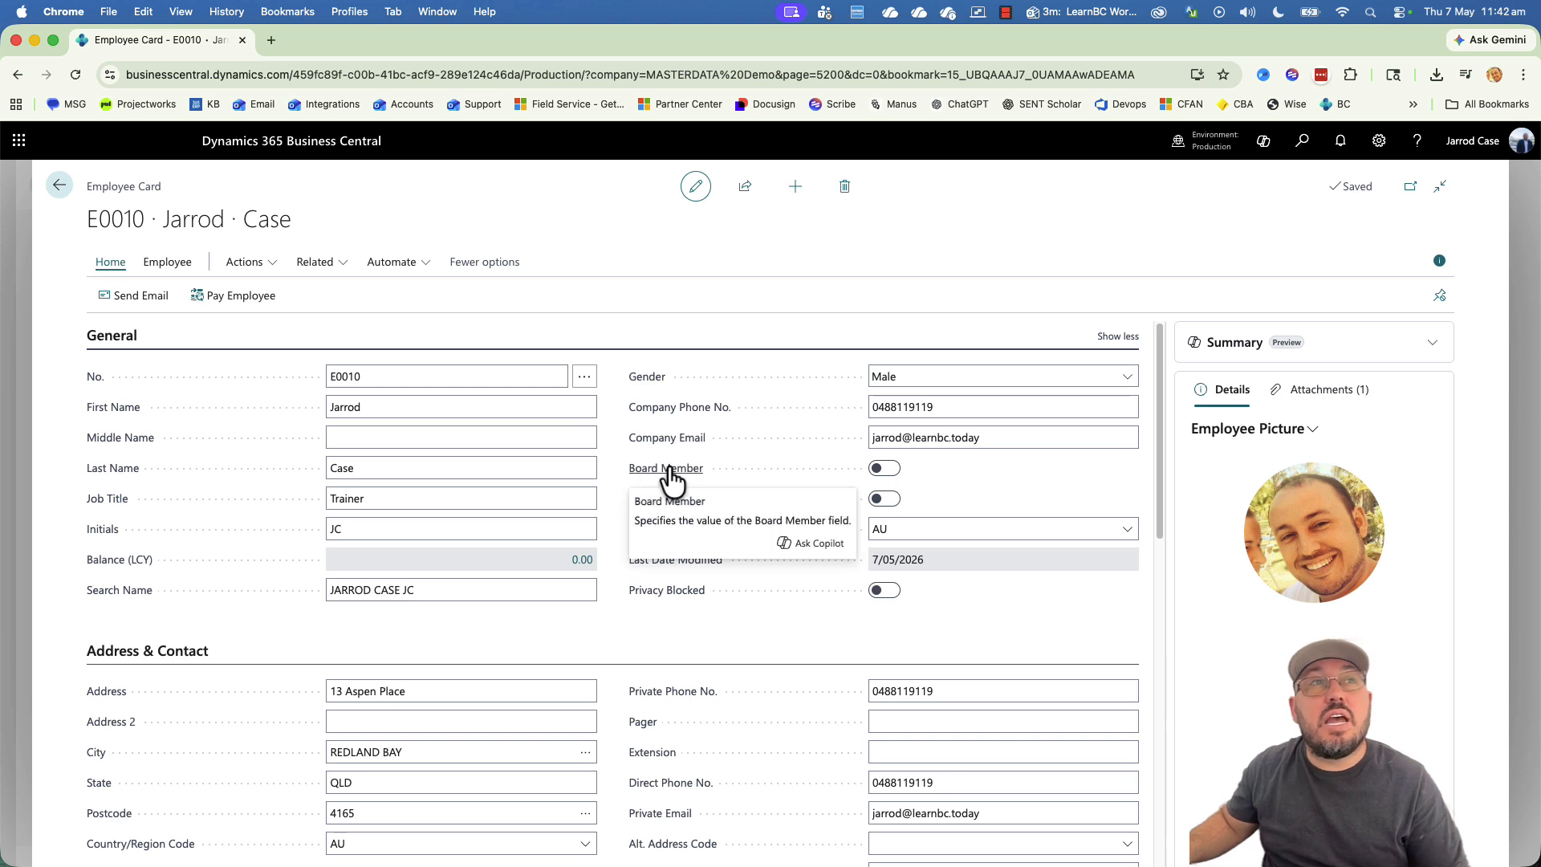
mouse_move(665, 506)
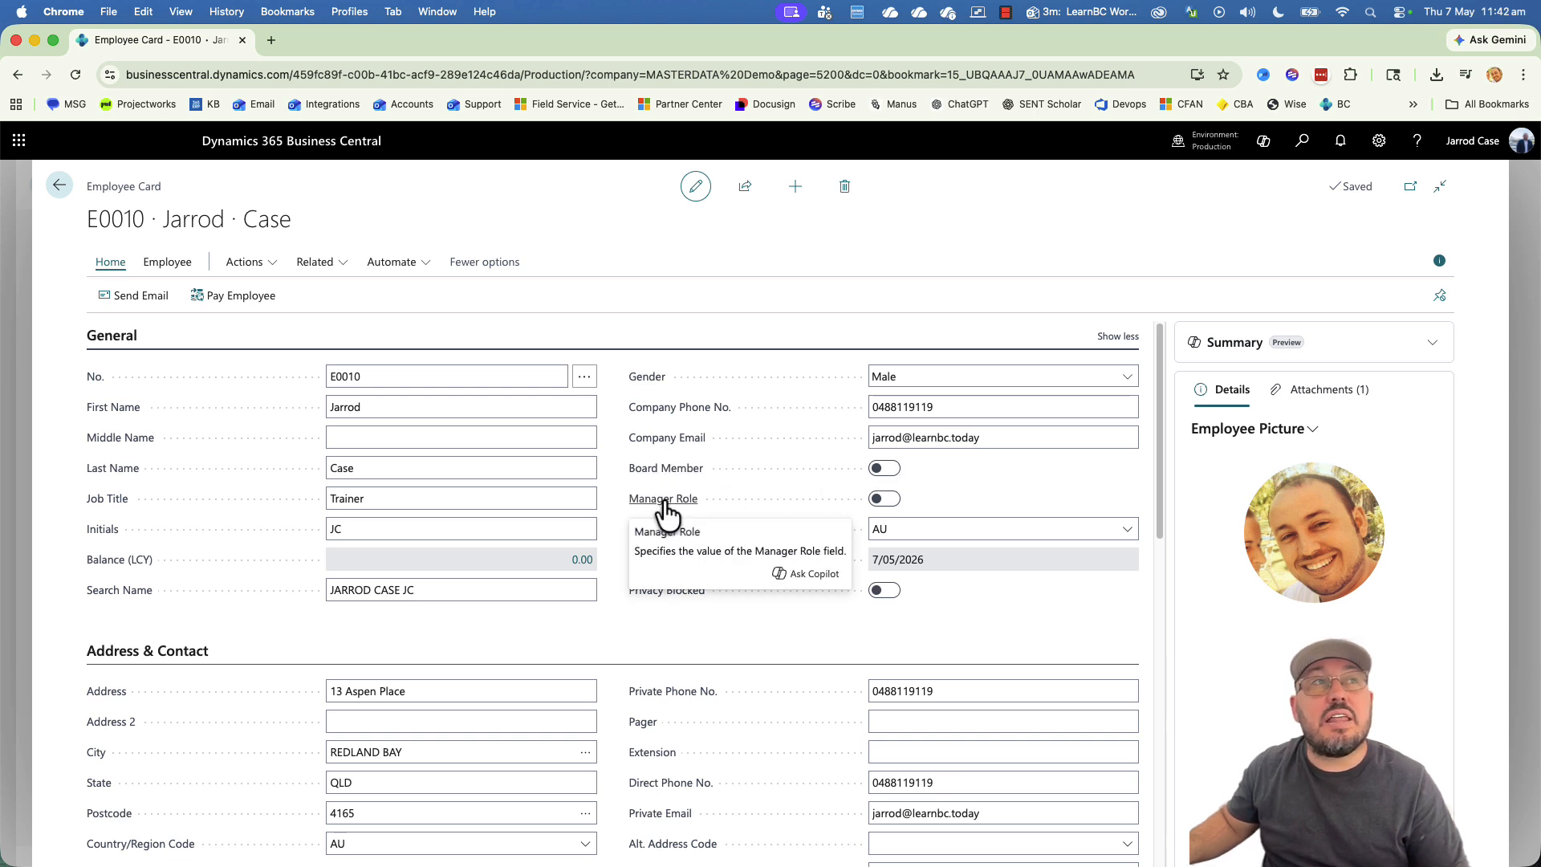
click(891, 499)
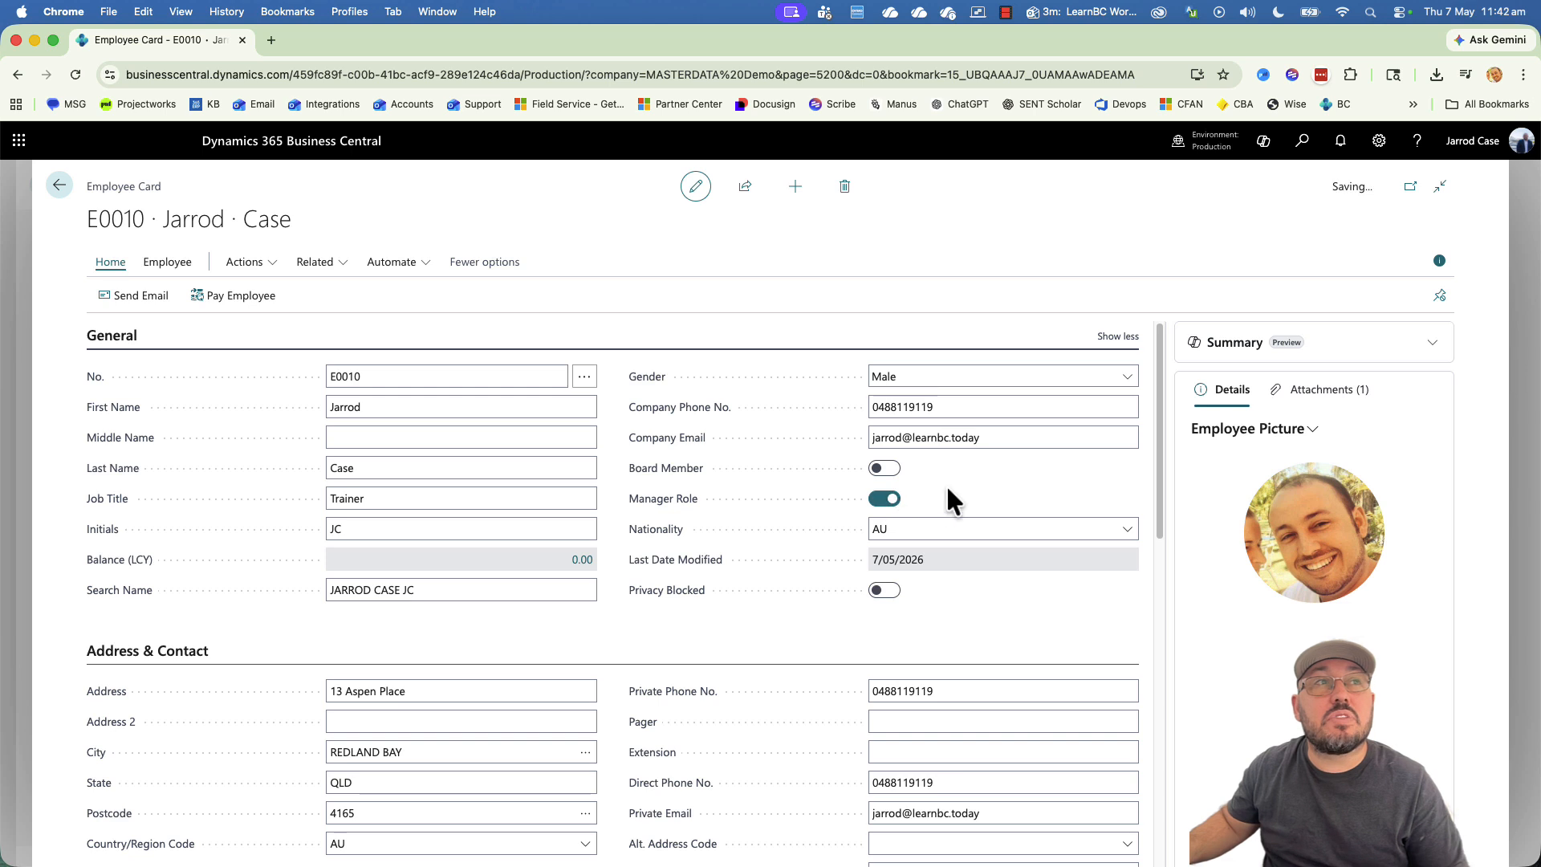
Set the employee's Extension to 1001 in the Address & Contact section.
mouse_move(679, 604)
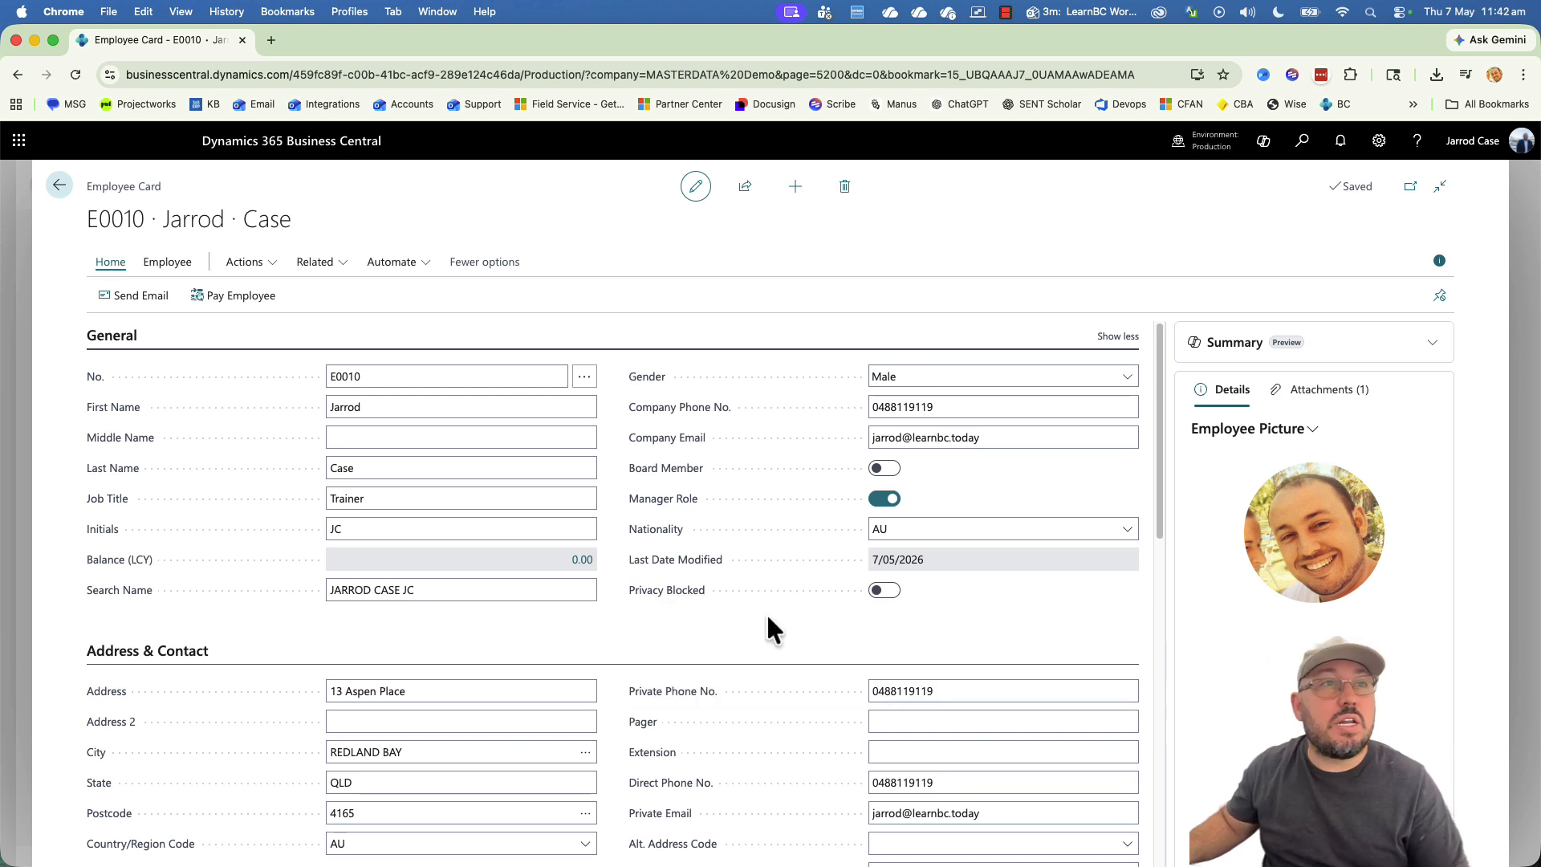
scroll(754, 618, down, 3)
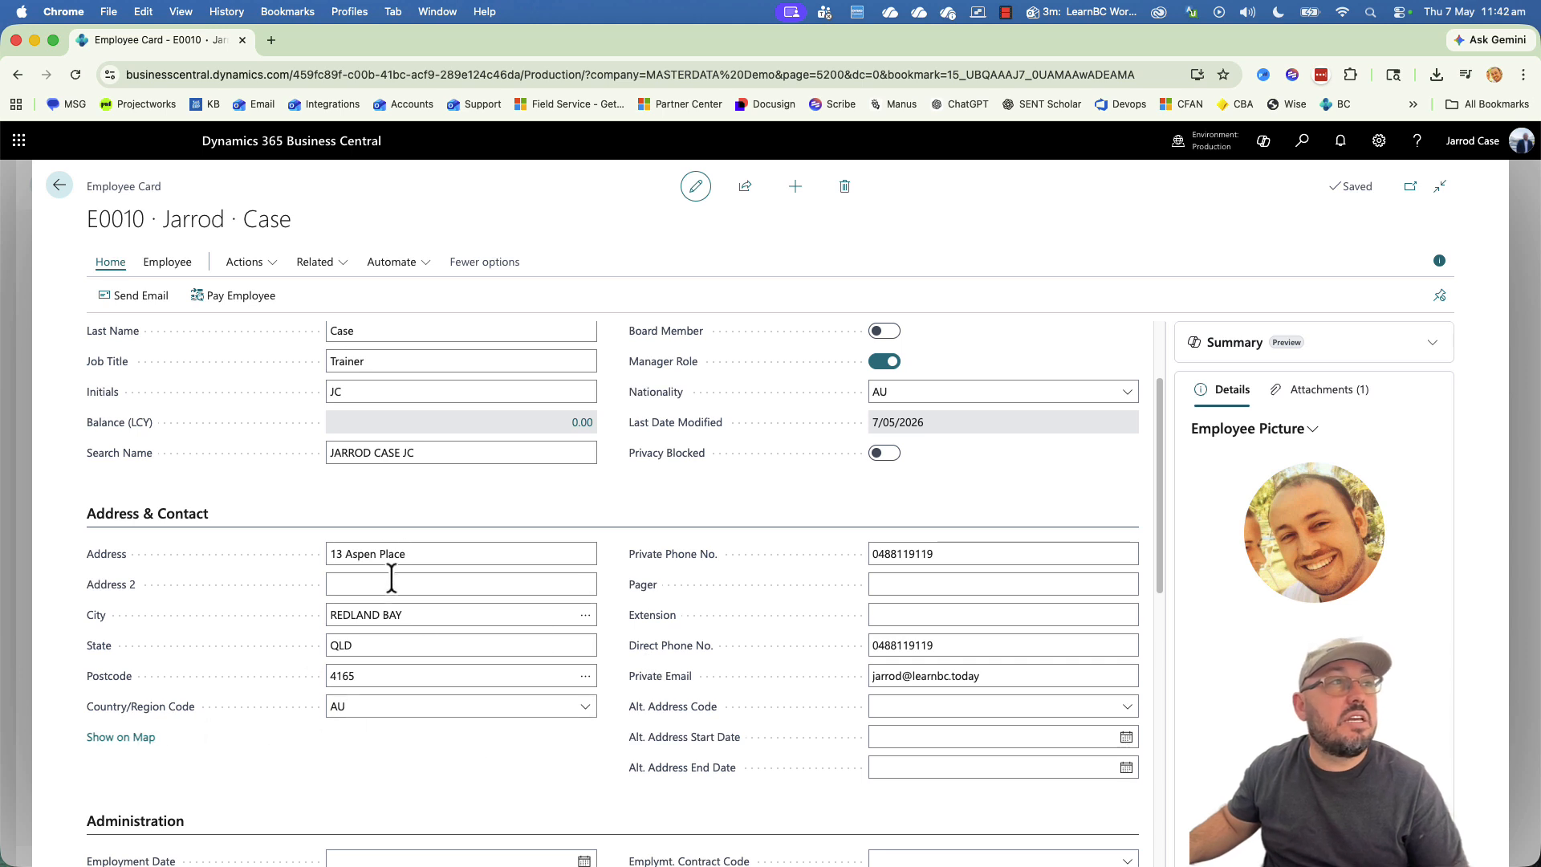
click(888, 616)
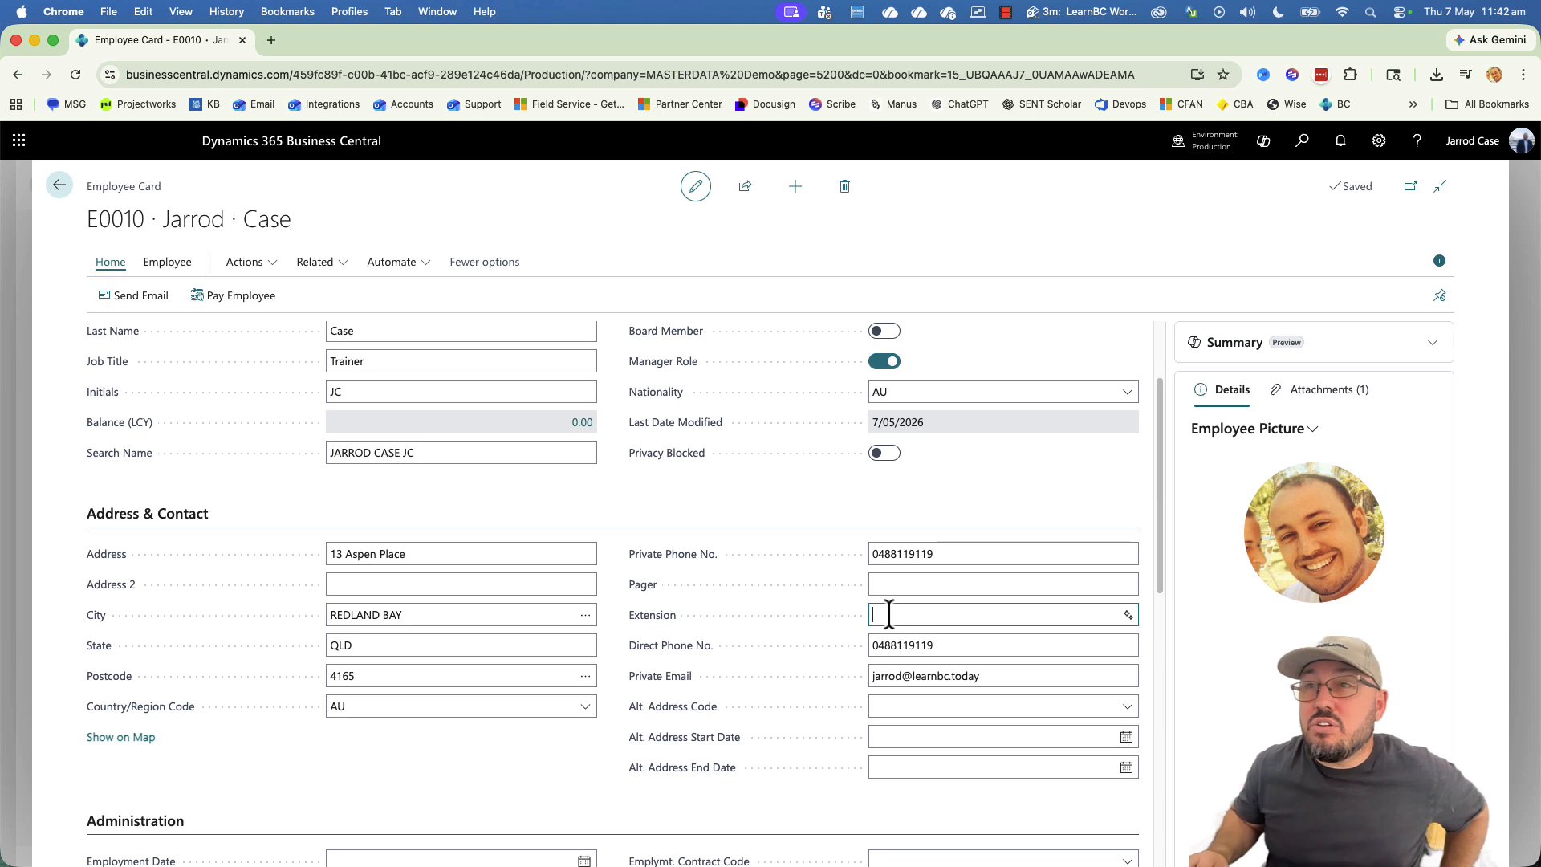
click(792, 818)
mouse_move(677, 711)
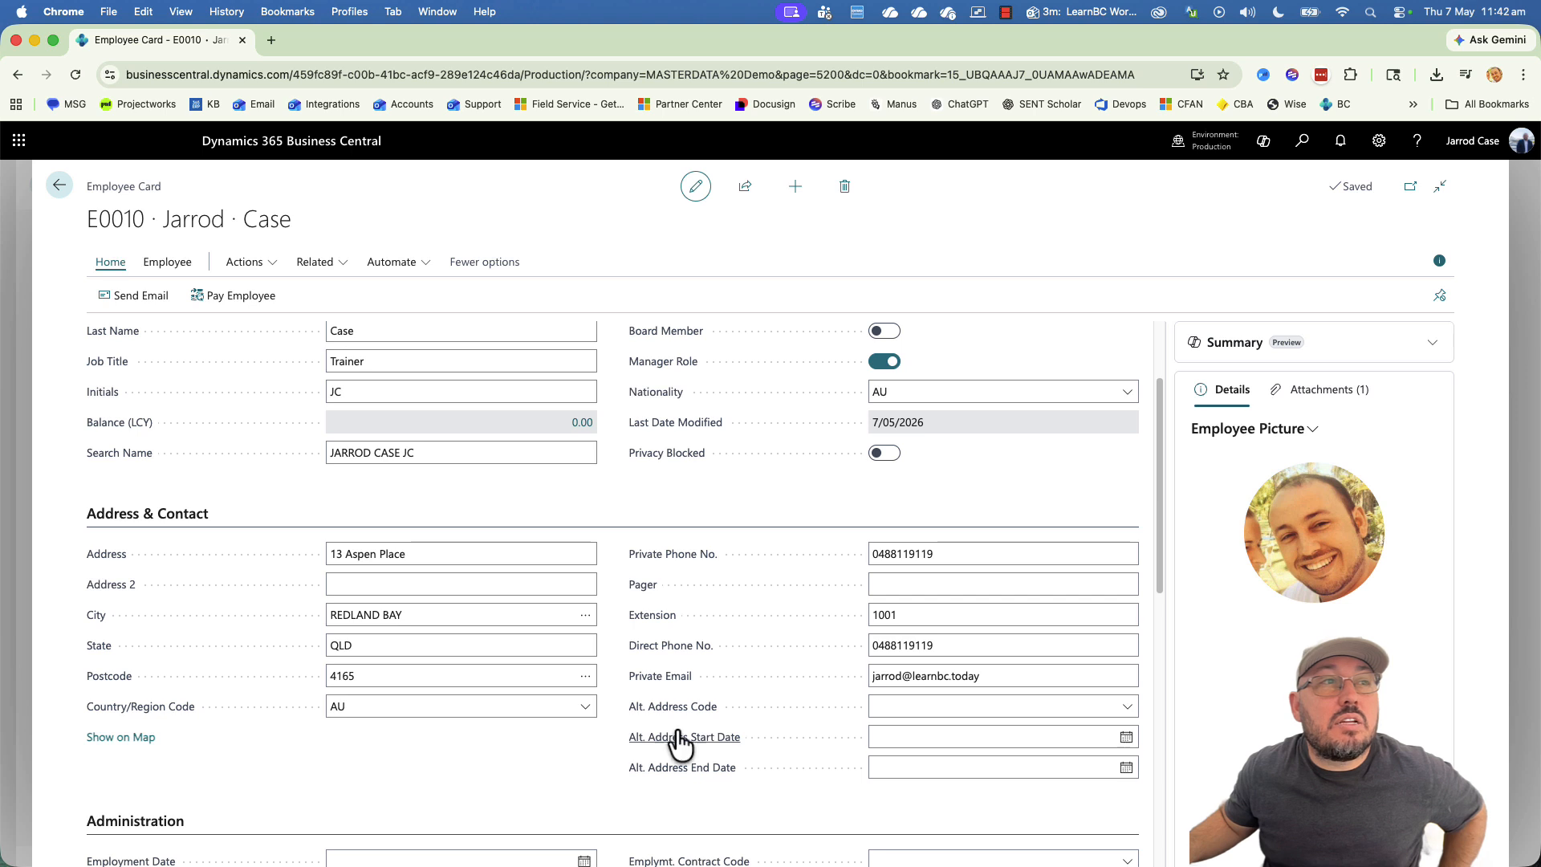
mouse_move(677, 742)
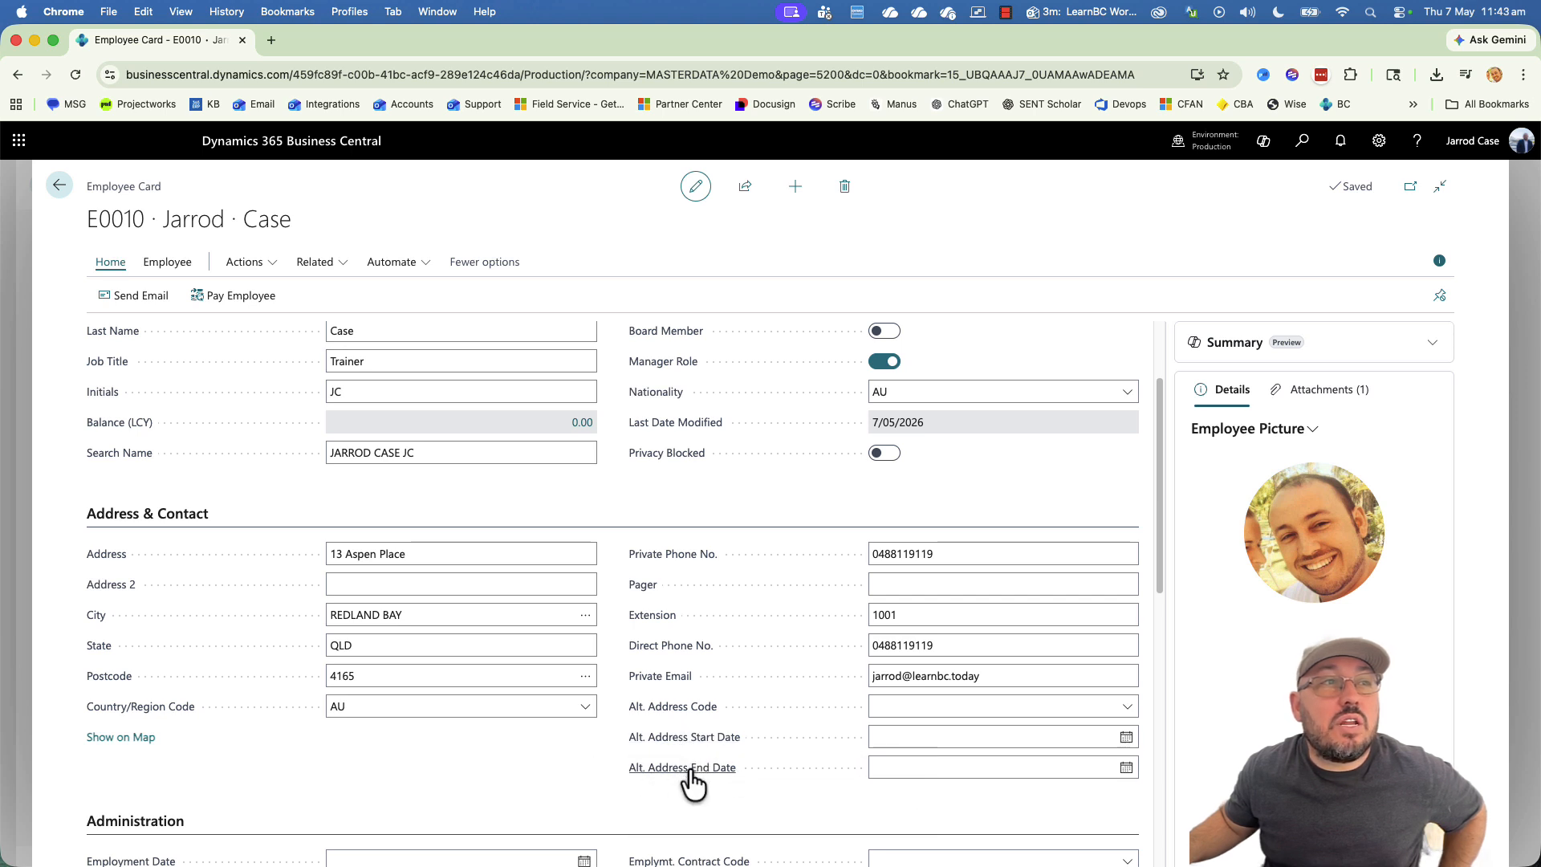
Set the Employment Date to 1/05/2026 in the Administration section.
scroll(561, 757, down, 5)
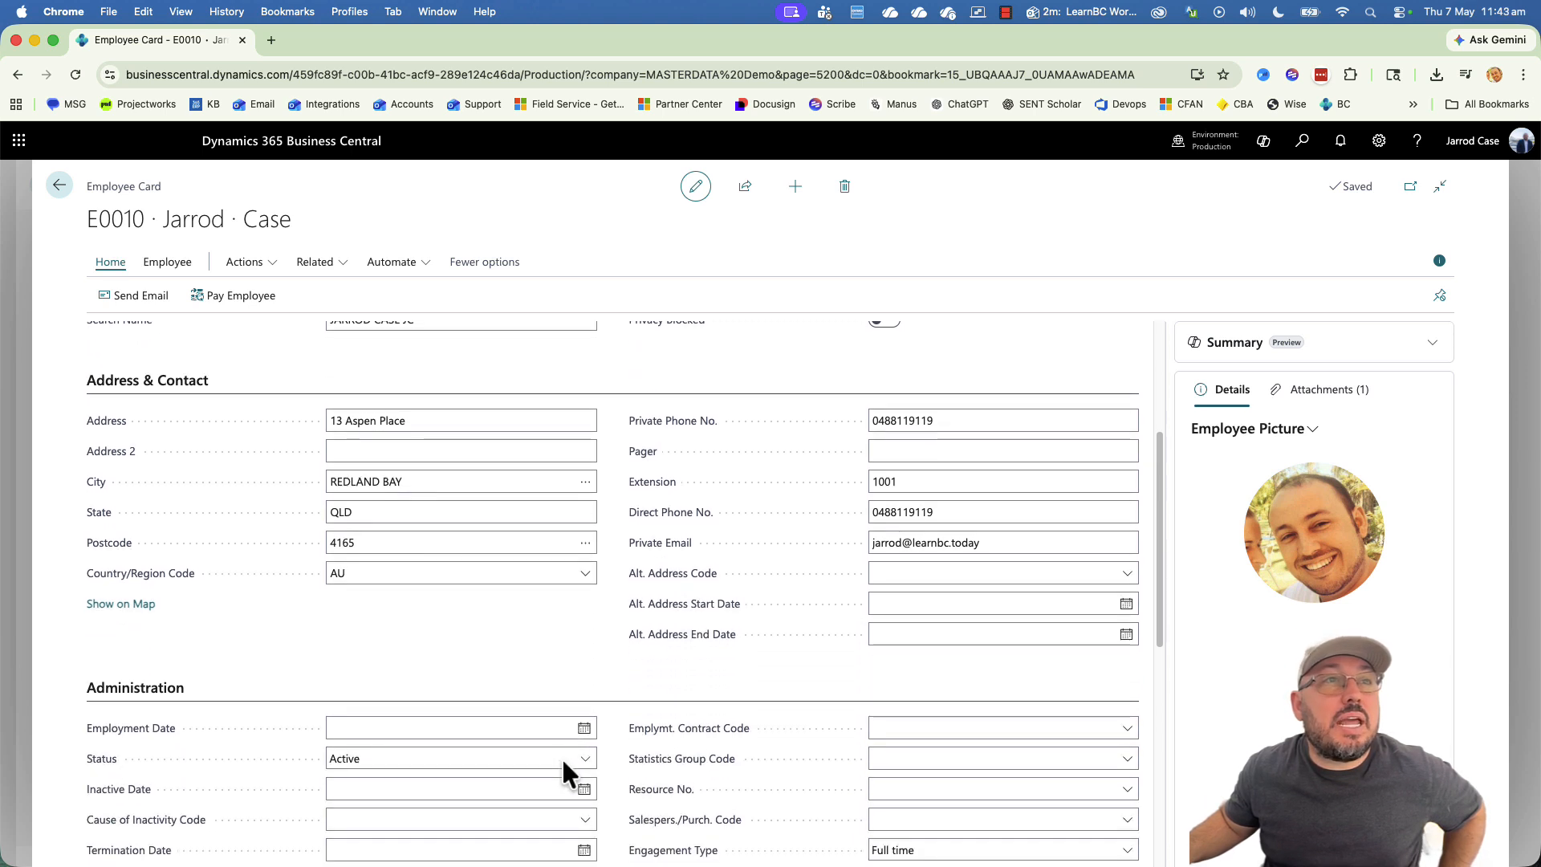
scroll(567, 772, down, 1)
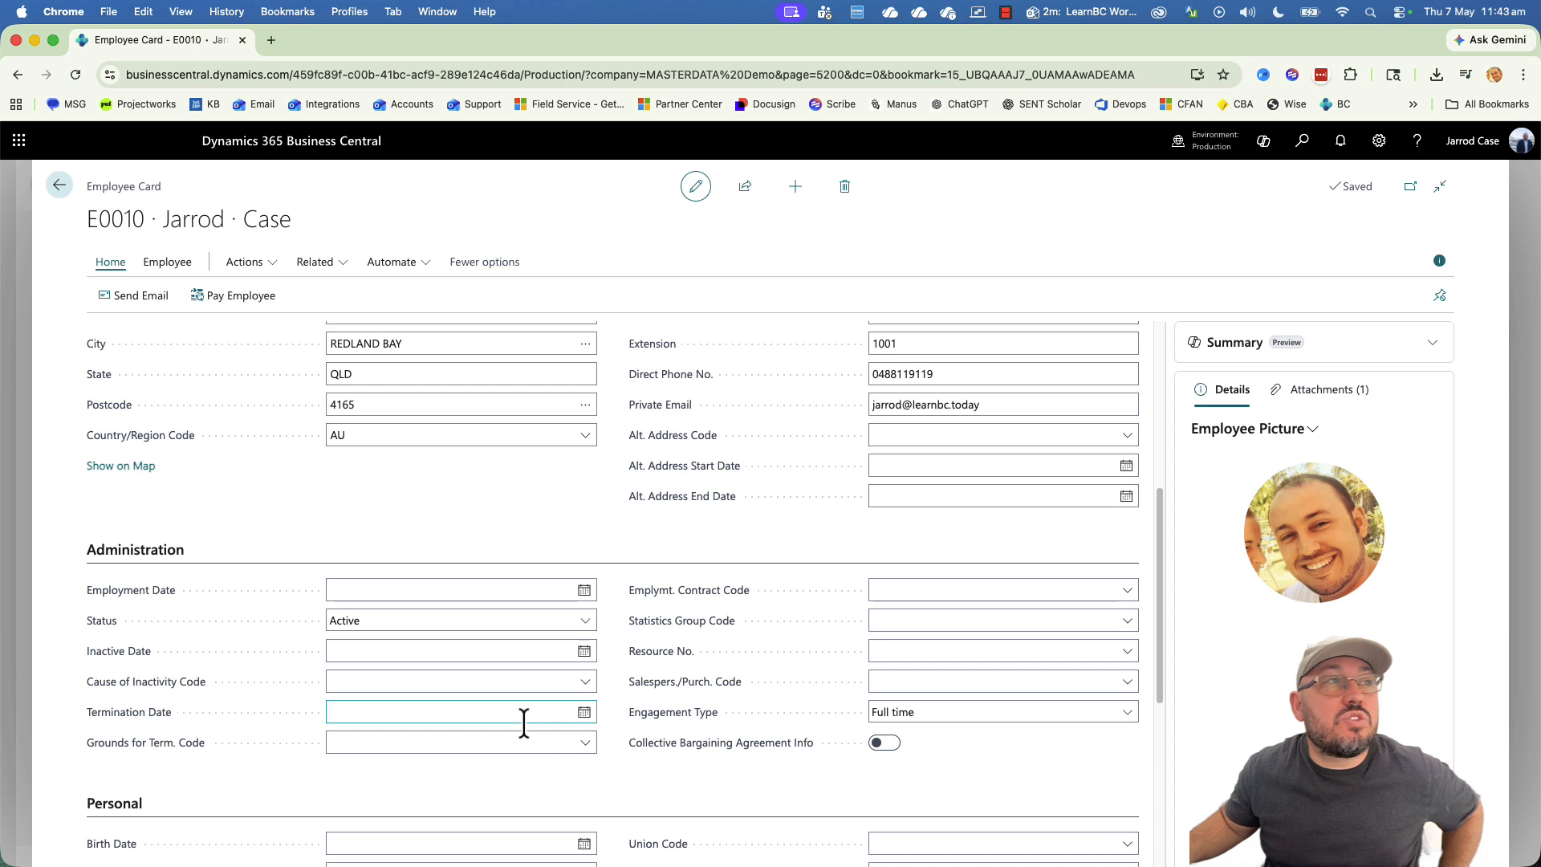
click(534, 592)
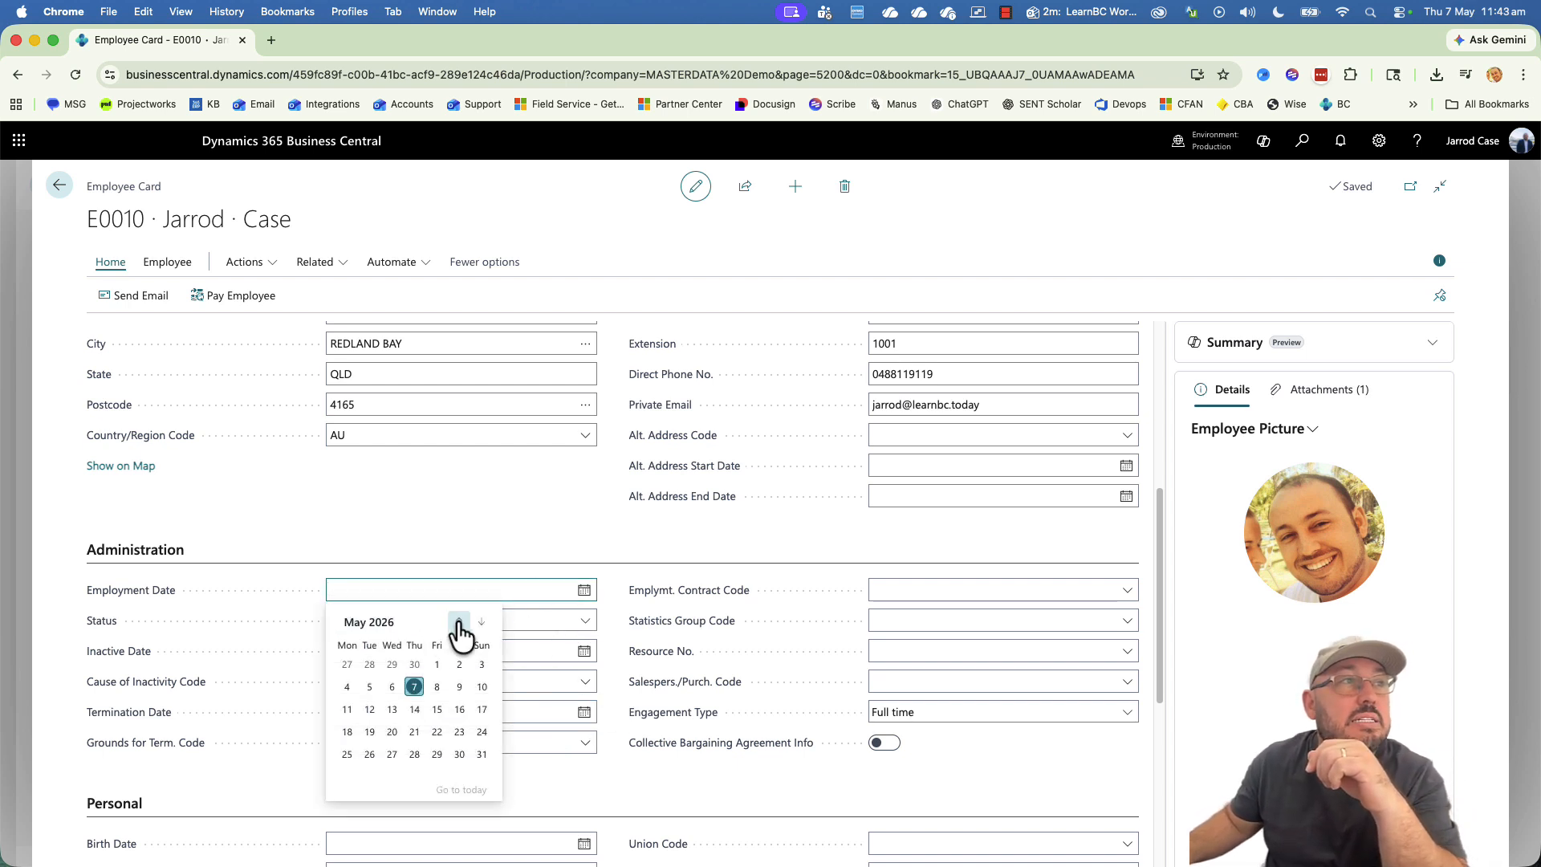
click(437, 664)
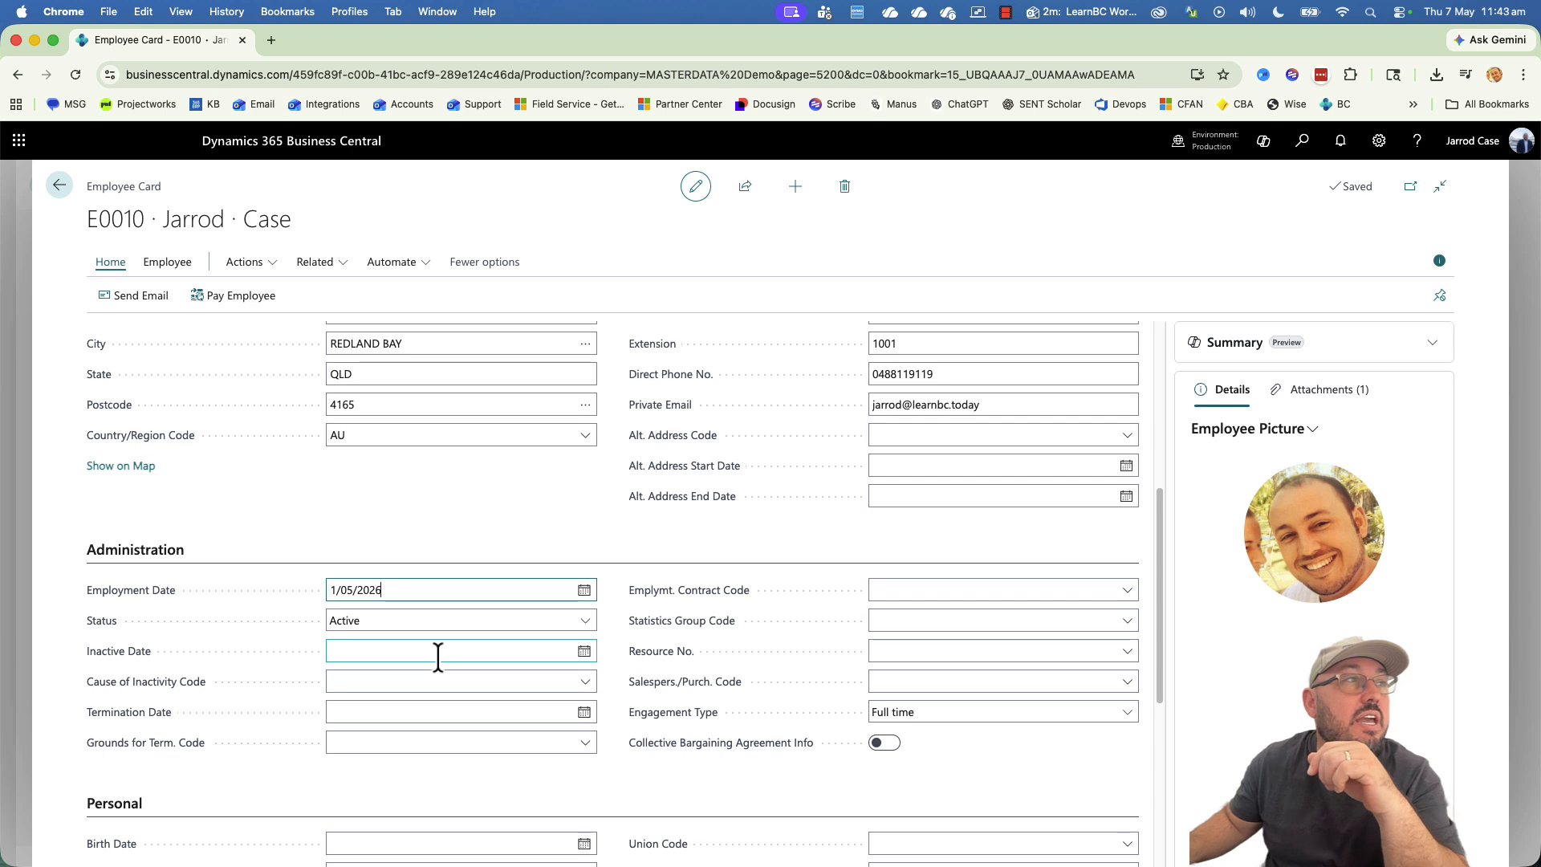
Review the codes available for Cause of Inactivity Code and Grounds for Term. Code without choosing any.
click(442, 655)
click(368, 682)
click(585, 681)
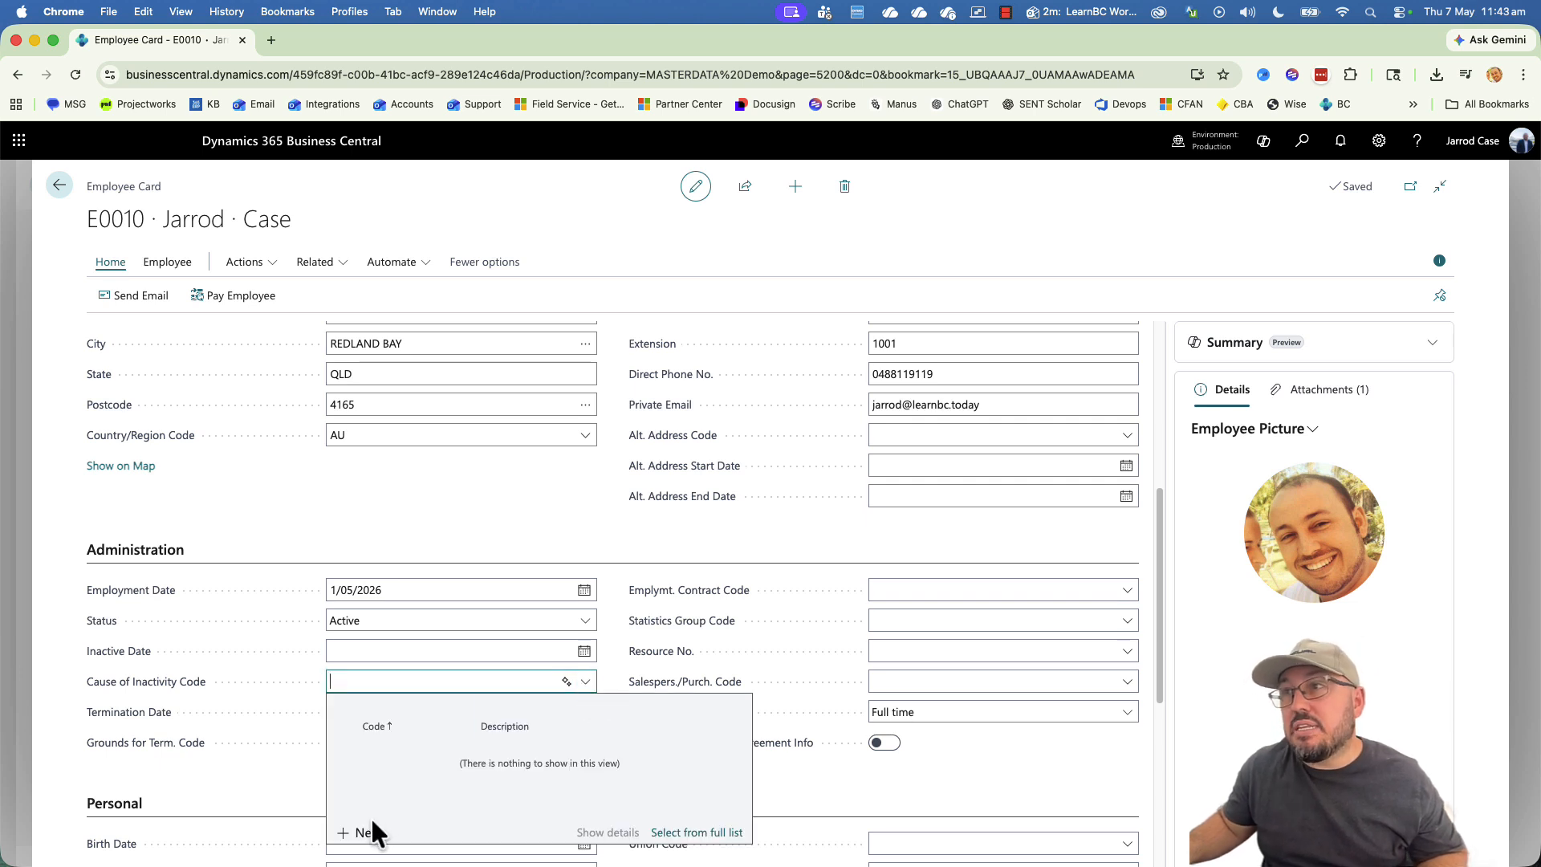
click(281, 692)
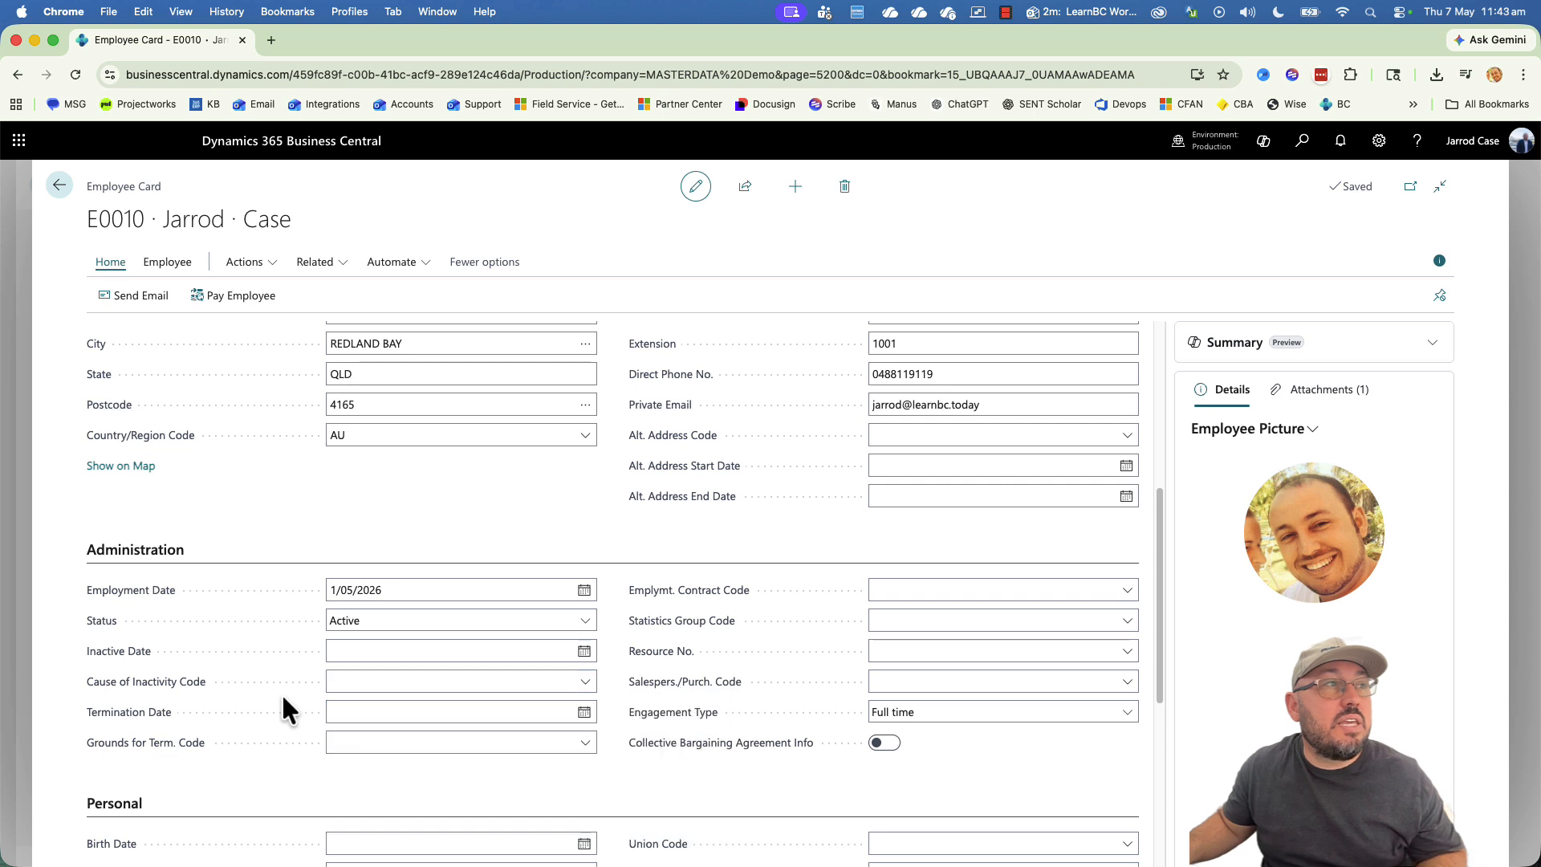
click(443, 742)
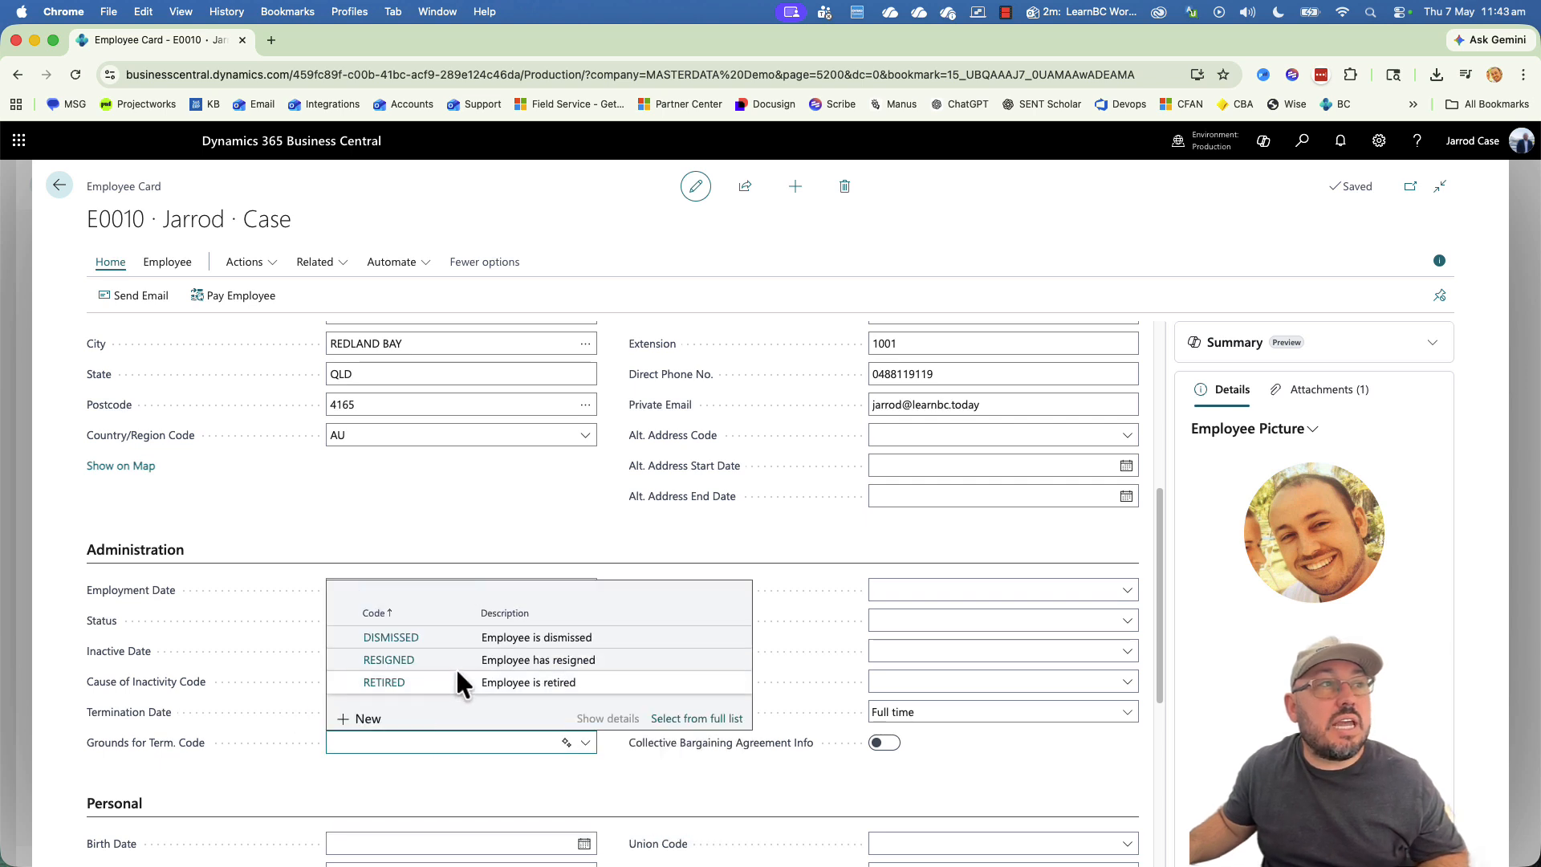
click(524, 803)
View the full list of employment contracts for Emplymt. Contract Code and close it without a selection.
click(923, 590)
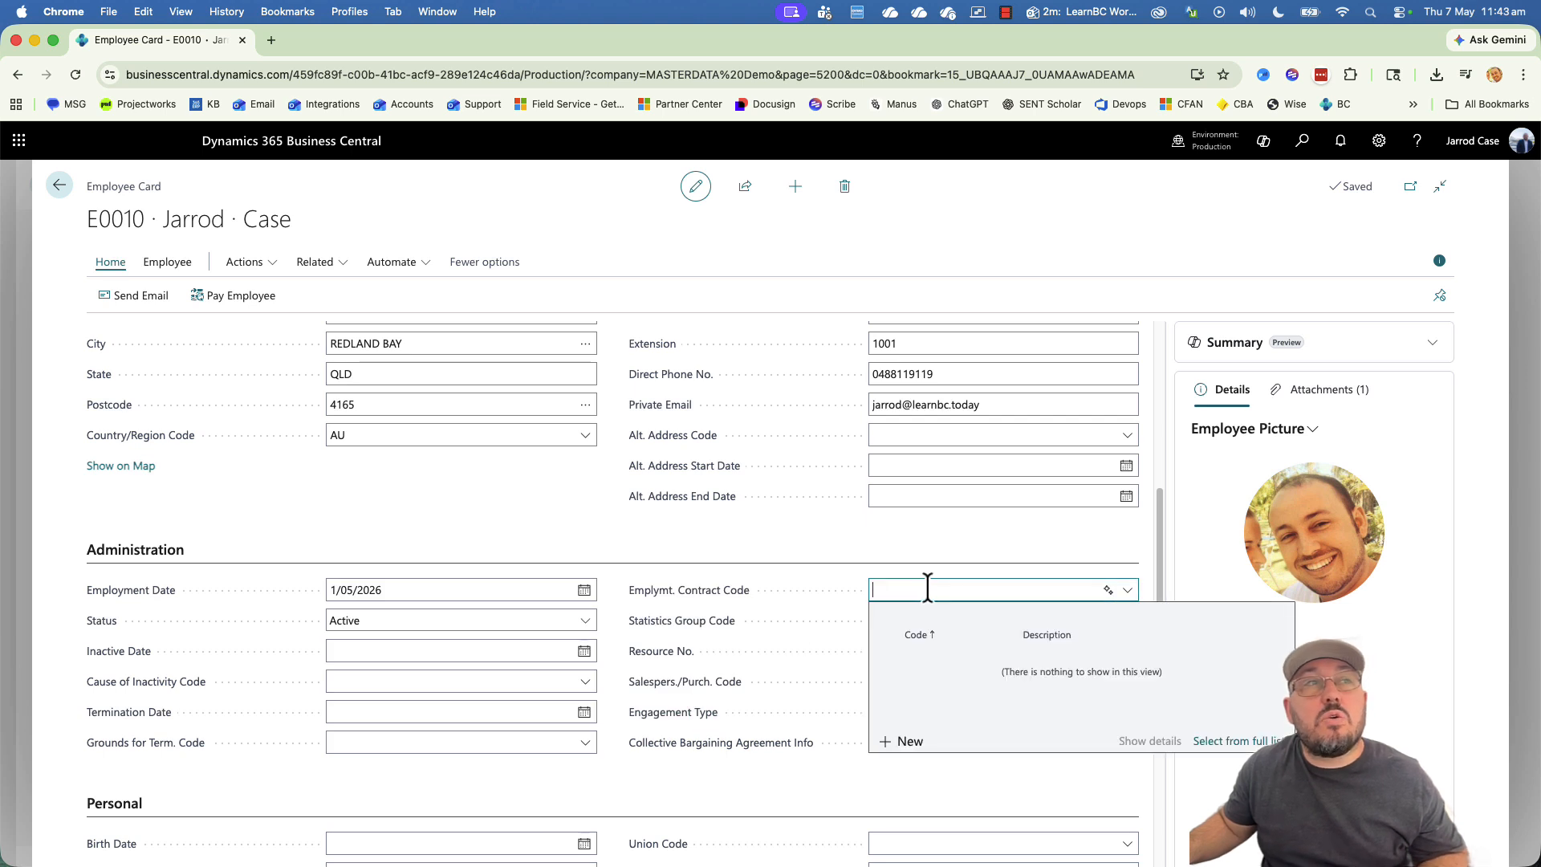
click(1212, 741)
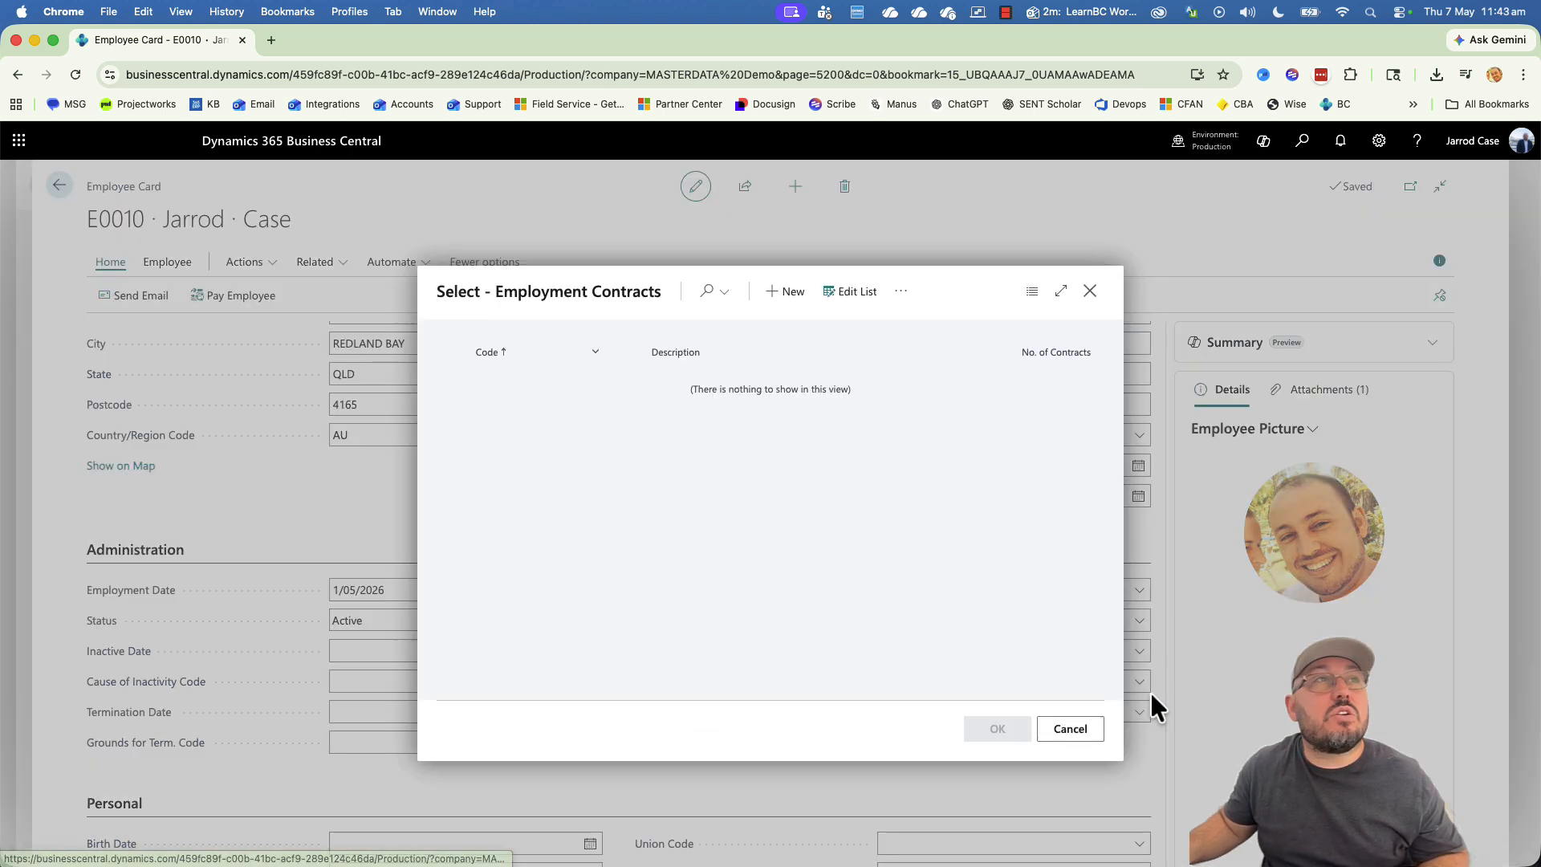
click(1070, 729)
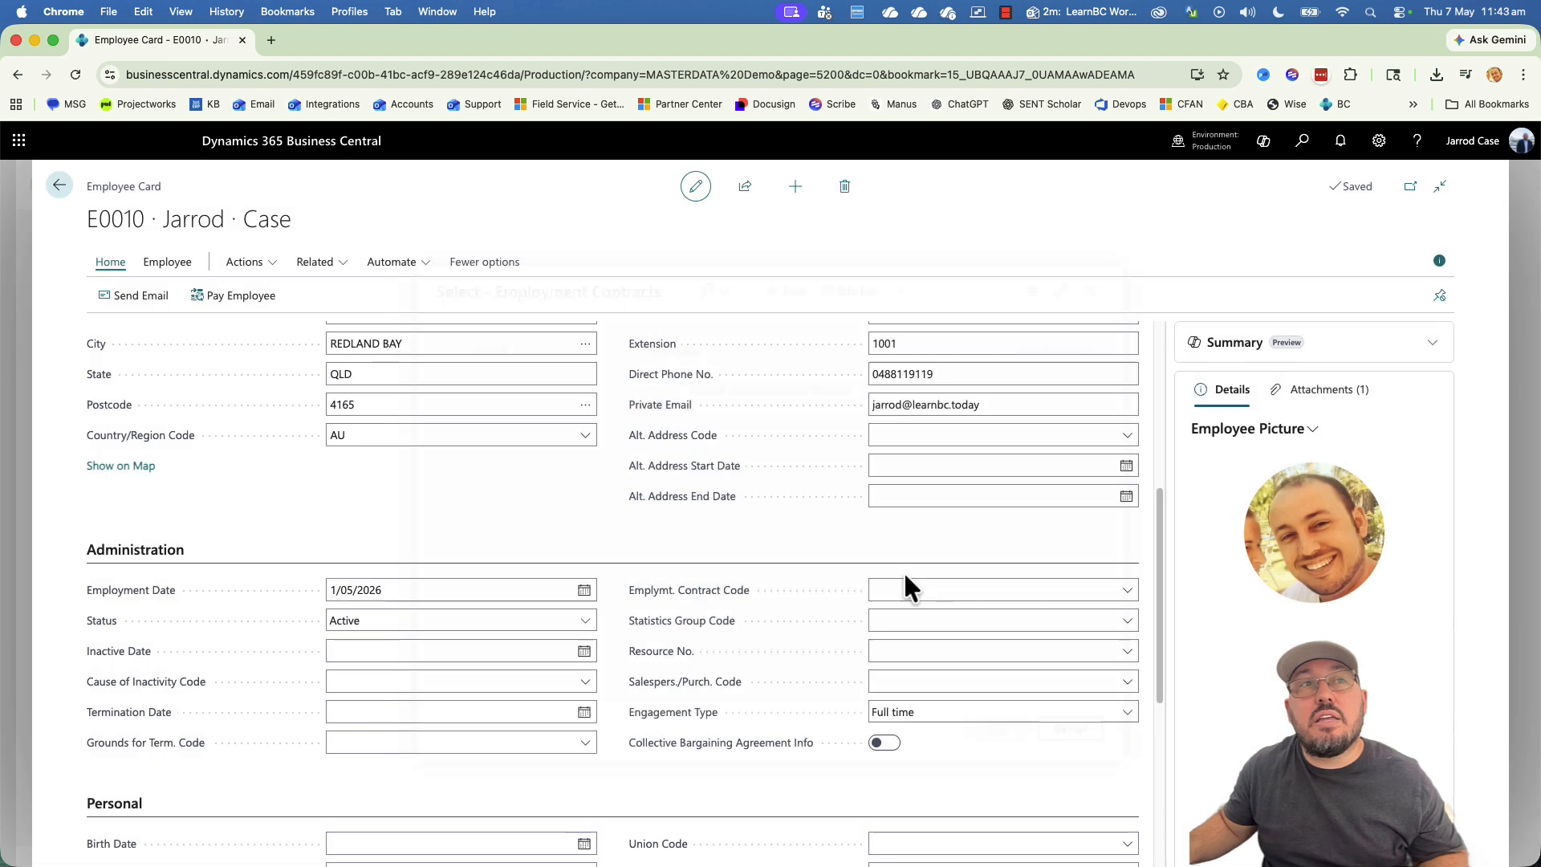
Set the Statistics Group Code to HOUR and the Resource No. to R0010.
click(897, 620)
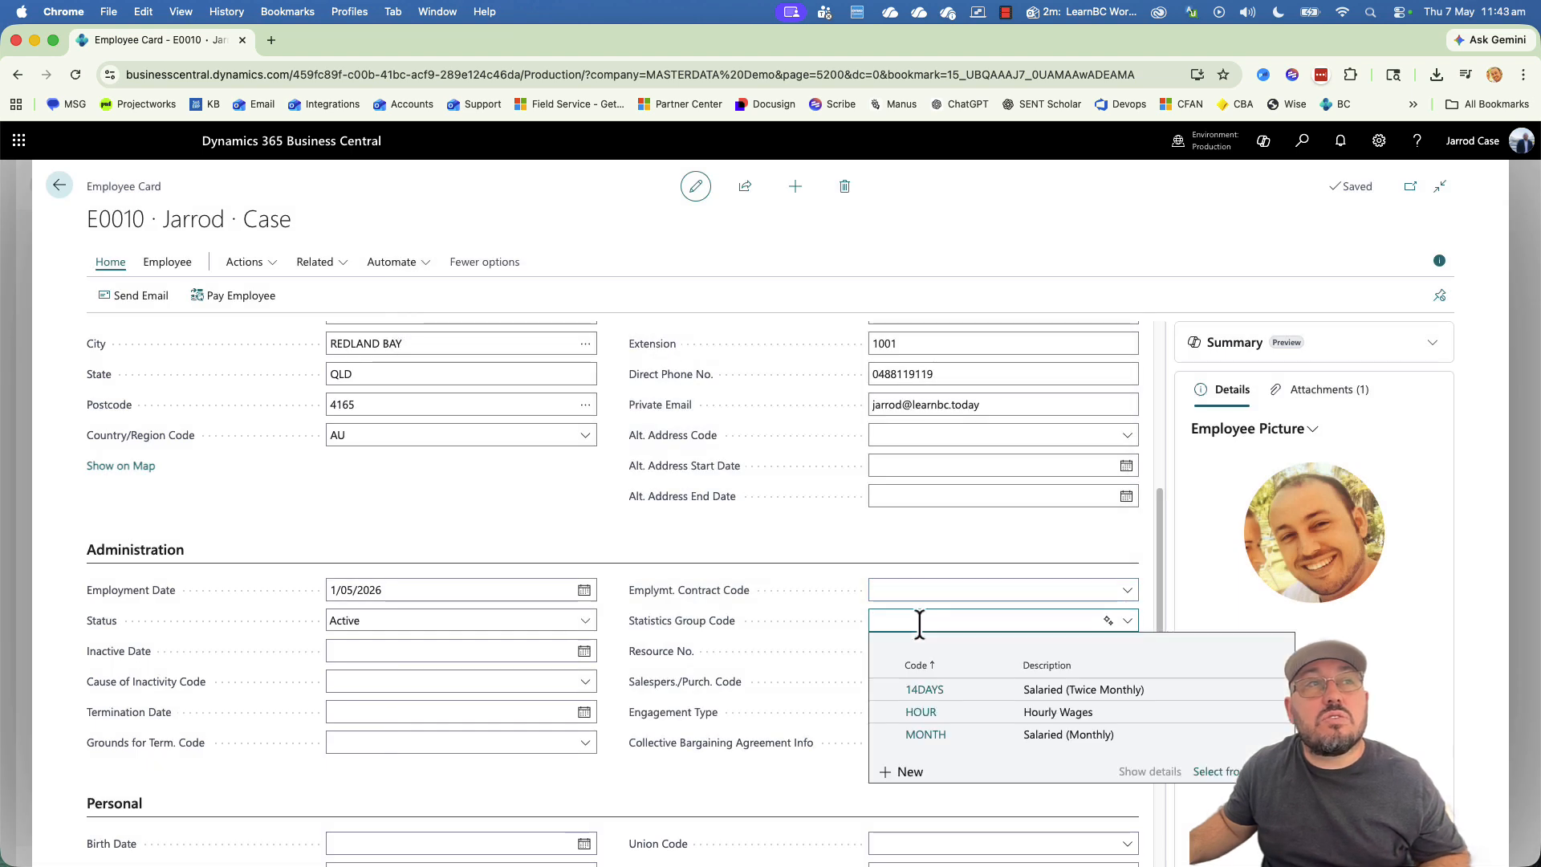
click(963, 713)
click(948, 649)
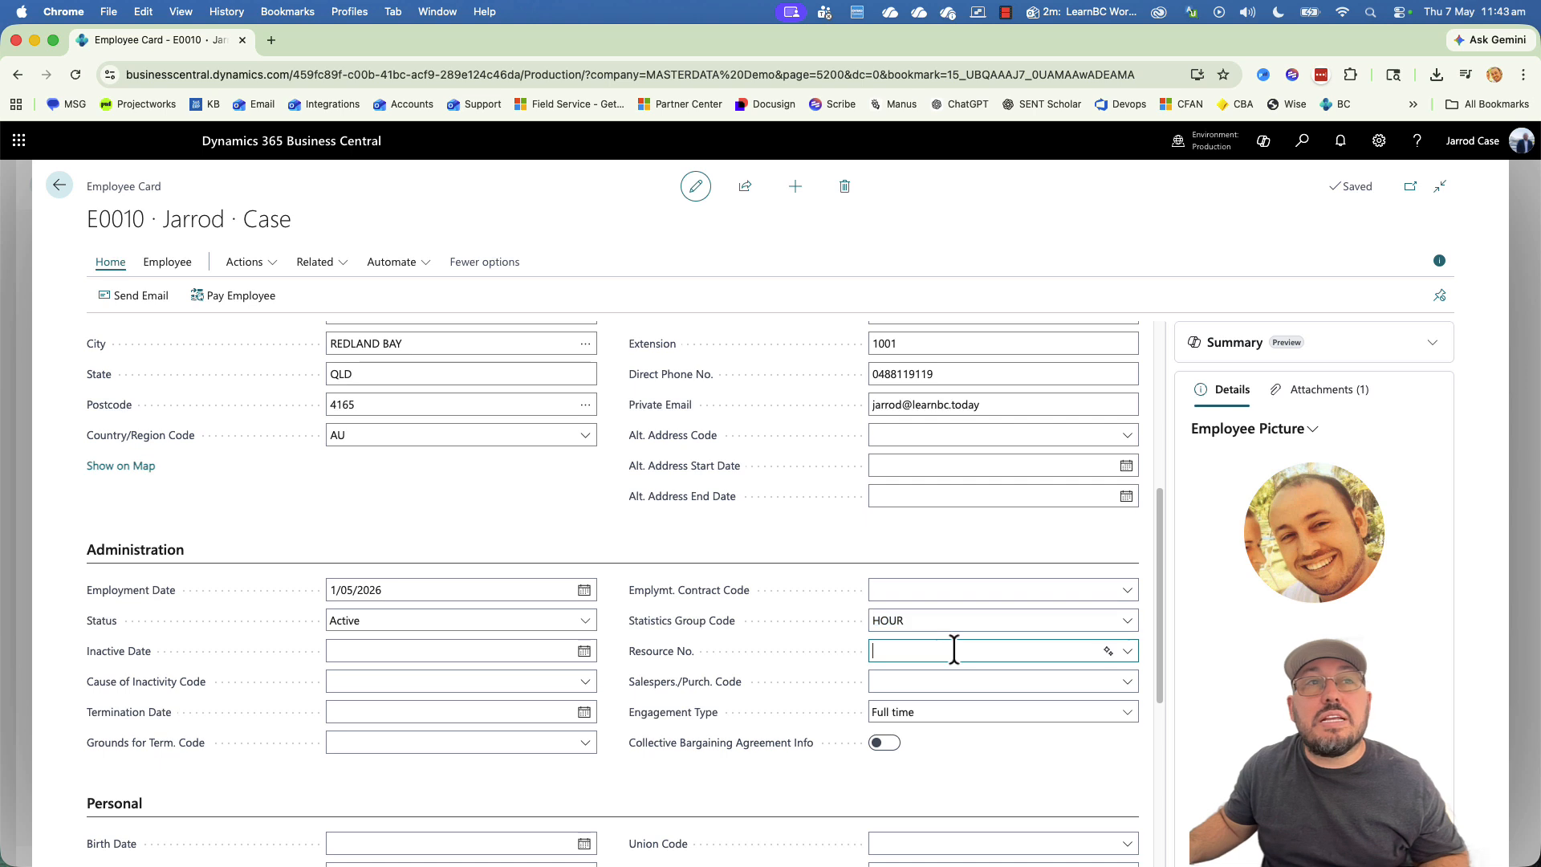
click(979, 721)
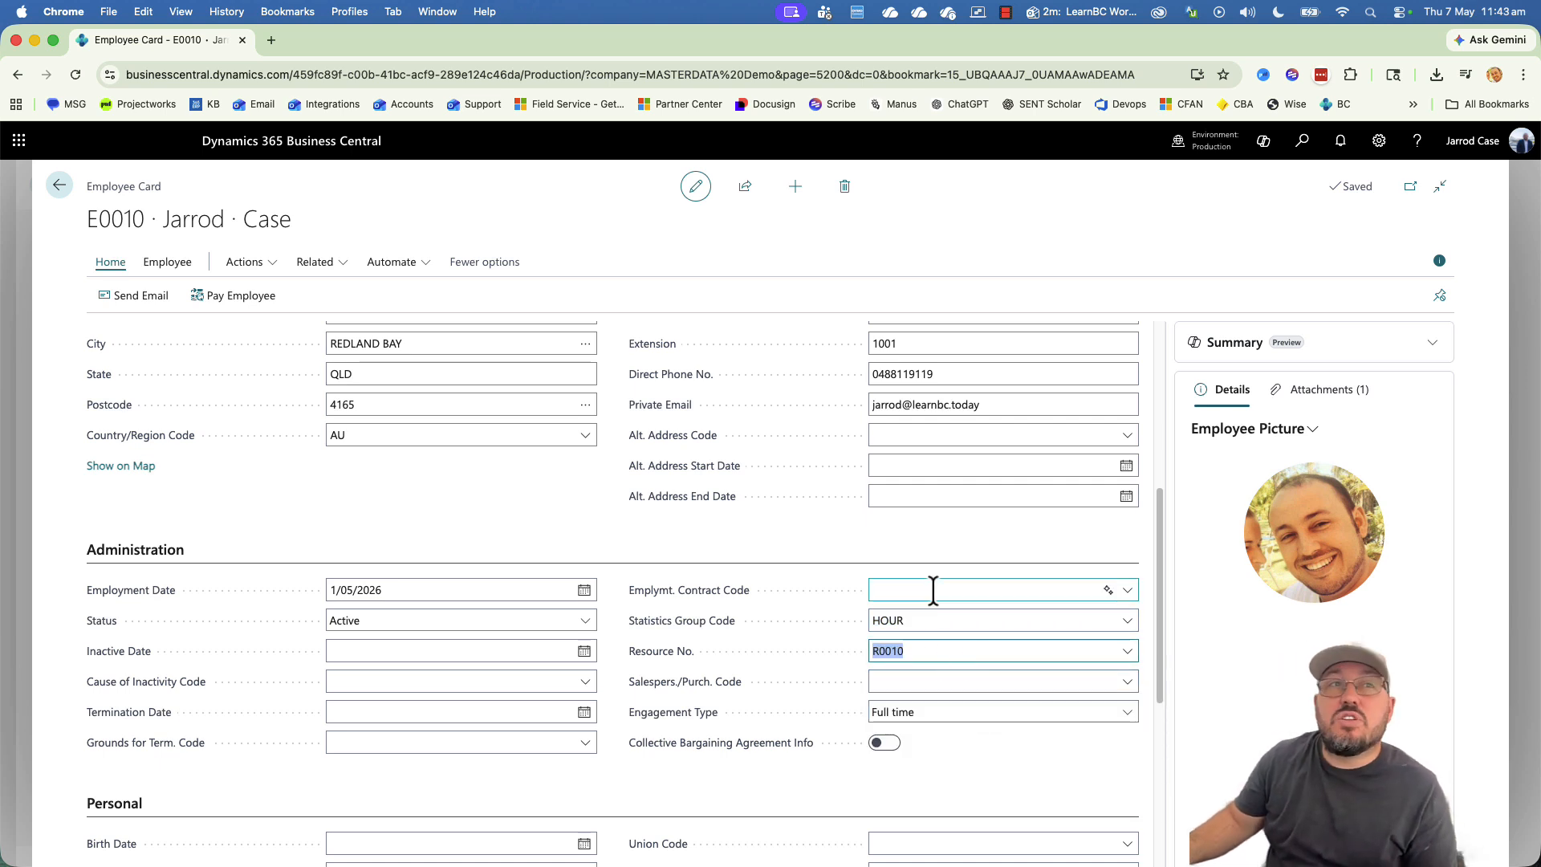
Assign JC as the employee's Salespers./Purch. Code.
click(935, 680)
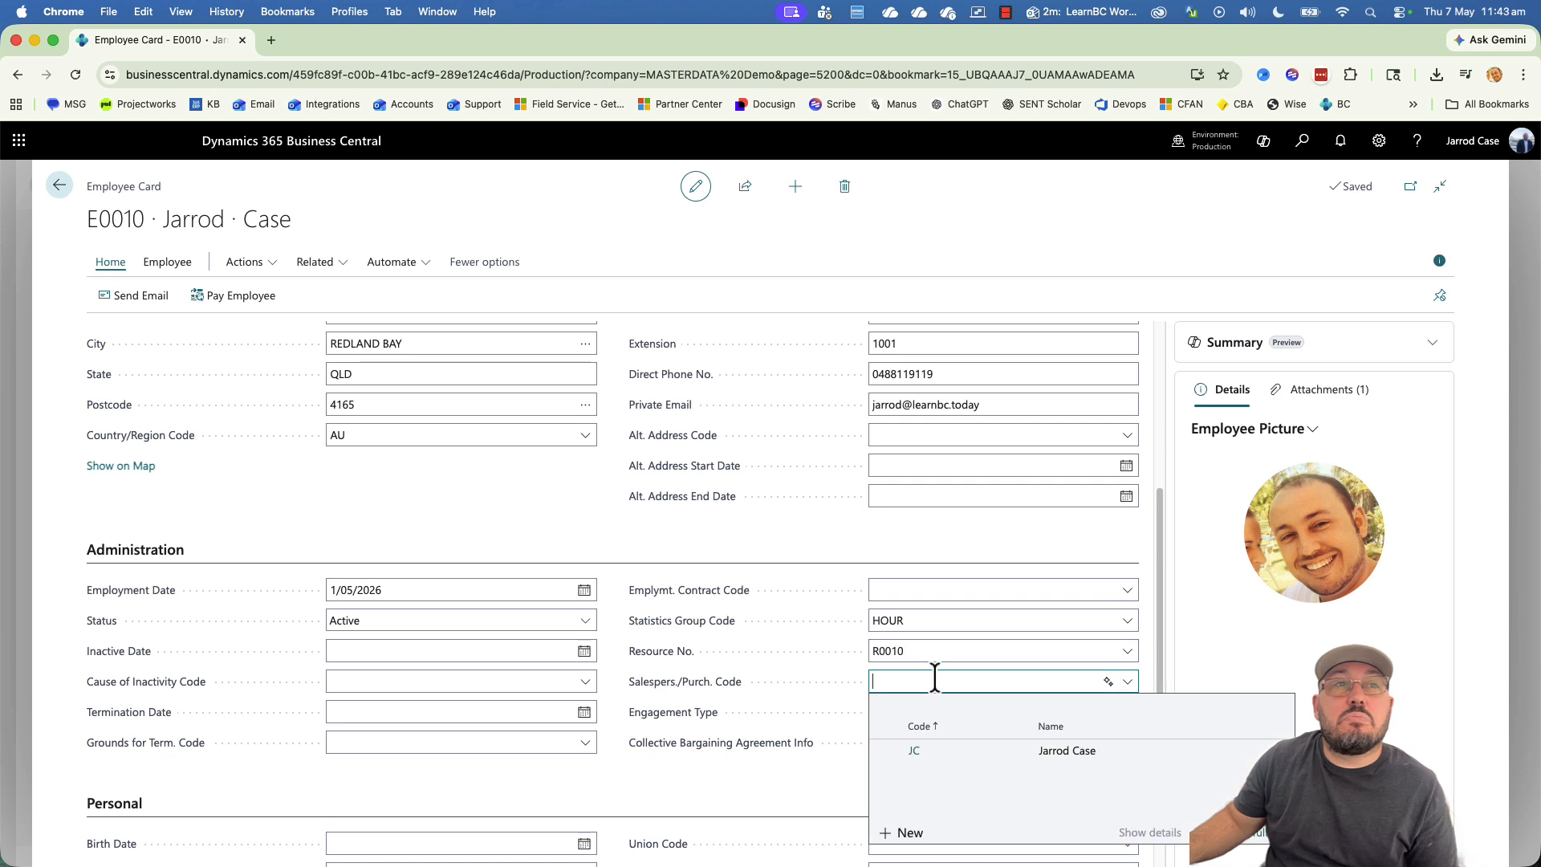
click(941, 745)
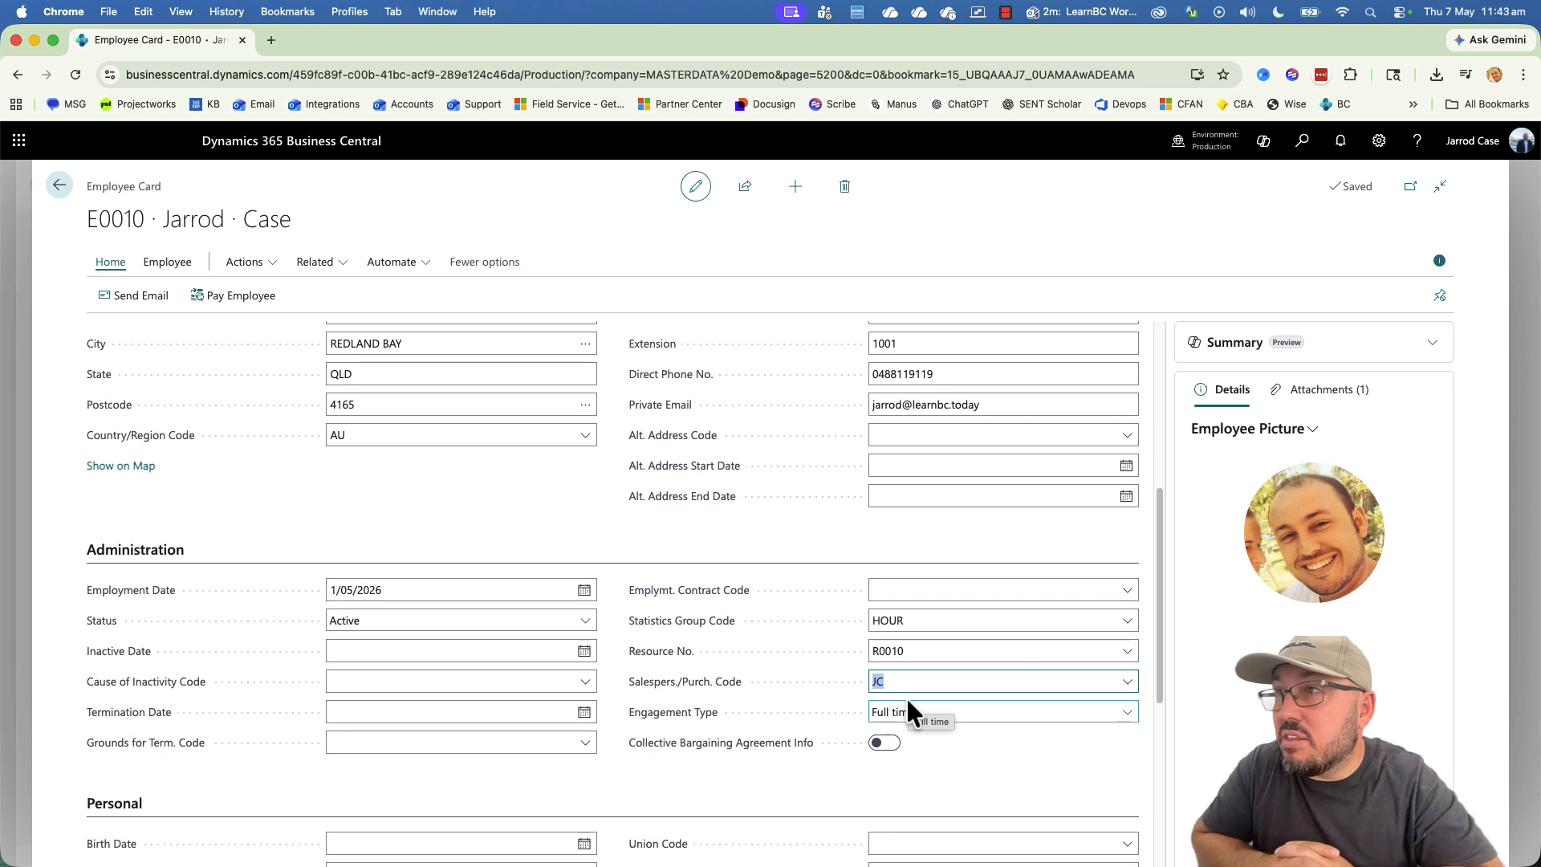
click(834, 777)
Choose Full time as the Engagement Type and turn on Collective Bargaining Agreement Info.
click(980, 712)
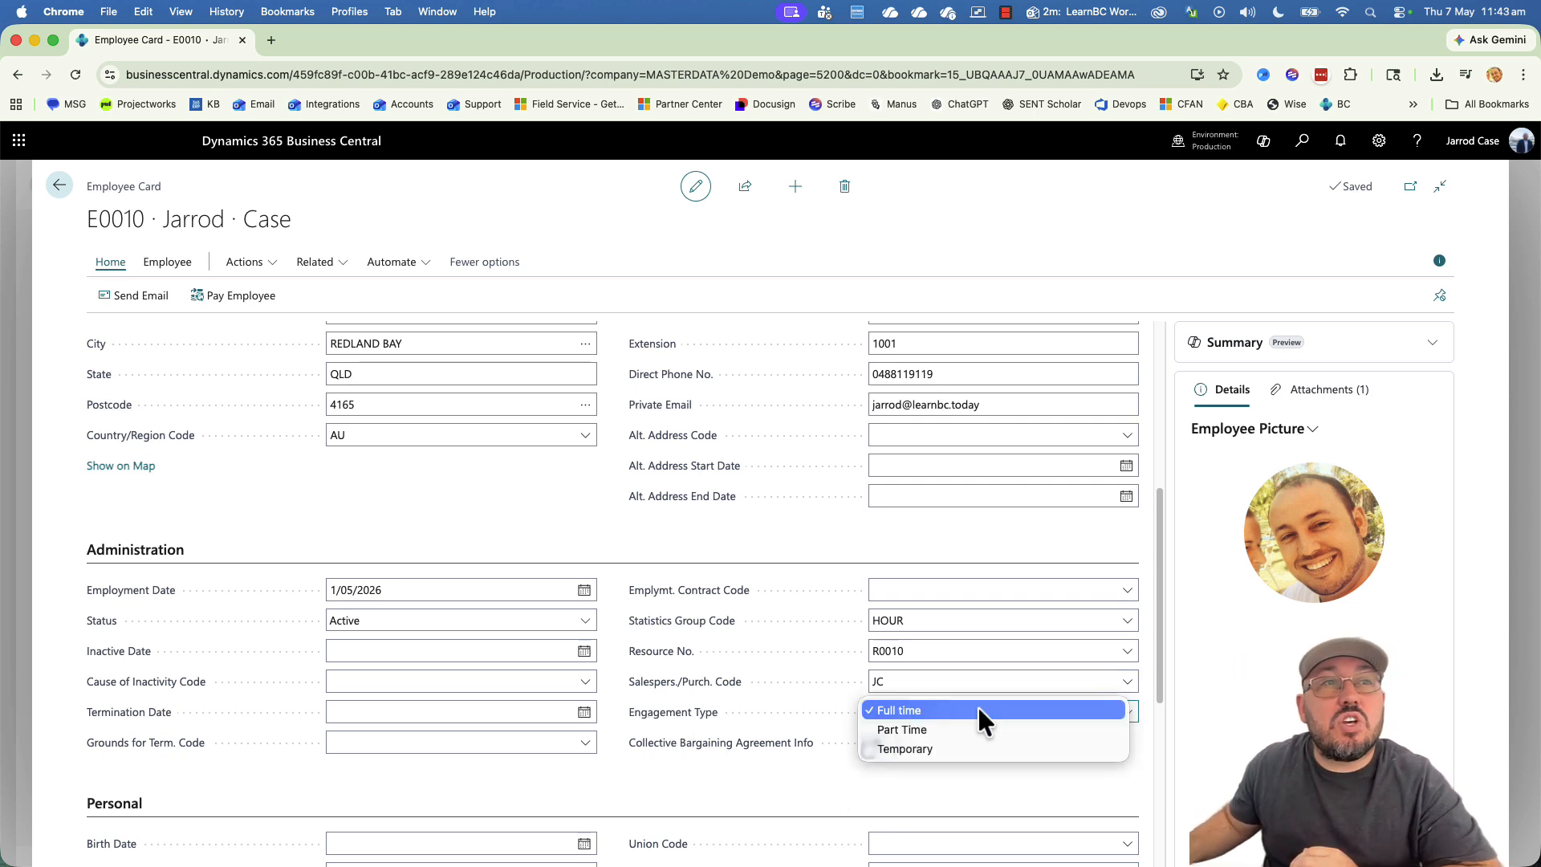
click(978, 711)
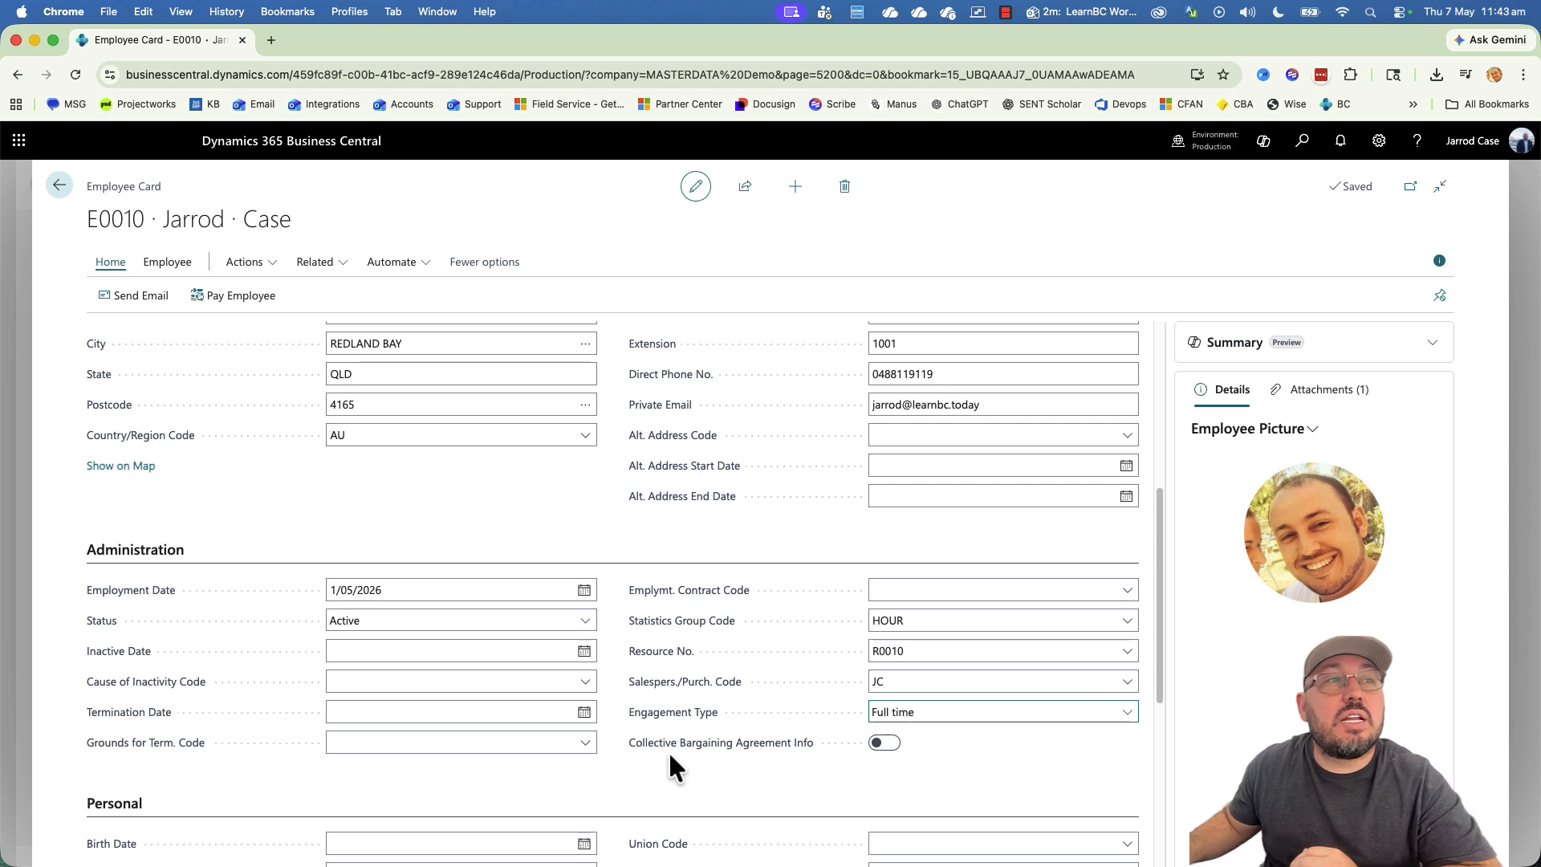
mouse_move(793, 758)
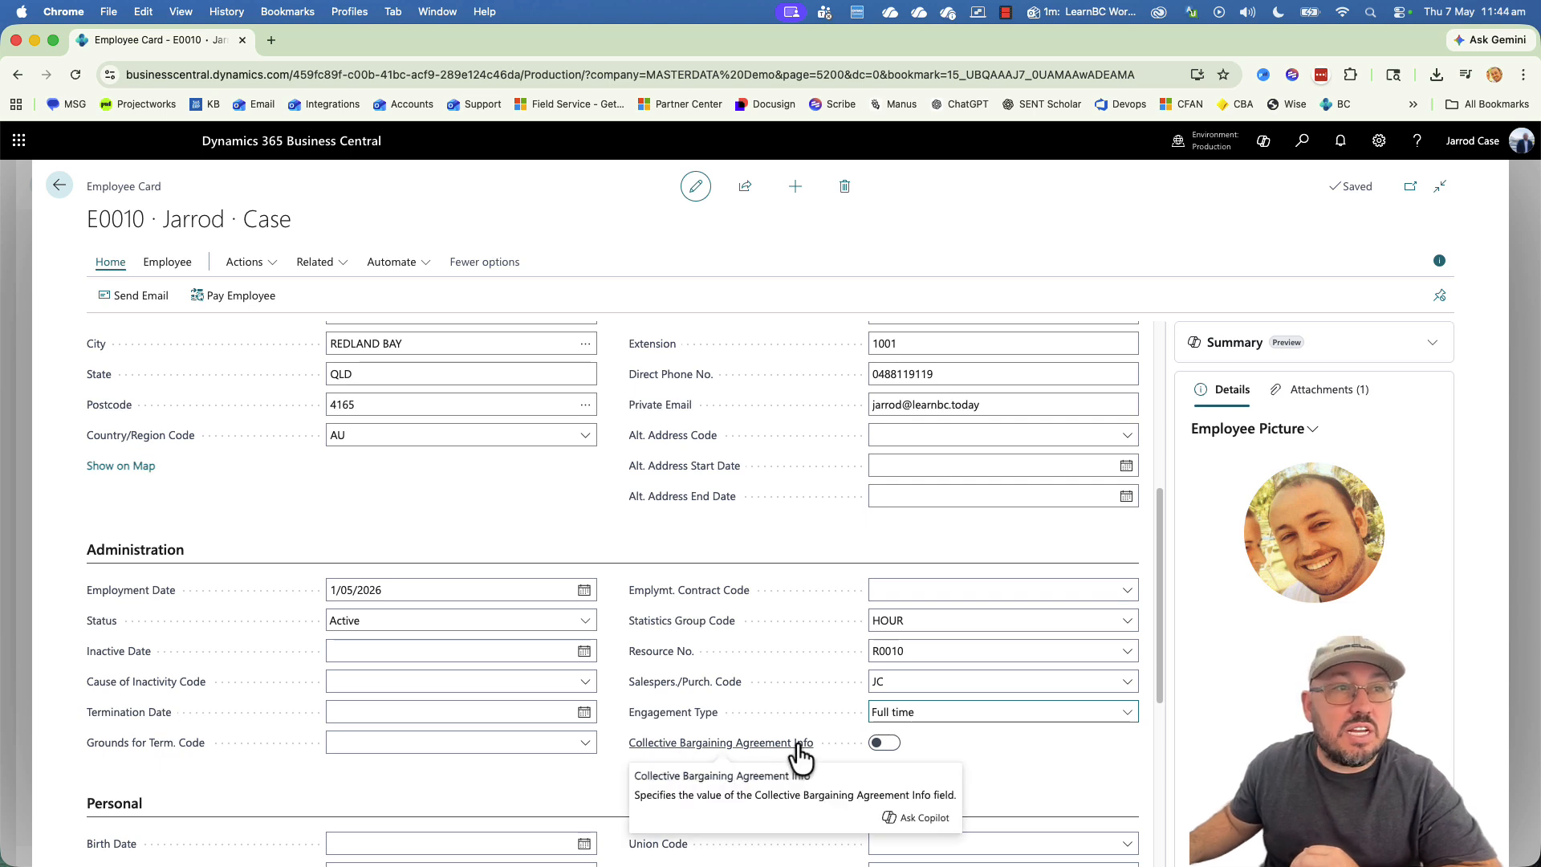
click(891, 743)
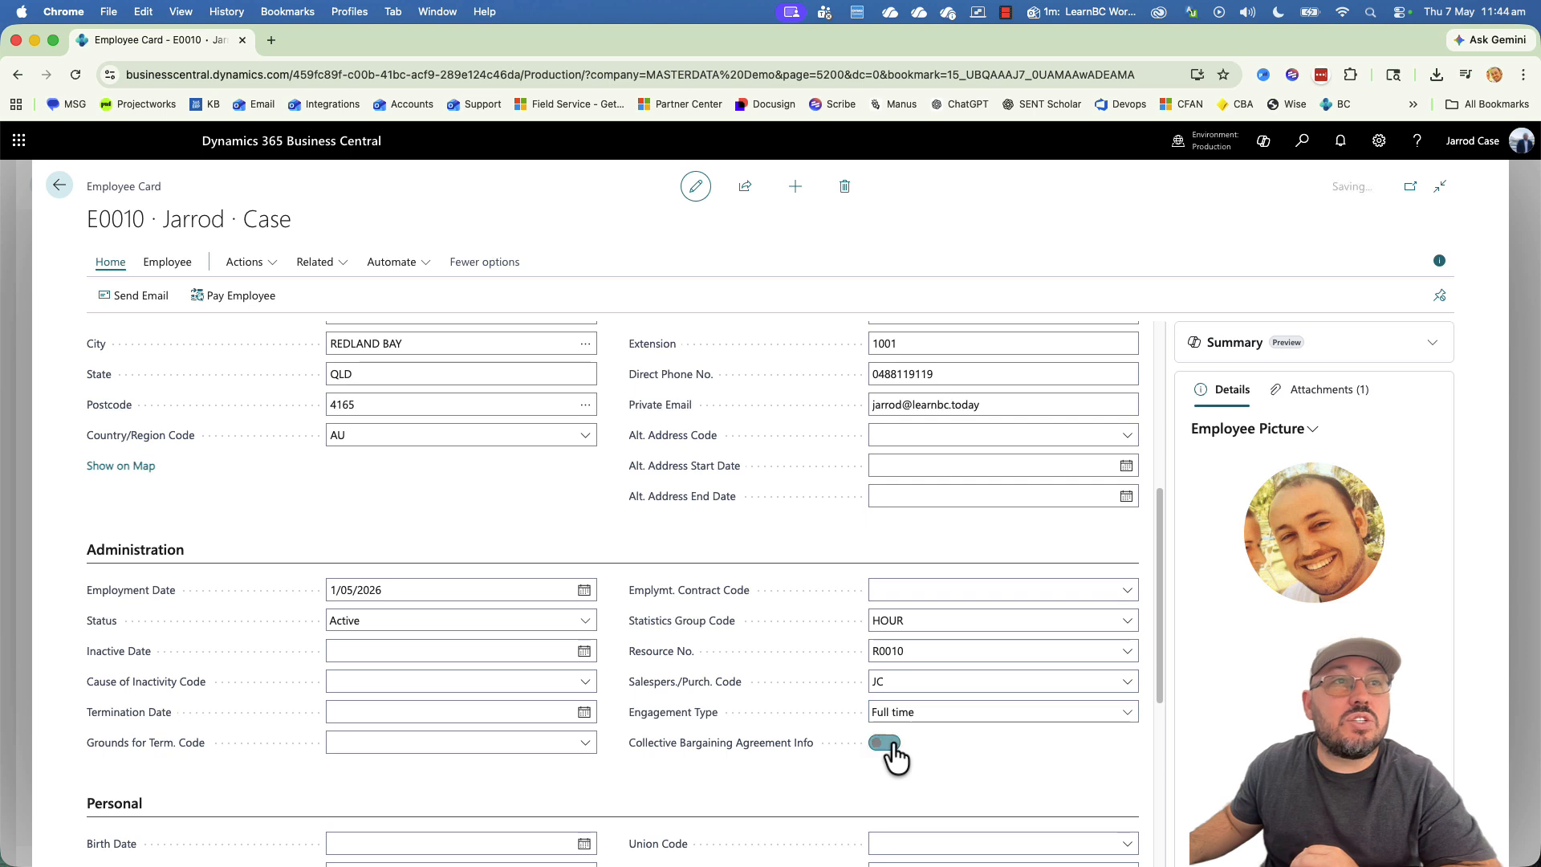
Turn off Collective Bargaining Agreement Info and look over the Personal and Payments sections of the employee card.
click(888, 743)
scroll(981, 722, down, 3)
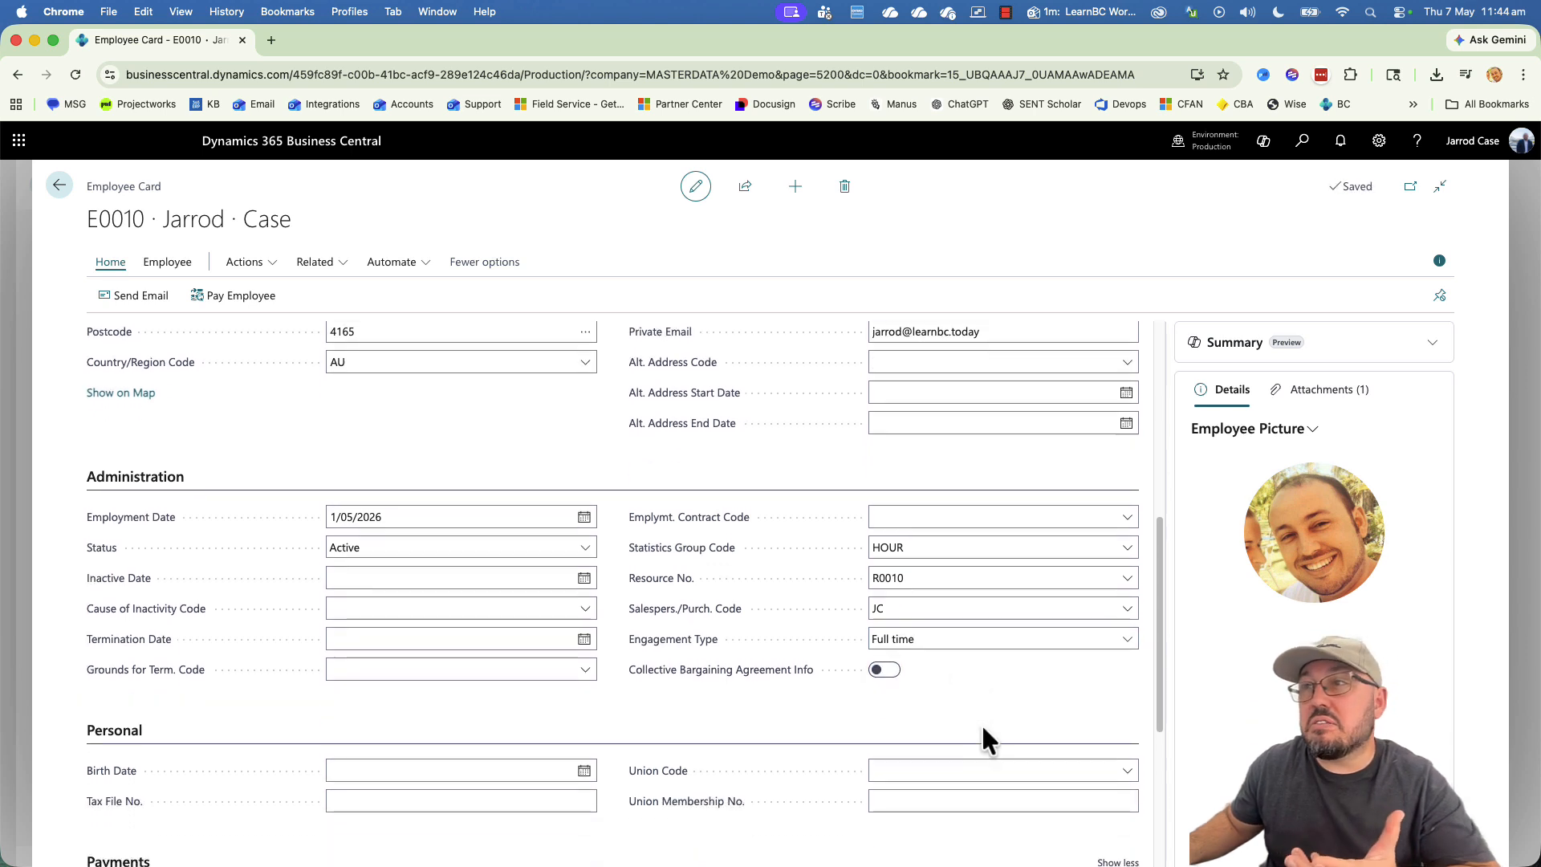
scroll(981, 727, down, 3)
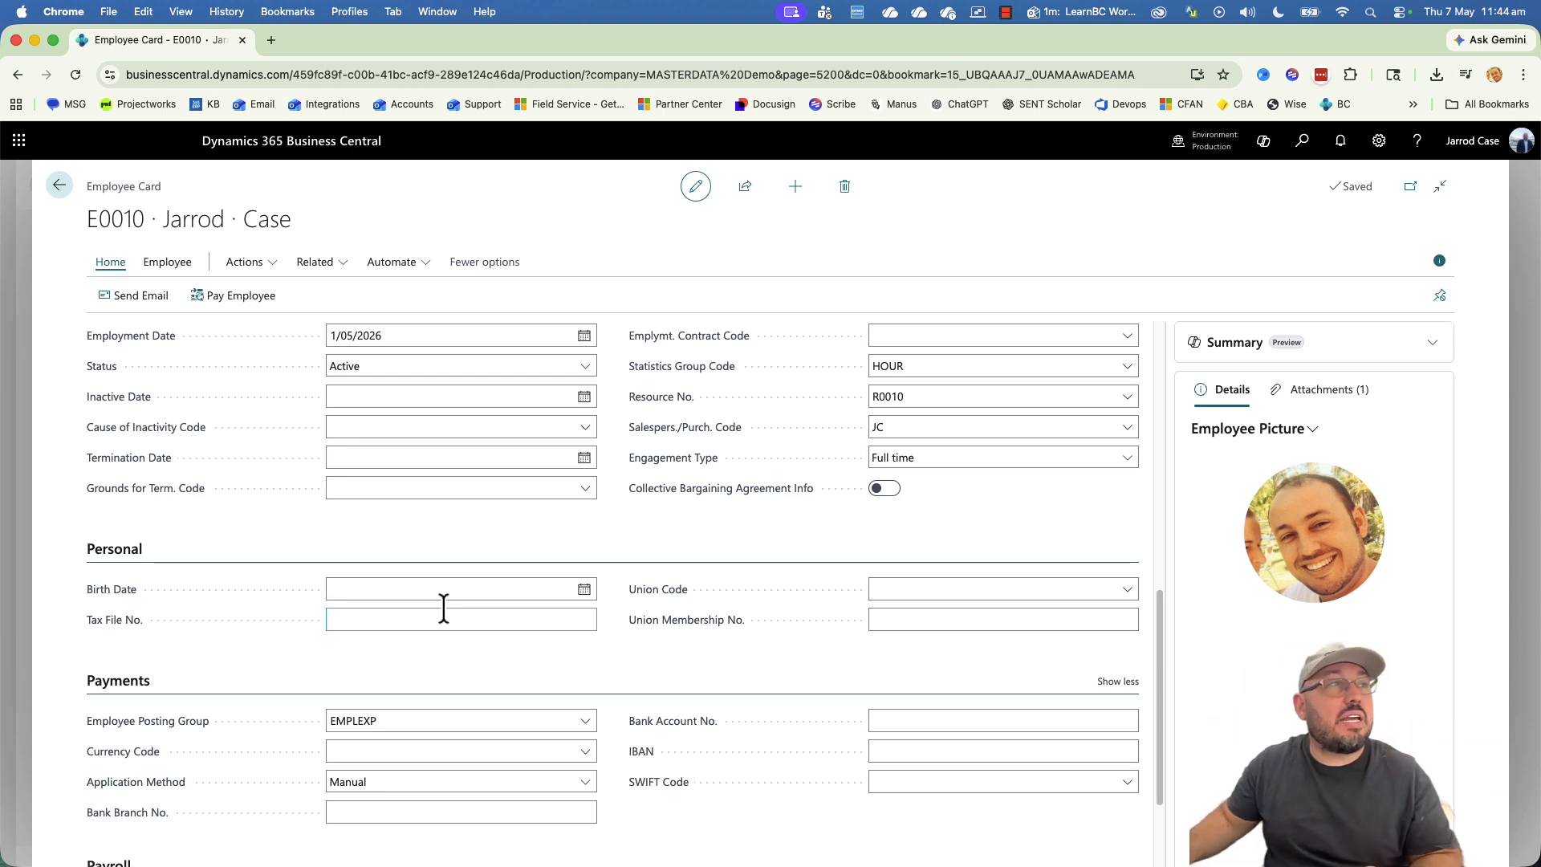
scroll(434, 642, down, 1)
scroll(372, 726, down, 3)
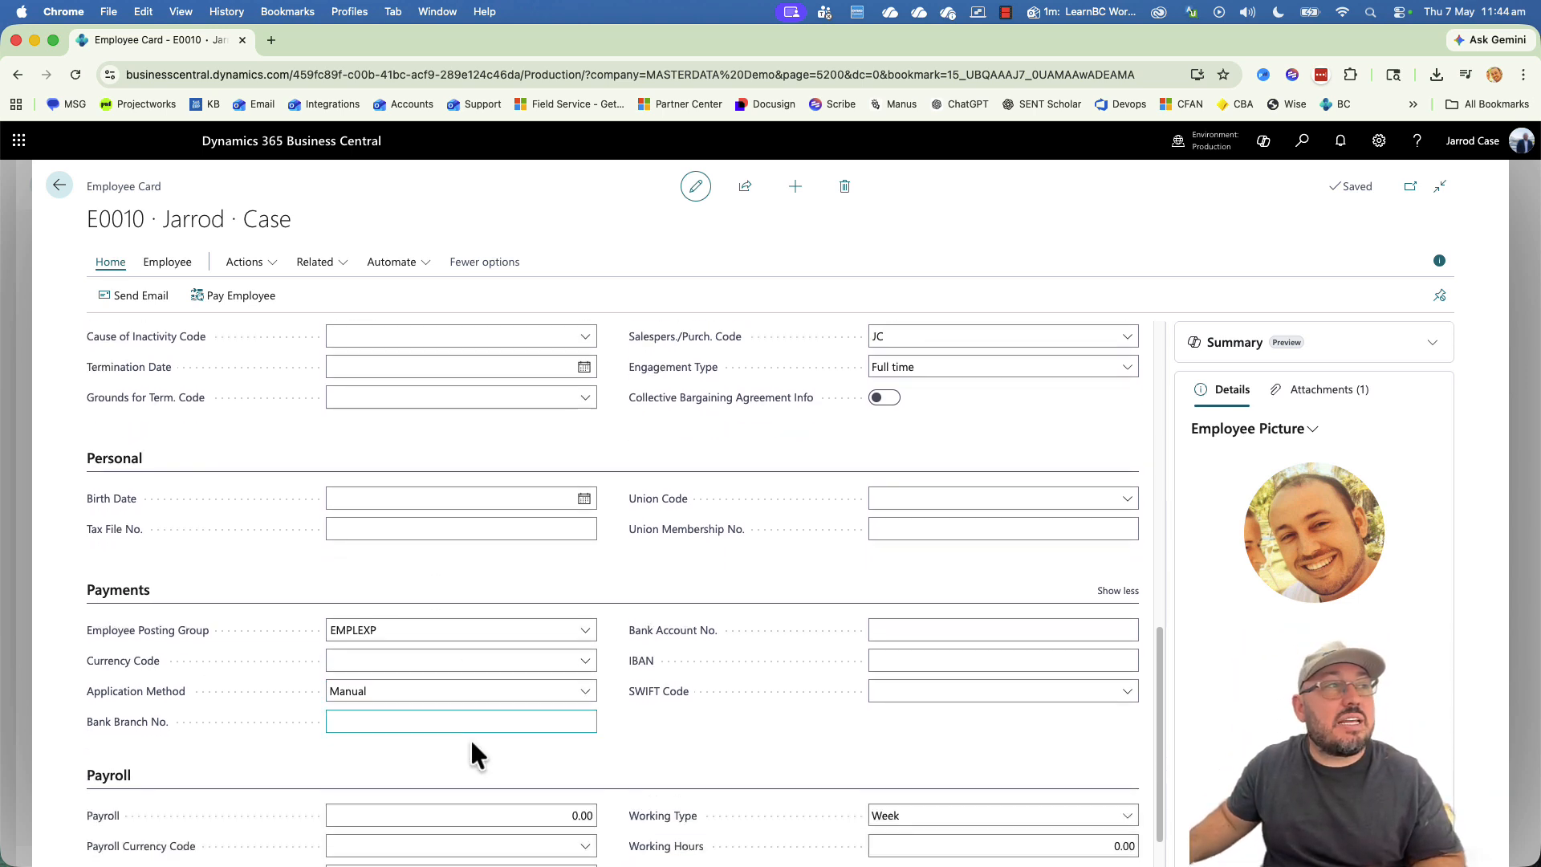
View the details of the employee's posting group, read the descriptions of its rounding account columns, and return to the employee card.
click(585, 578)
click(610, 740)
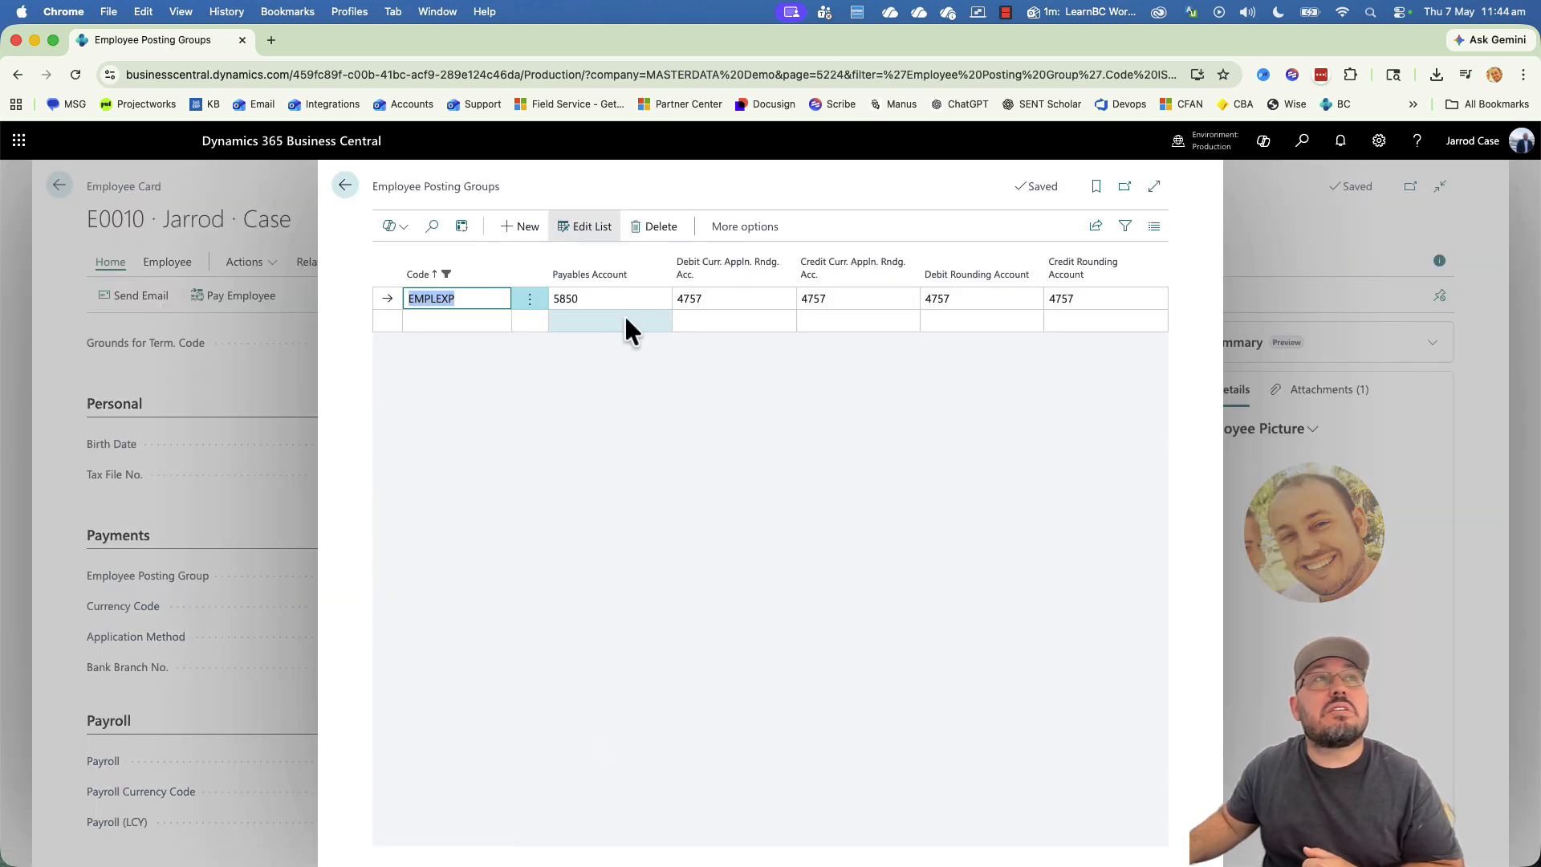
mouse_move(717, 270)
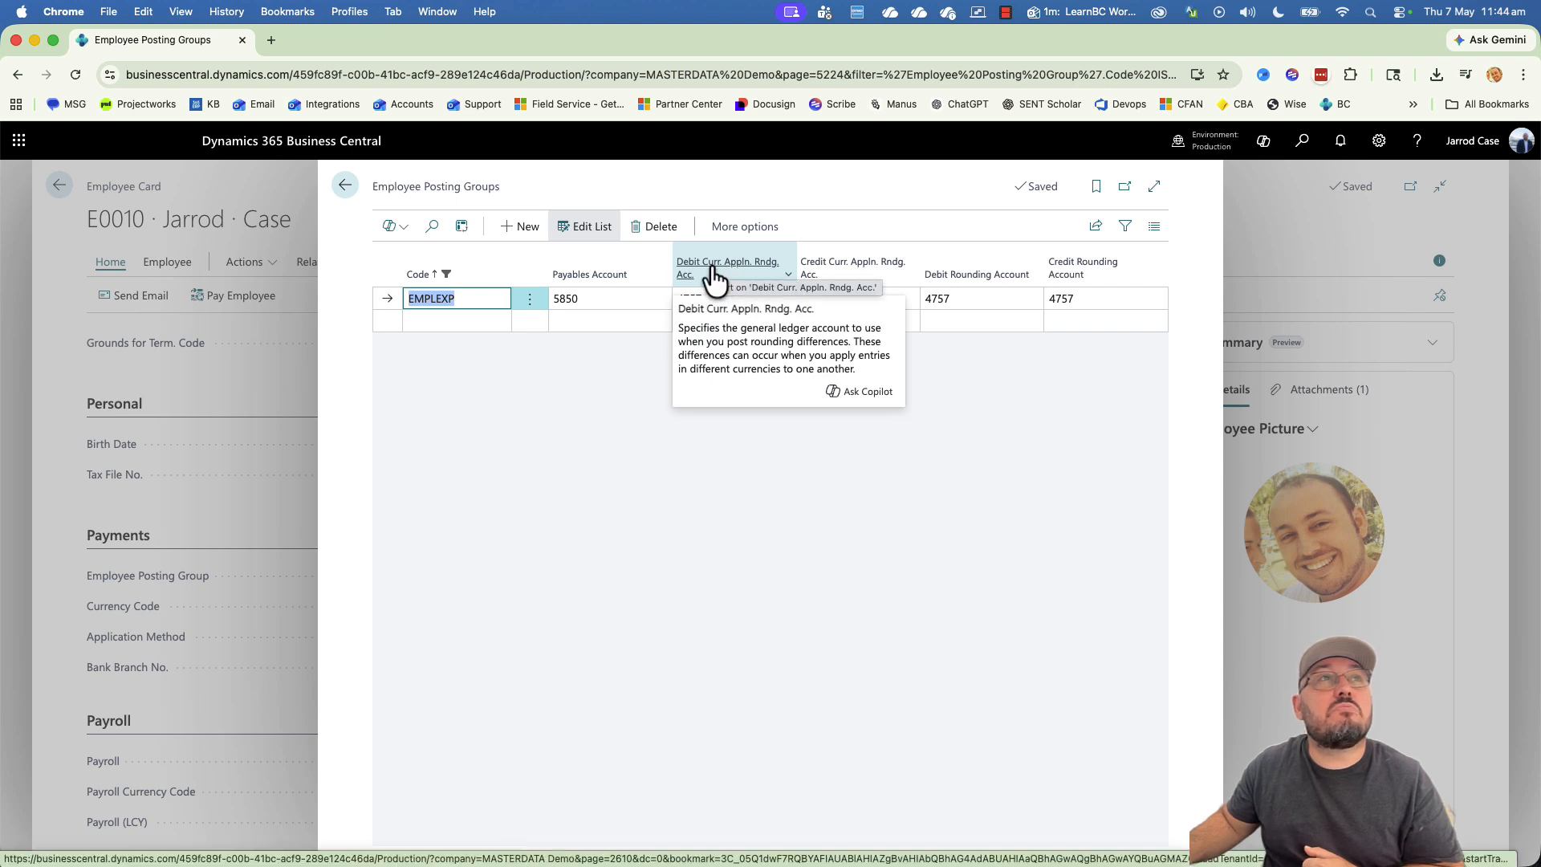
click(644, 389)
mouse_move(848, 277)
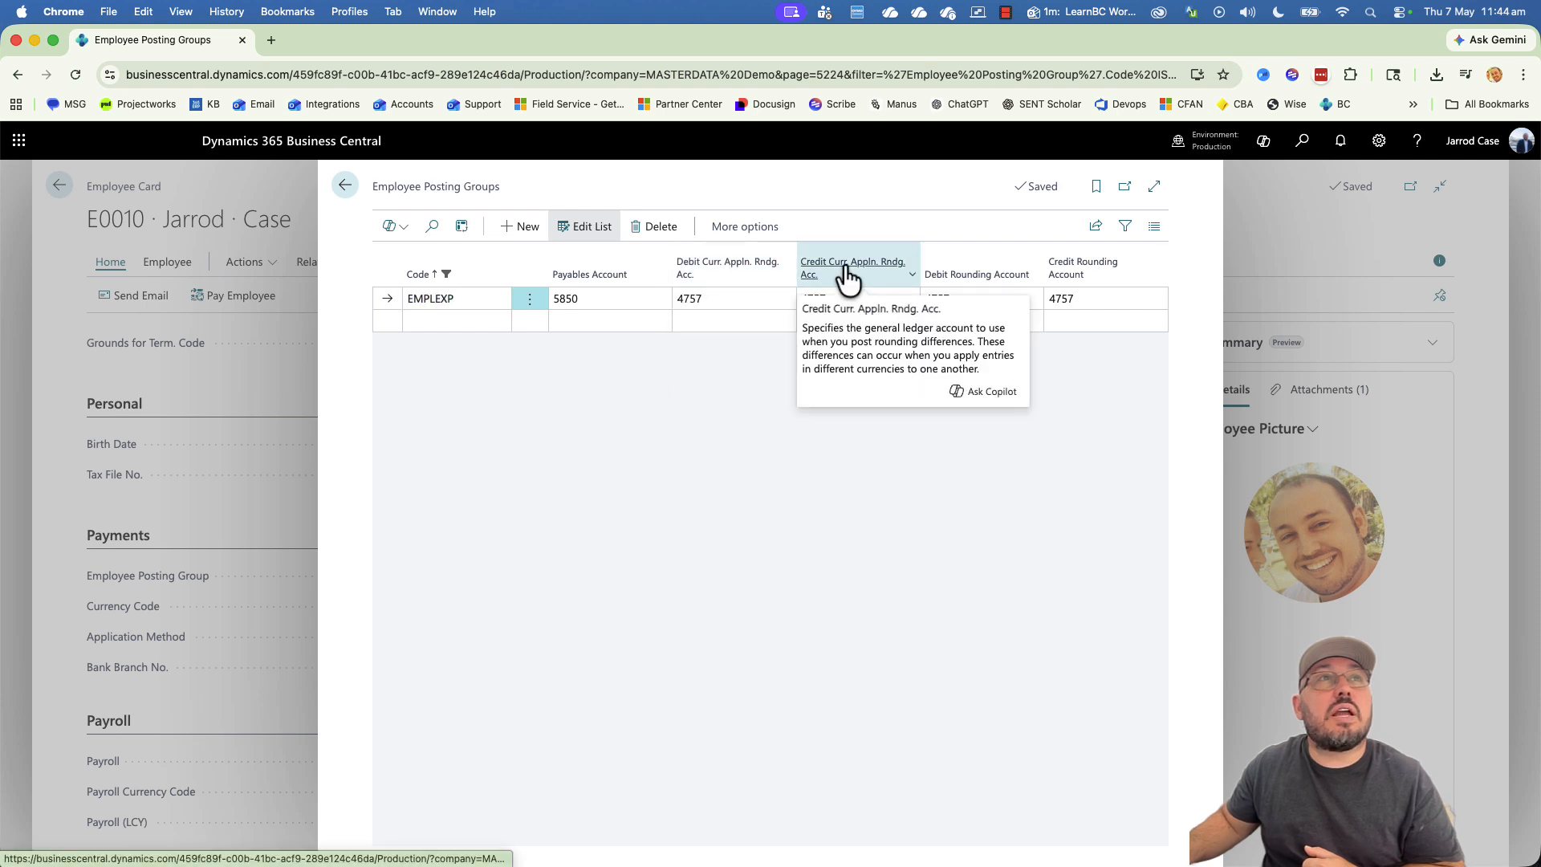
mouse_move(981, 285)
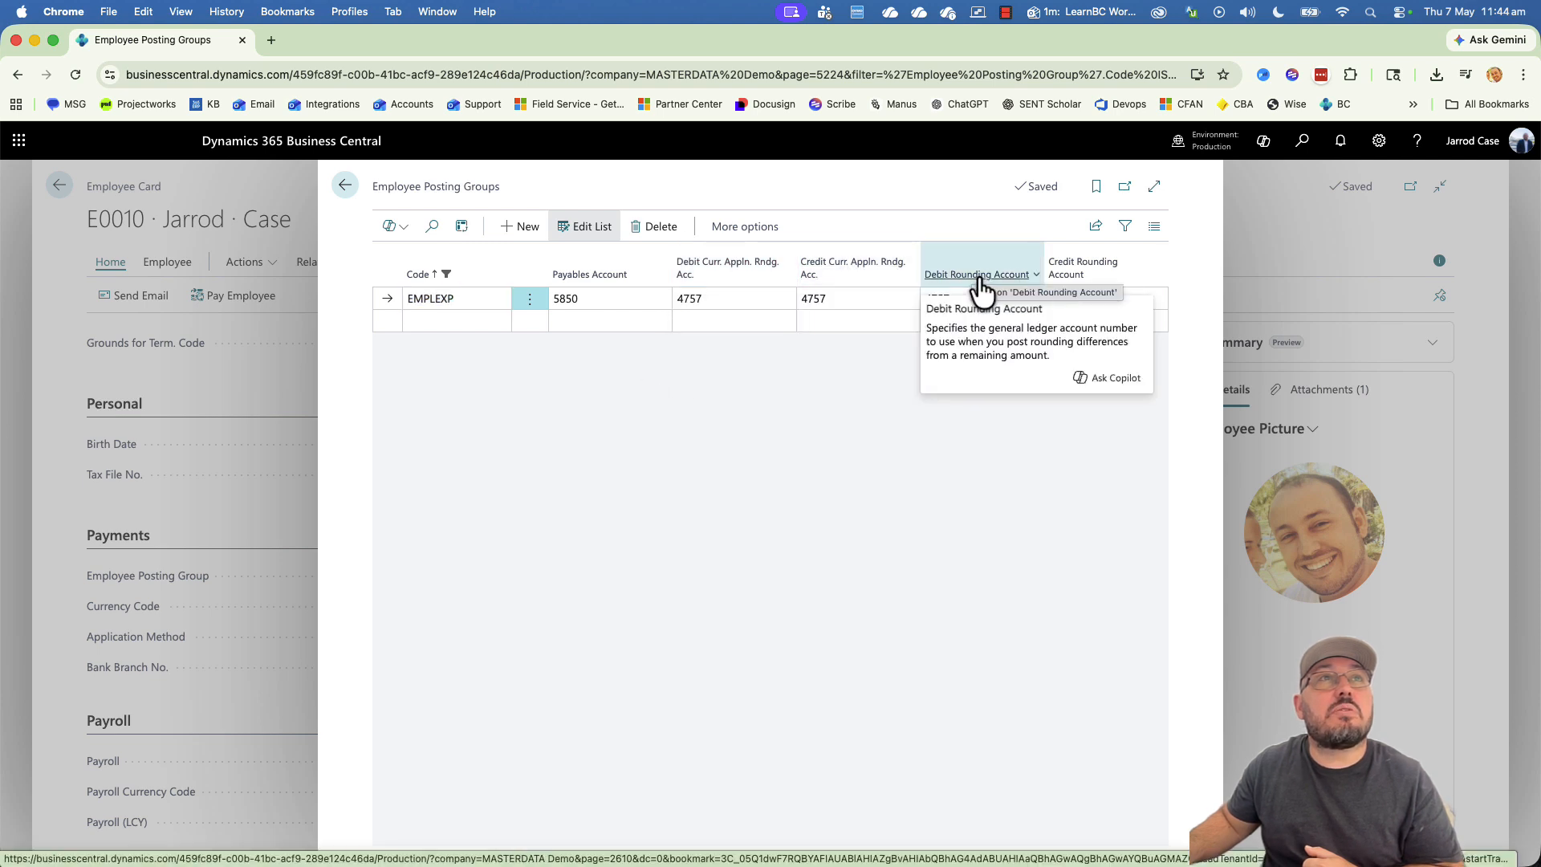
click(583, 299)
click(586, 412)
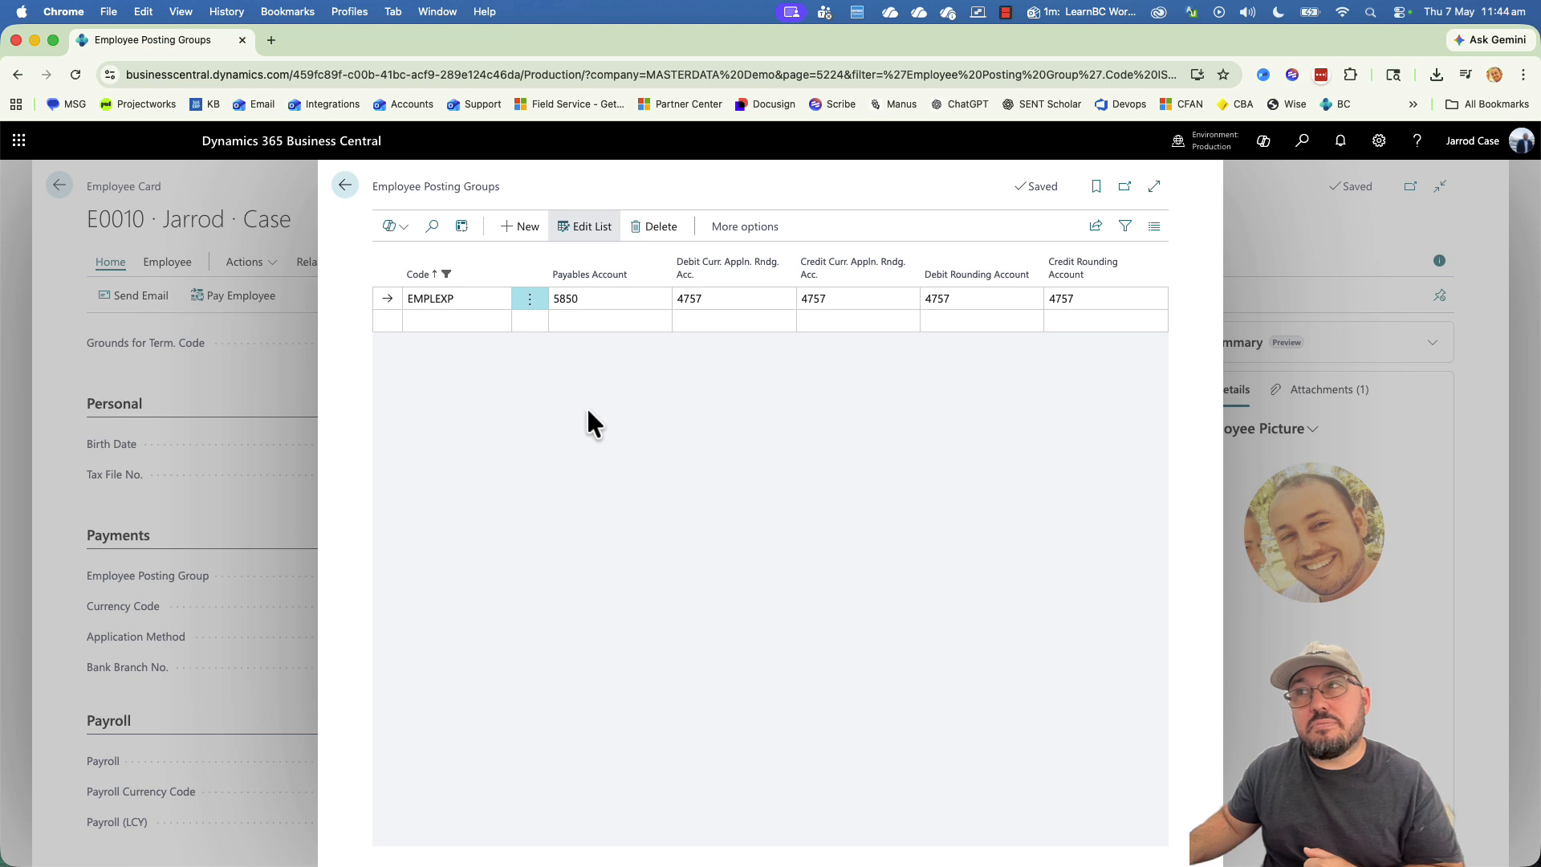
click(346, 185)
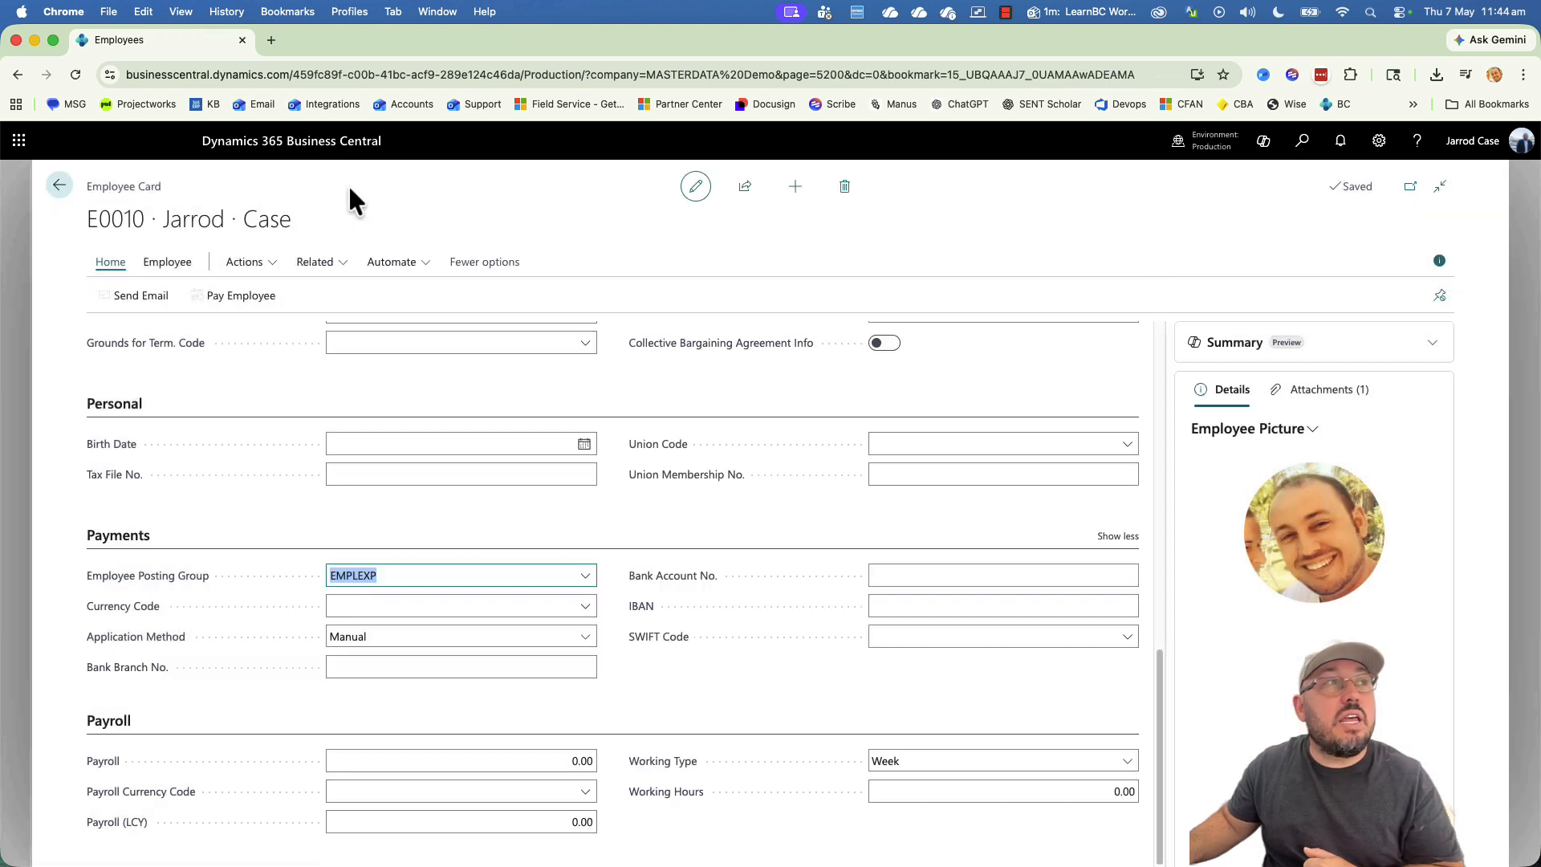
Reopen the posting group details, look up its Payables Account in the full G/L account list, and return to the employee card.
click(439, 704)
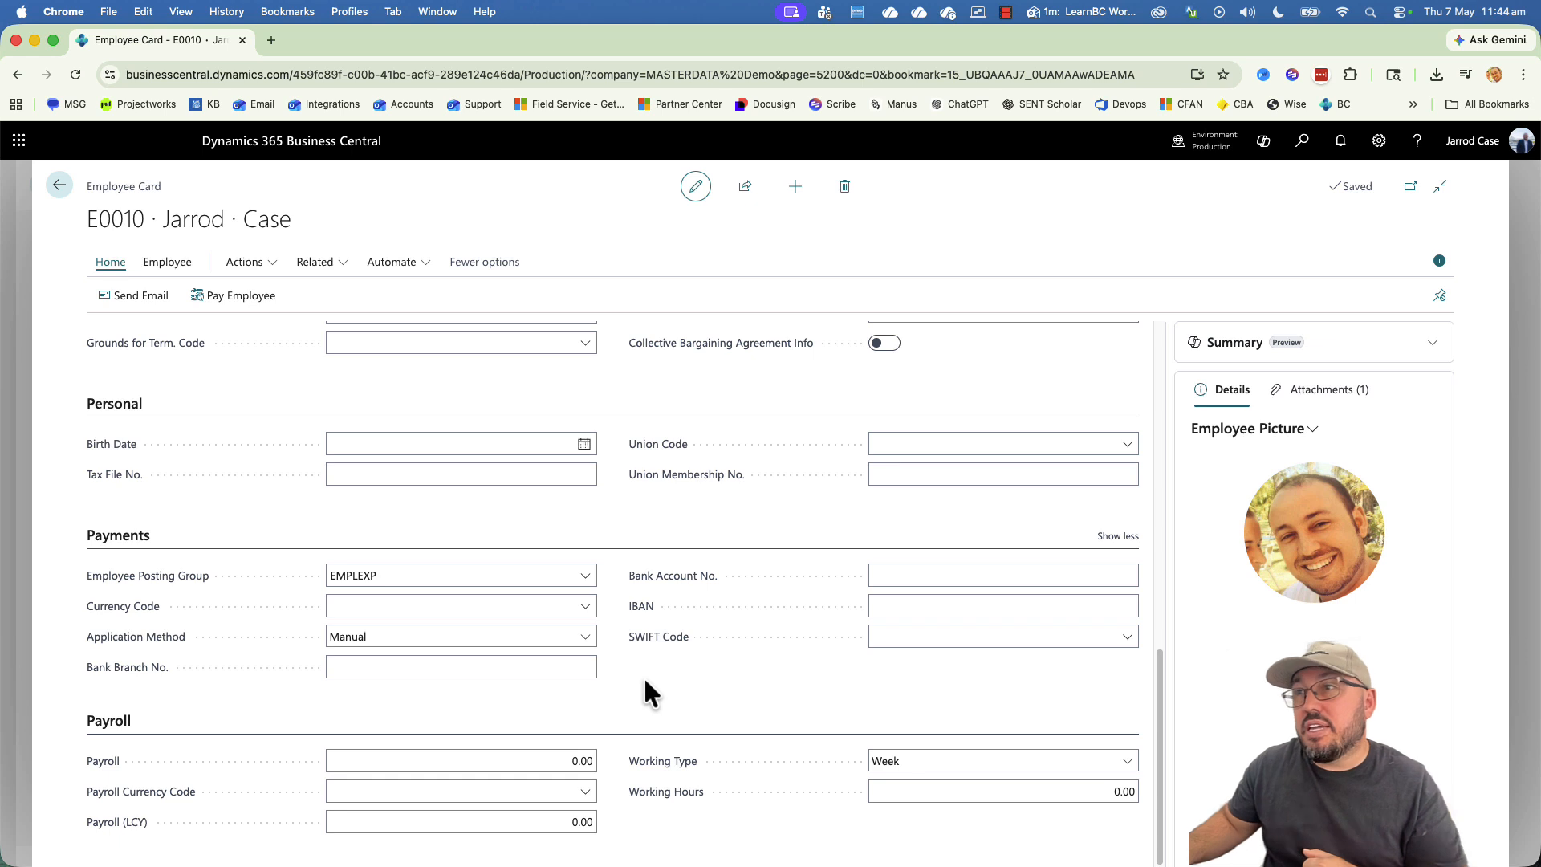
click(592, 579)
click(617, 727)
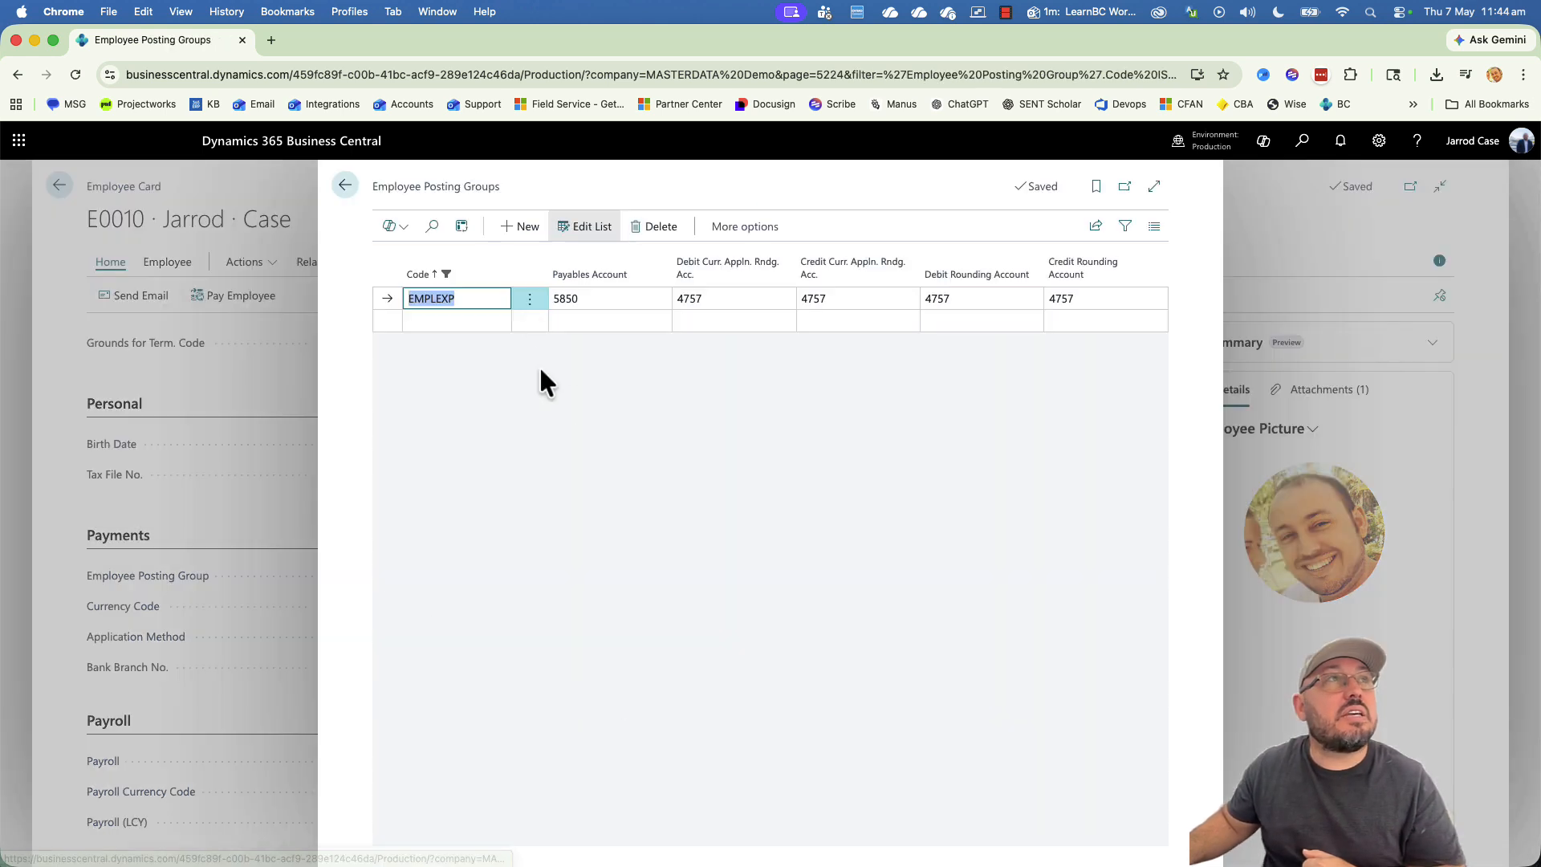
click(655, 305)
click(659, 302)
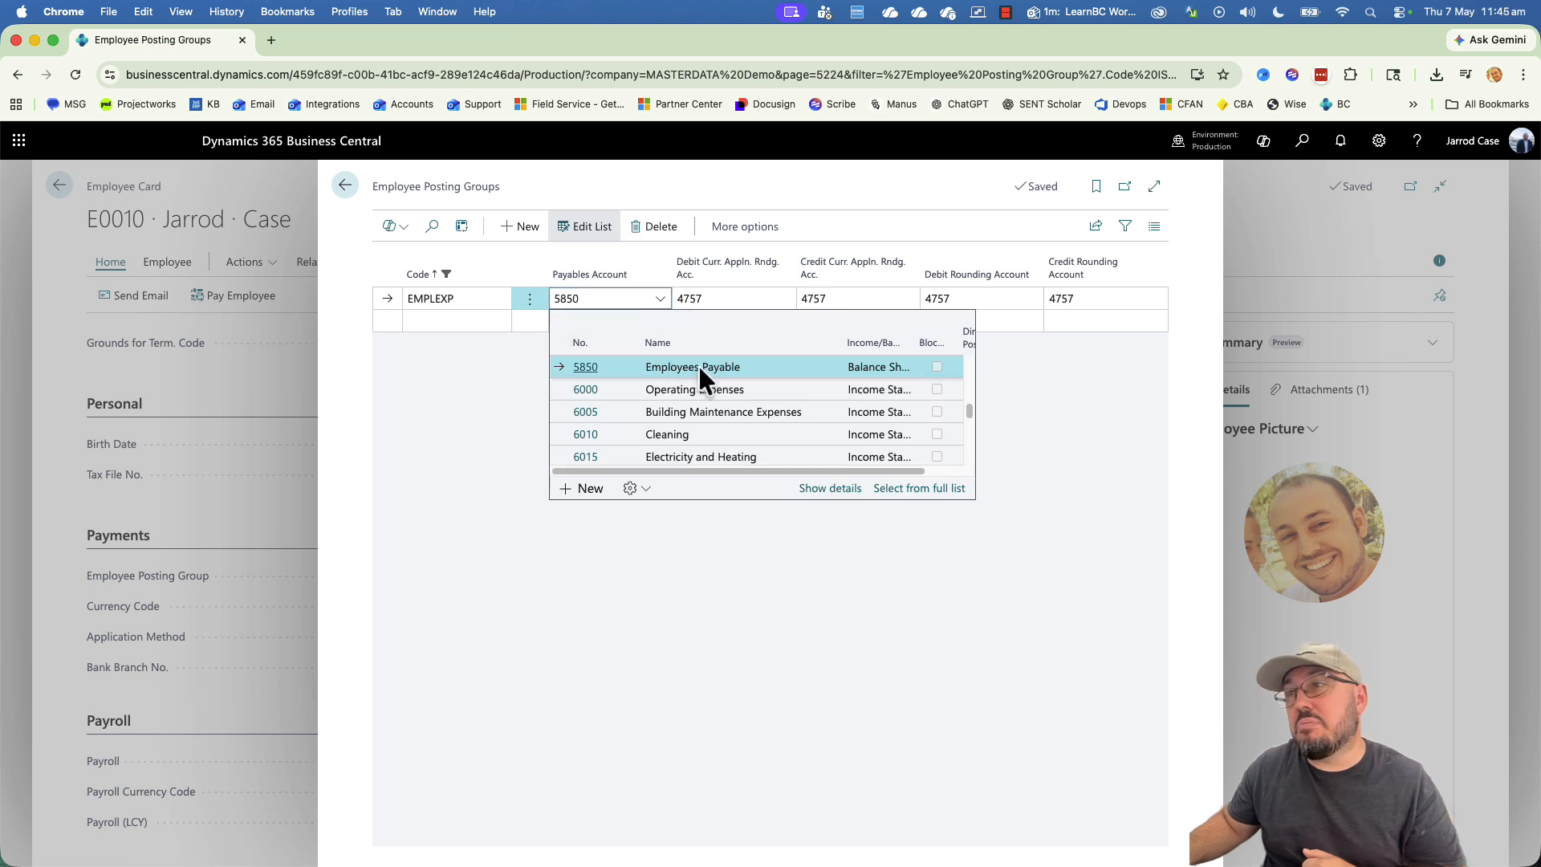
click(944, 491)
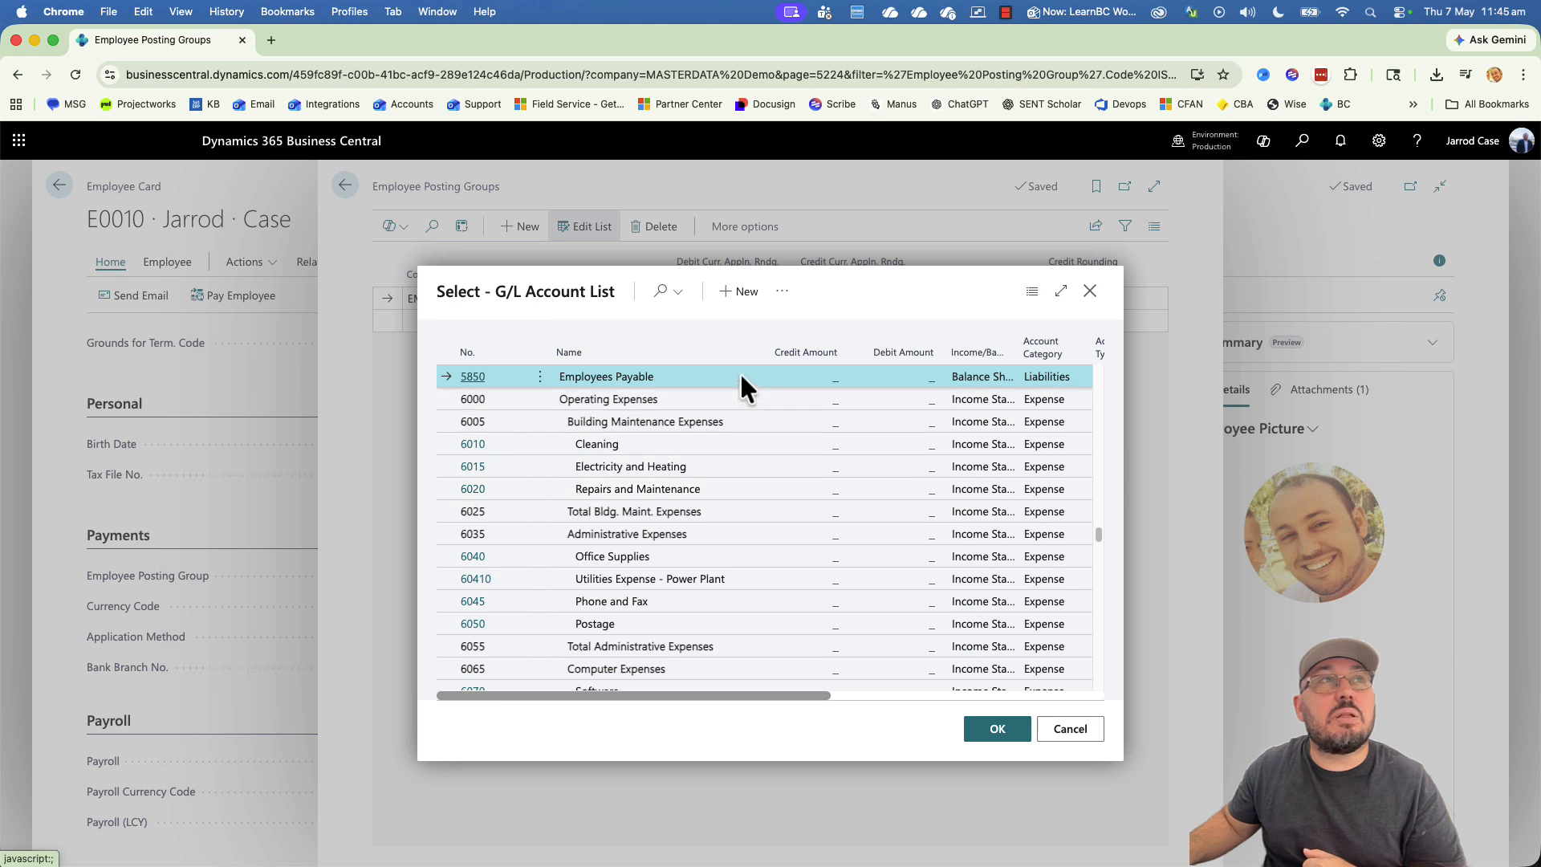
double_click(769, 380)
key(Escape)
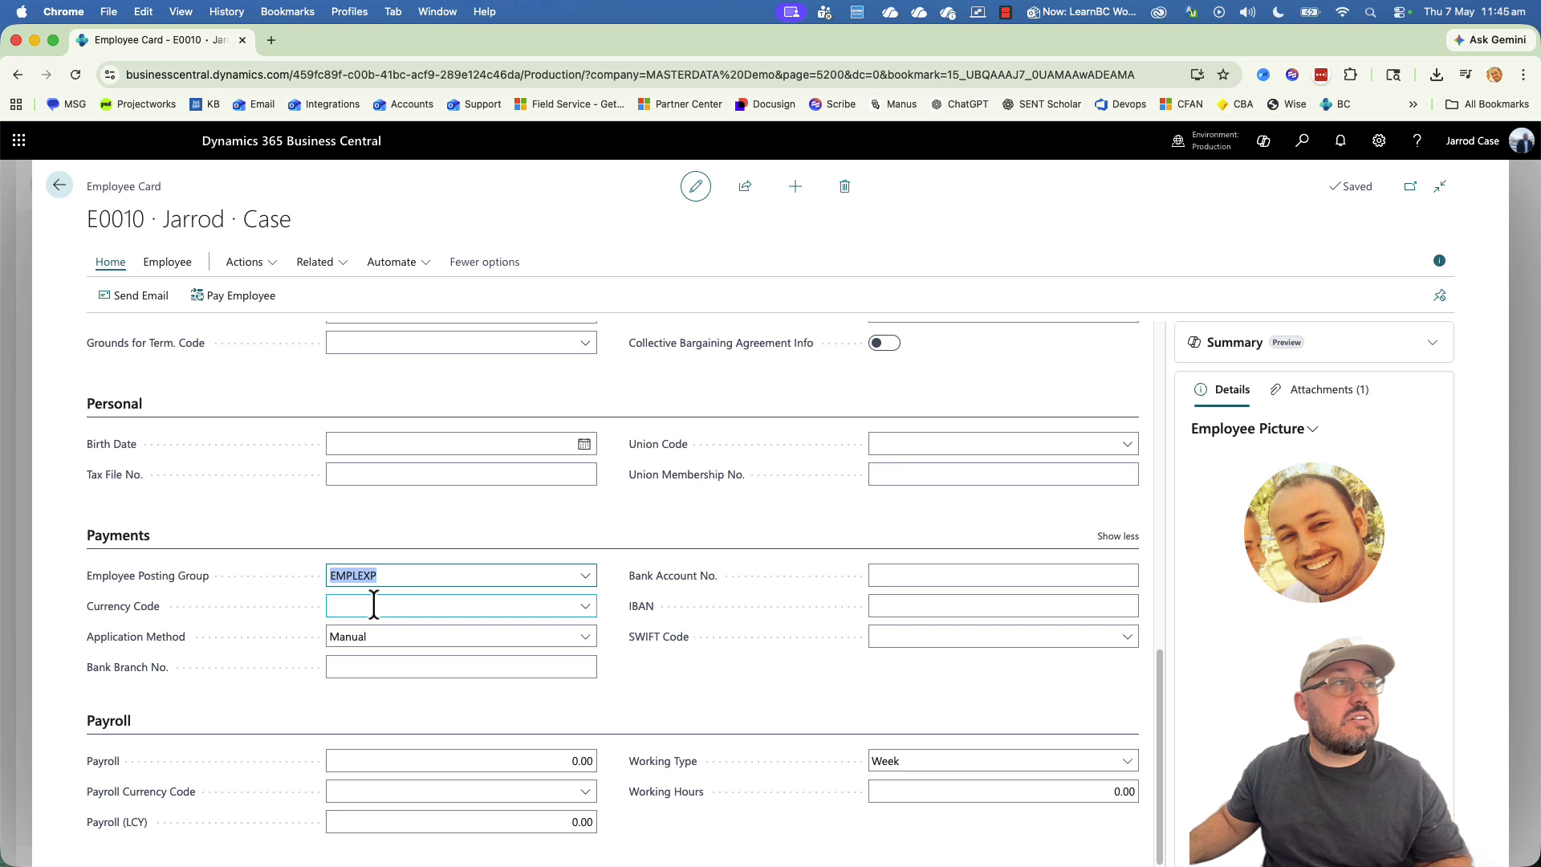
click(380, 643)
click(394, 635)
click(391, 667)
click(395, 669)
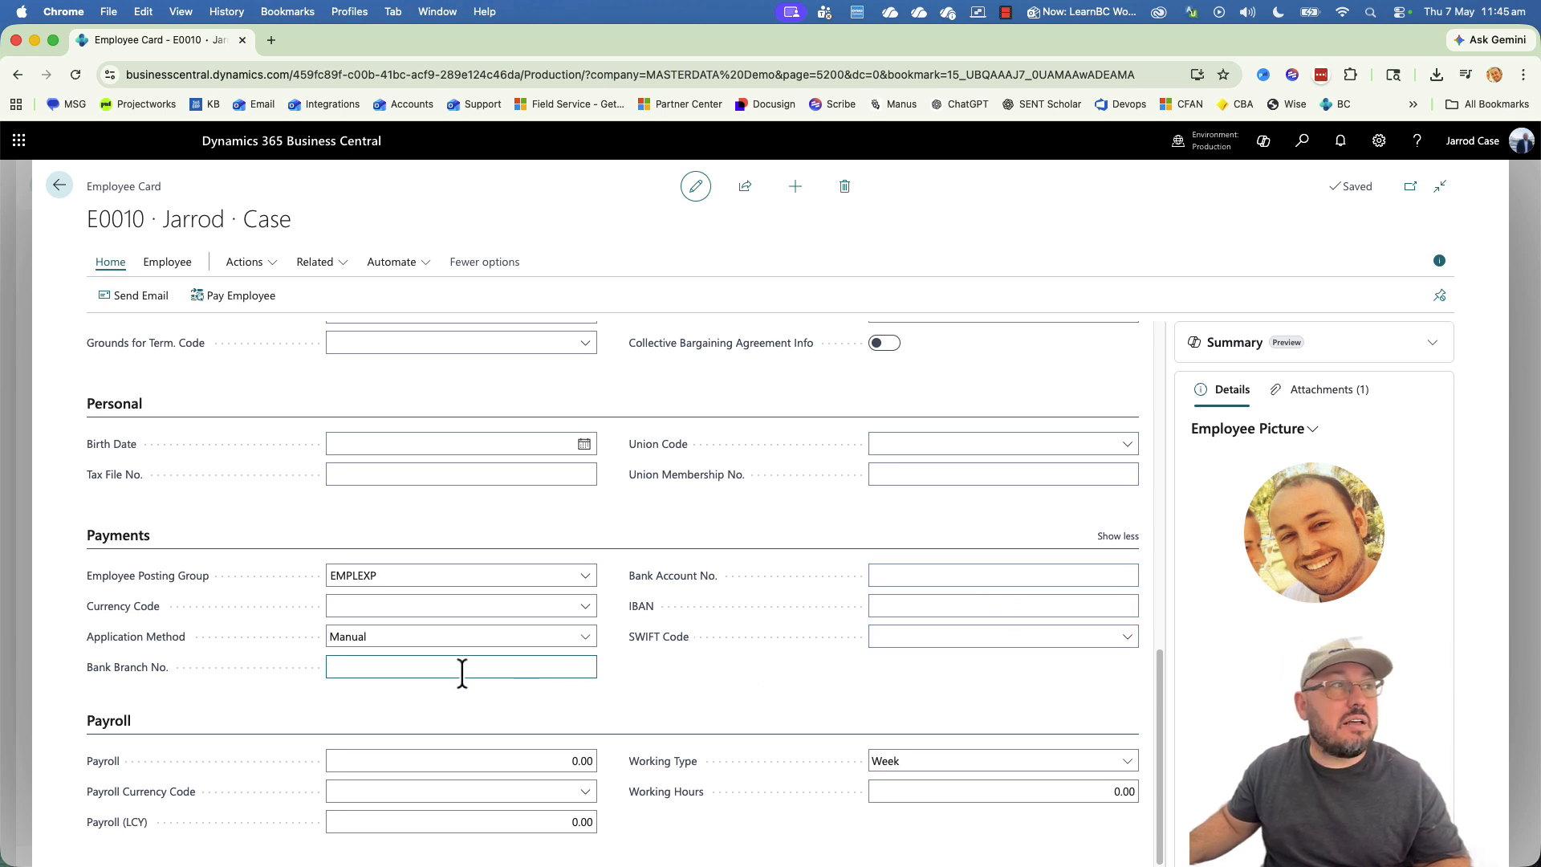
In the Payroll section, choose Week as the Working Type and set Working Hours to 38.
click(483, 761)
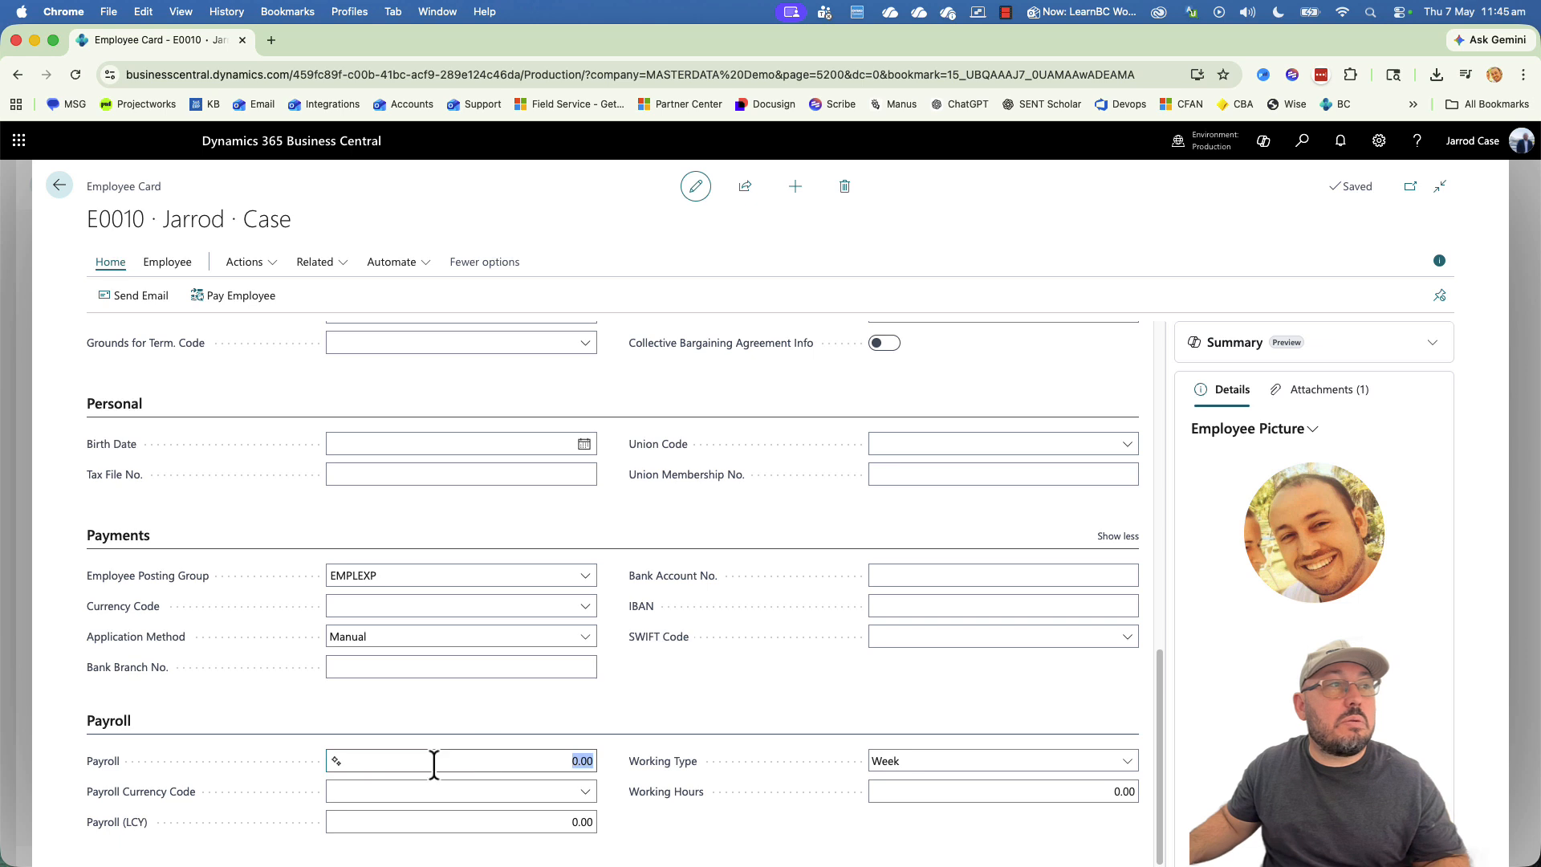
mouse_move(97, 773)
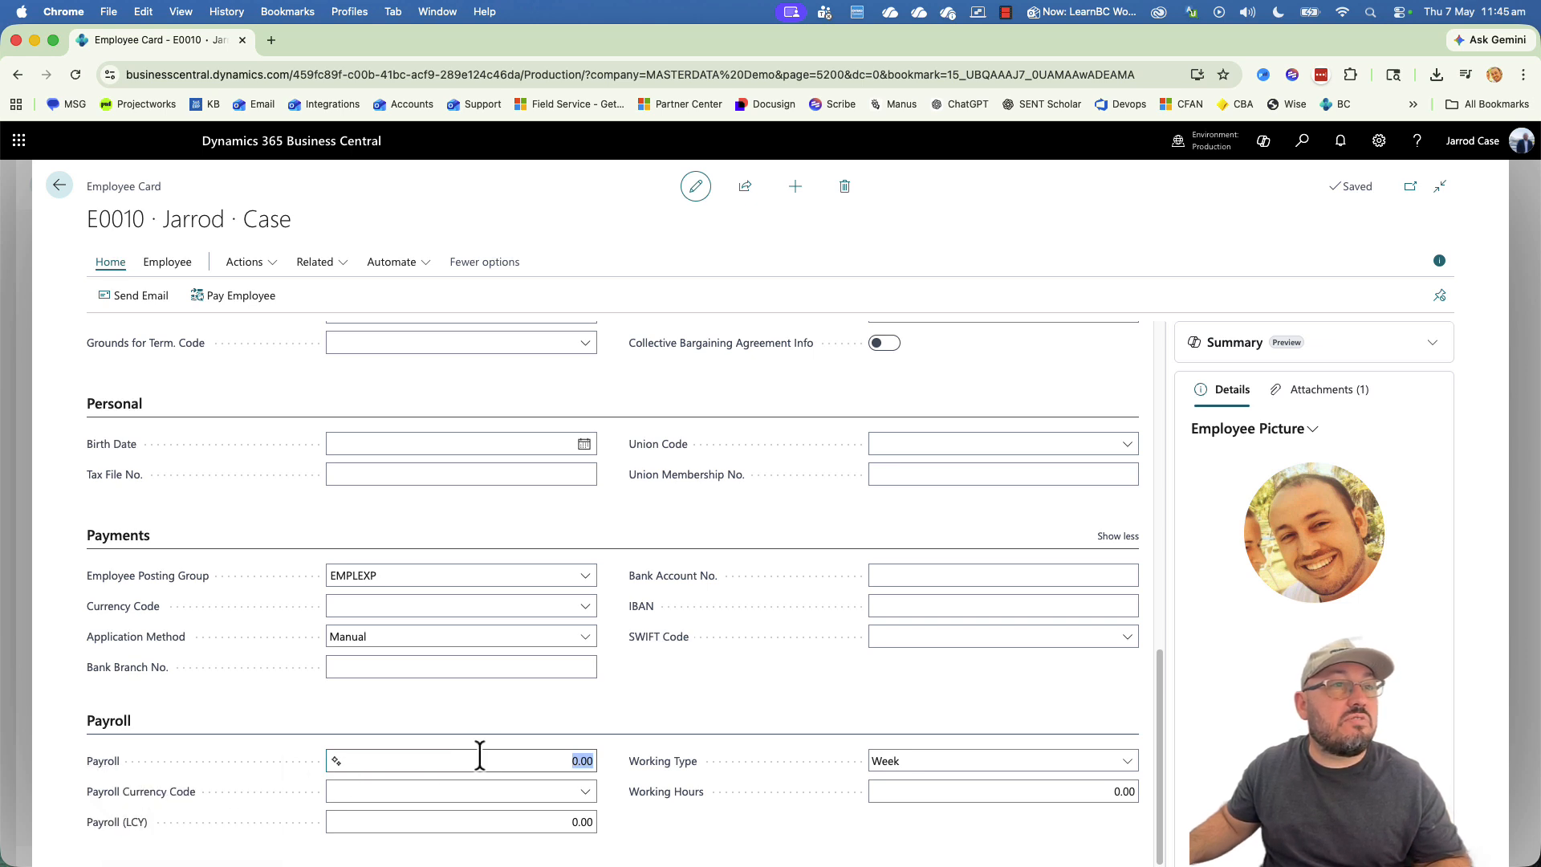
click(956, 760)
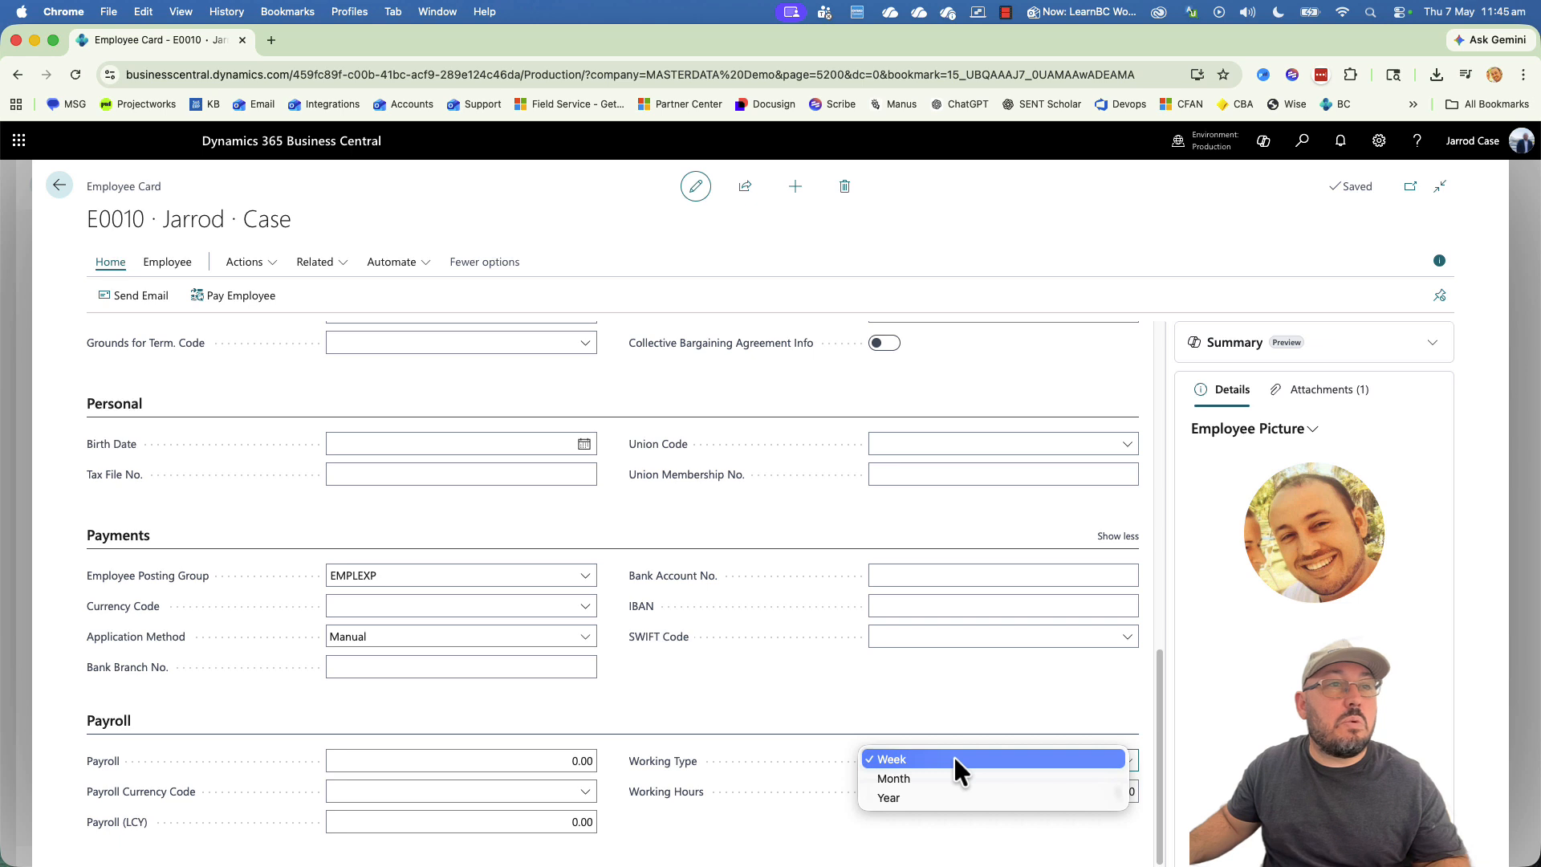
click(955, 760)
click(512, 790)
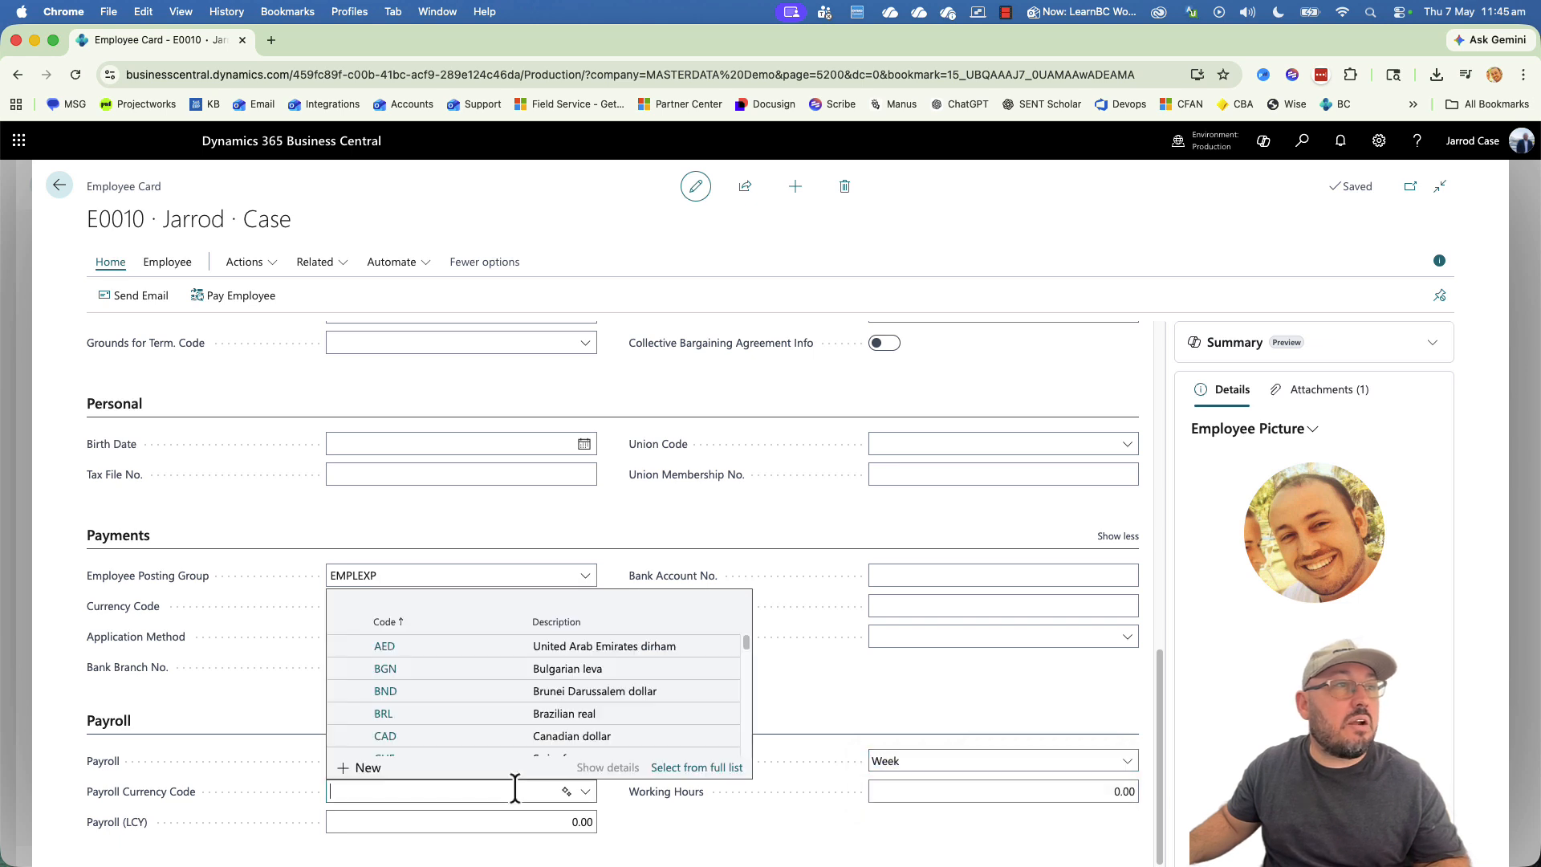
click(654, 803)
click(941, 792)
text(38)
Change the Working Type to Year and enter a Payroll amount of 150000.
click(475, 763)
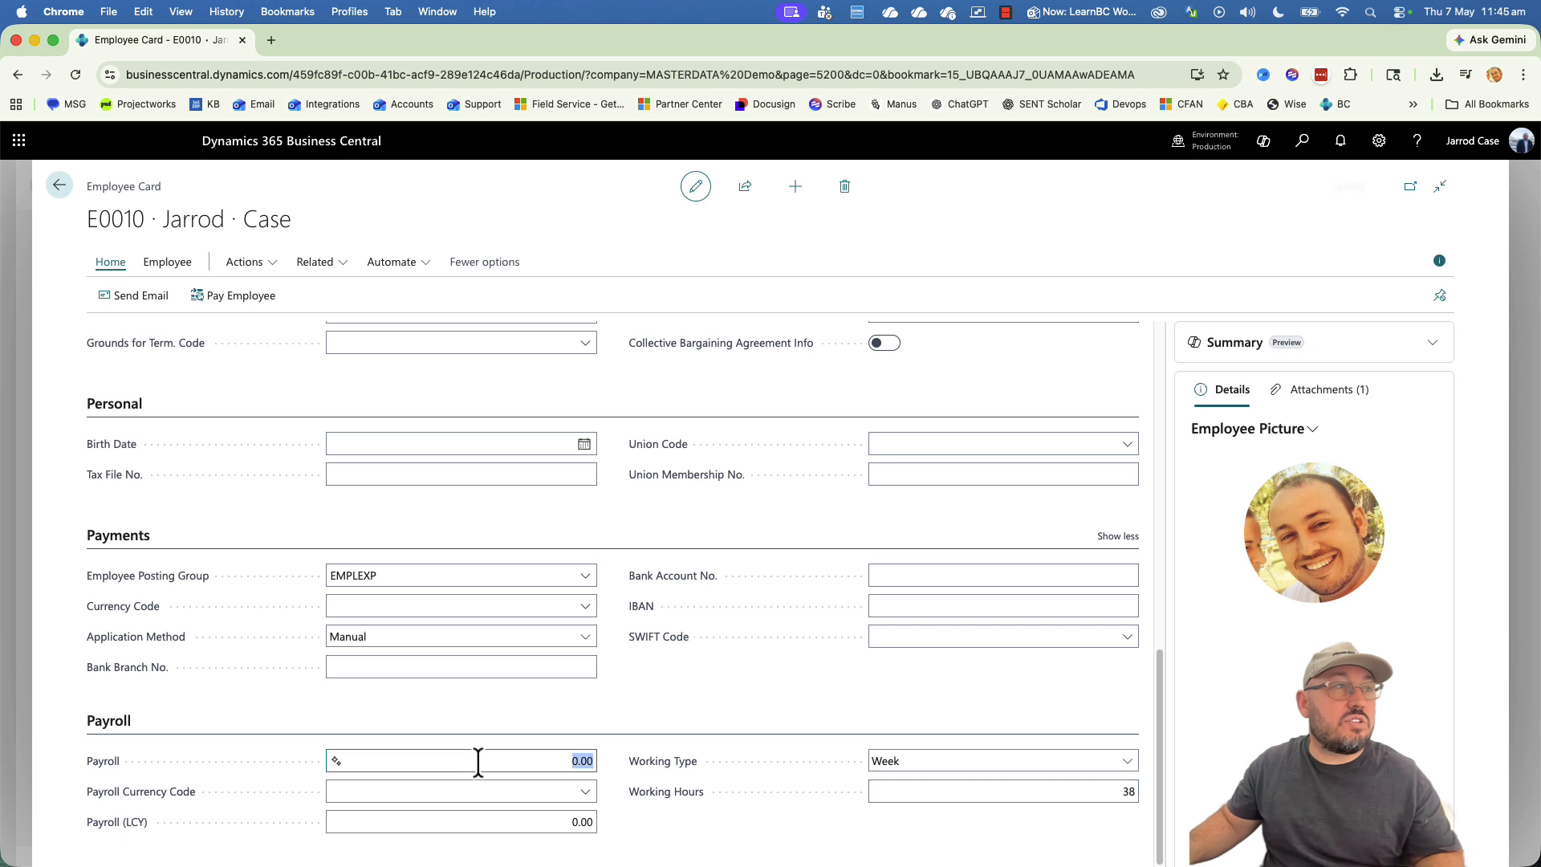
click(917, 761)
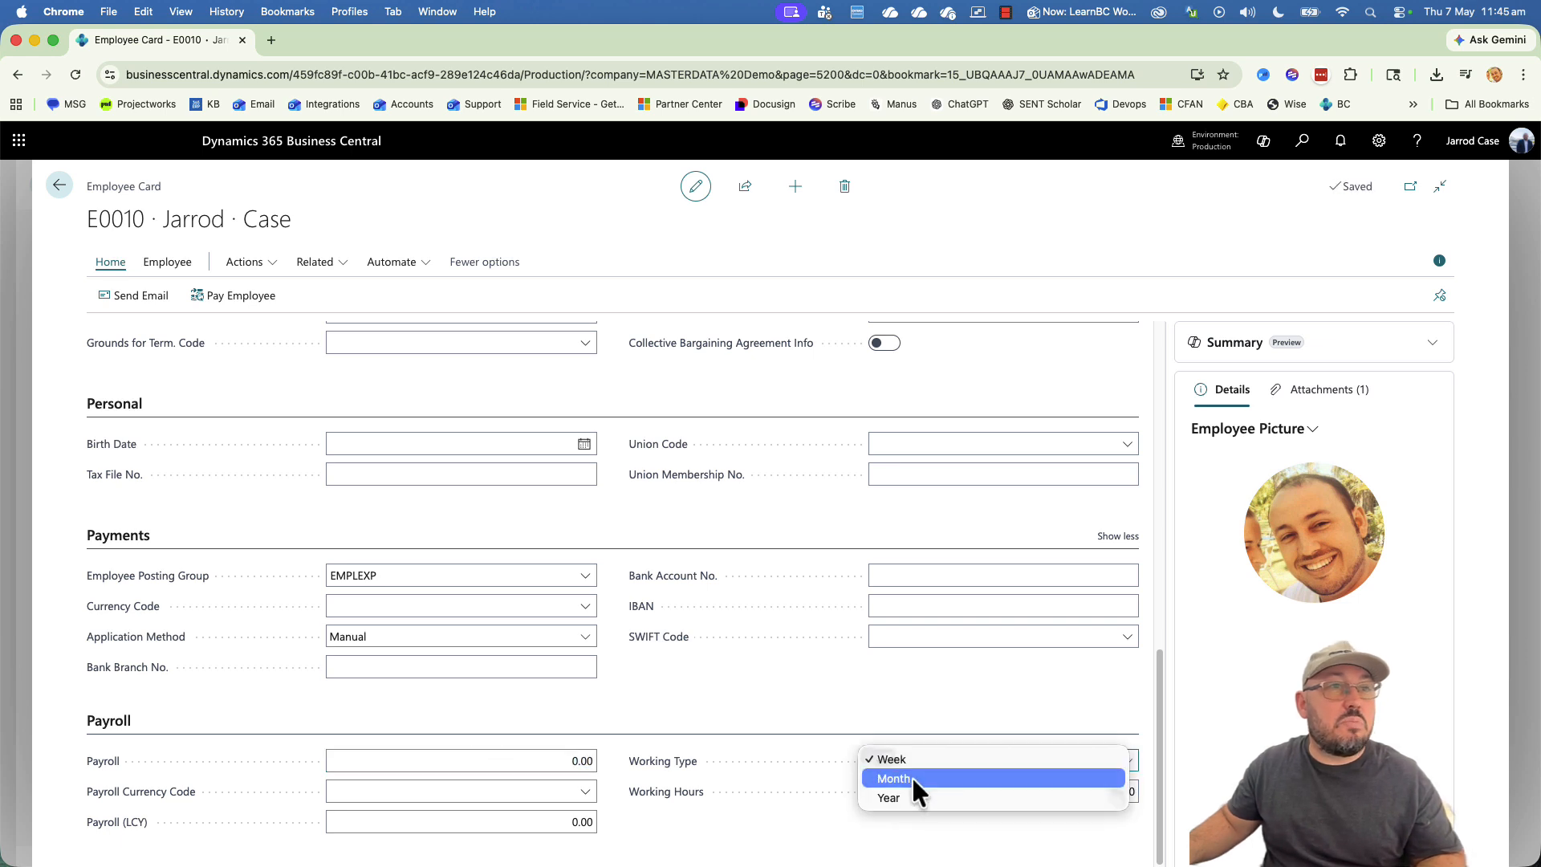
click(873, 796)
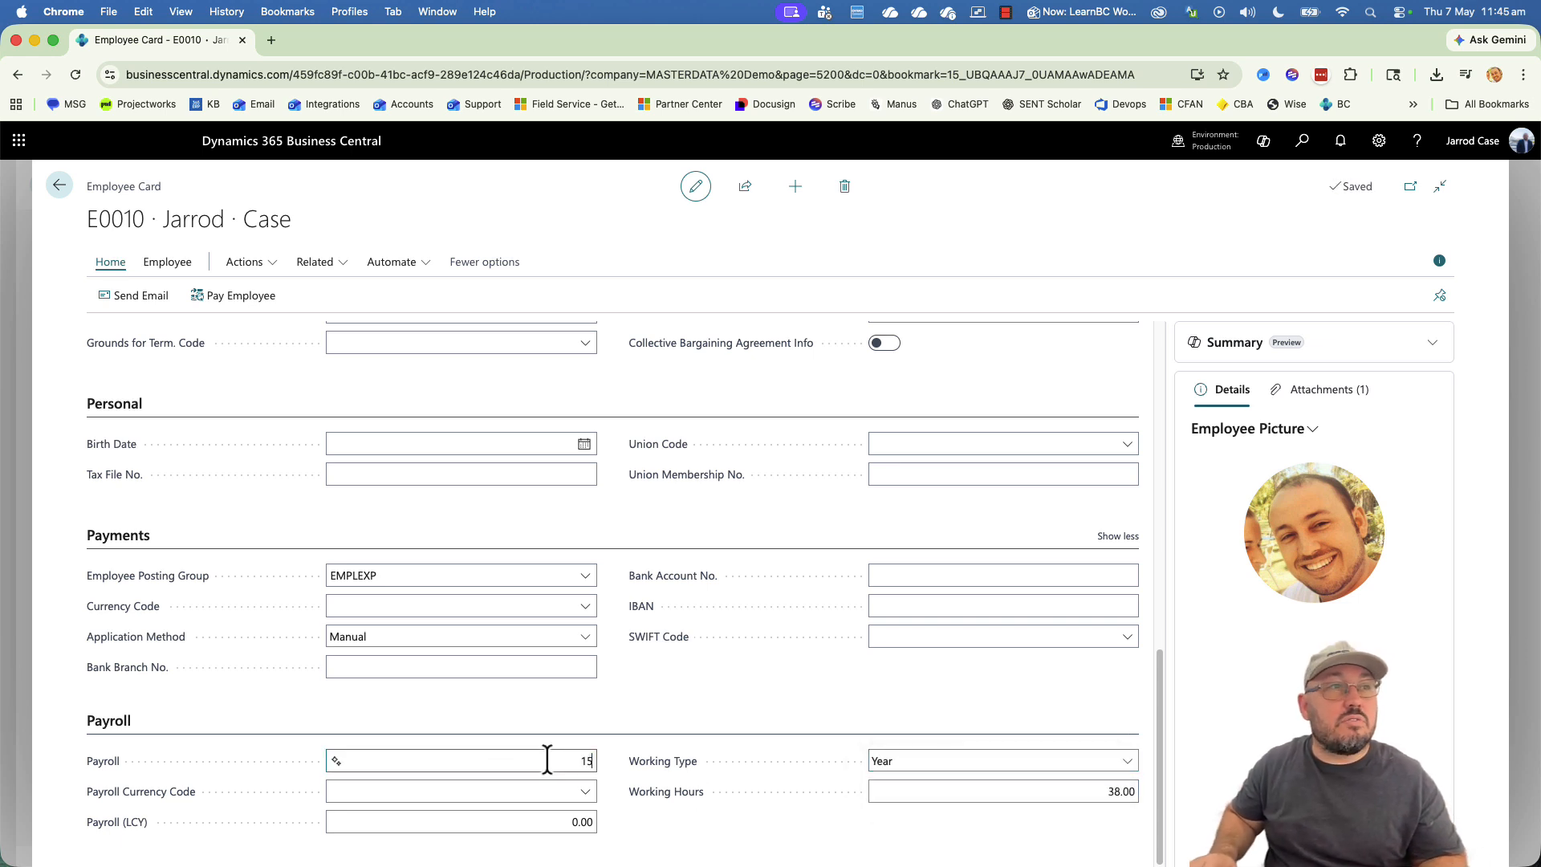
click(547, 760)
text(150000)
key(Tab)
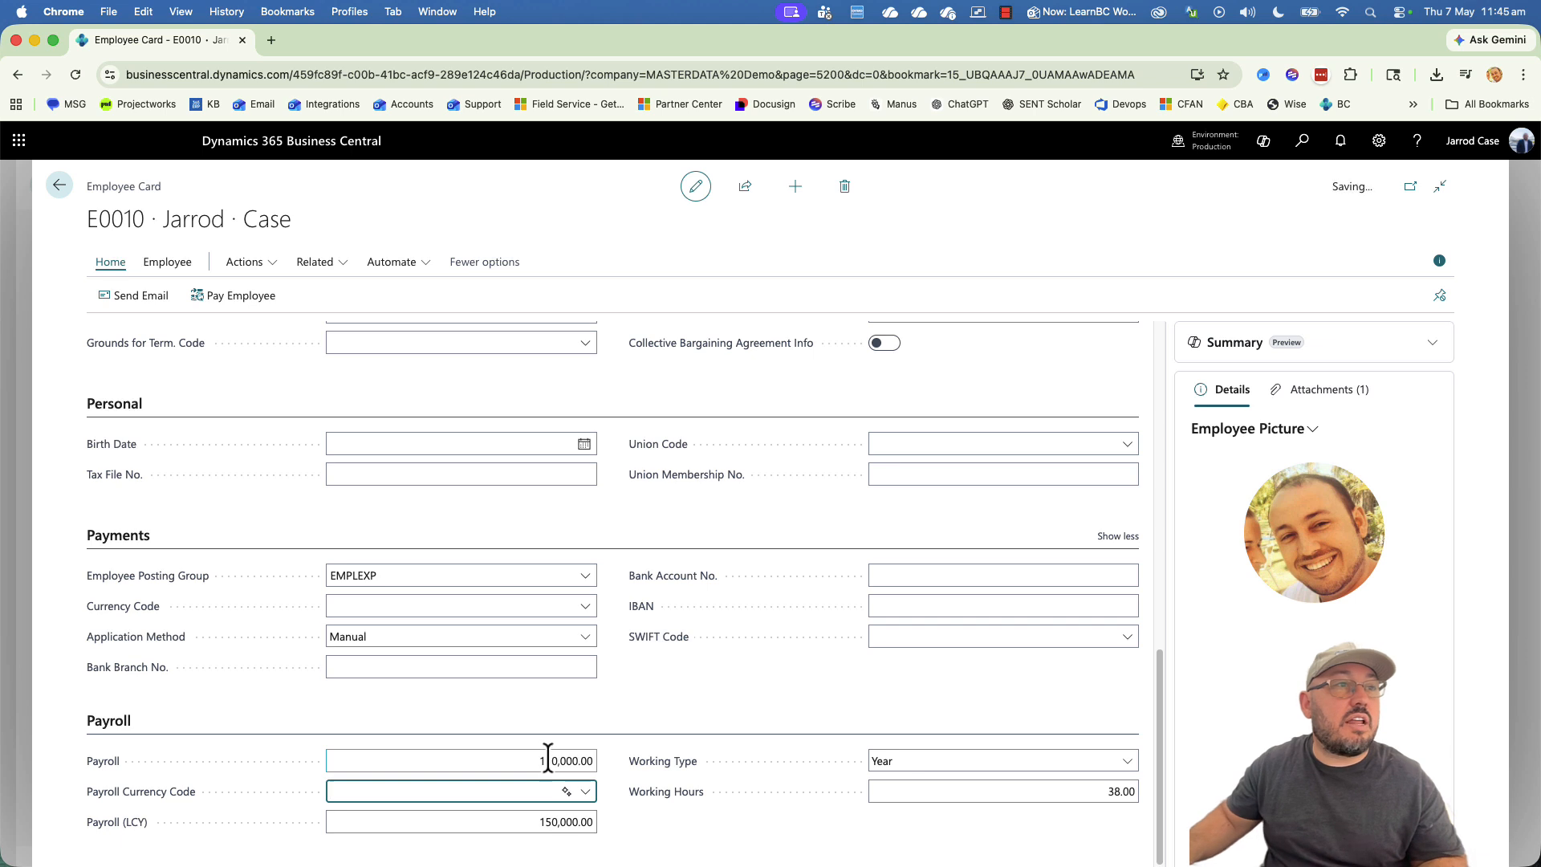
click(690, 695)
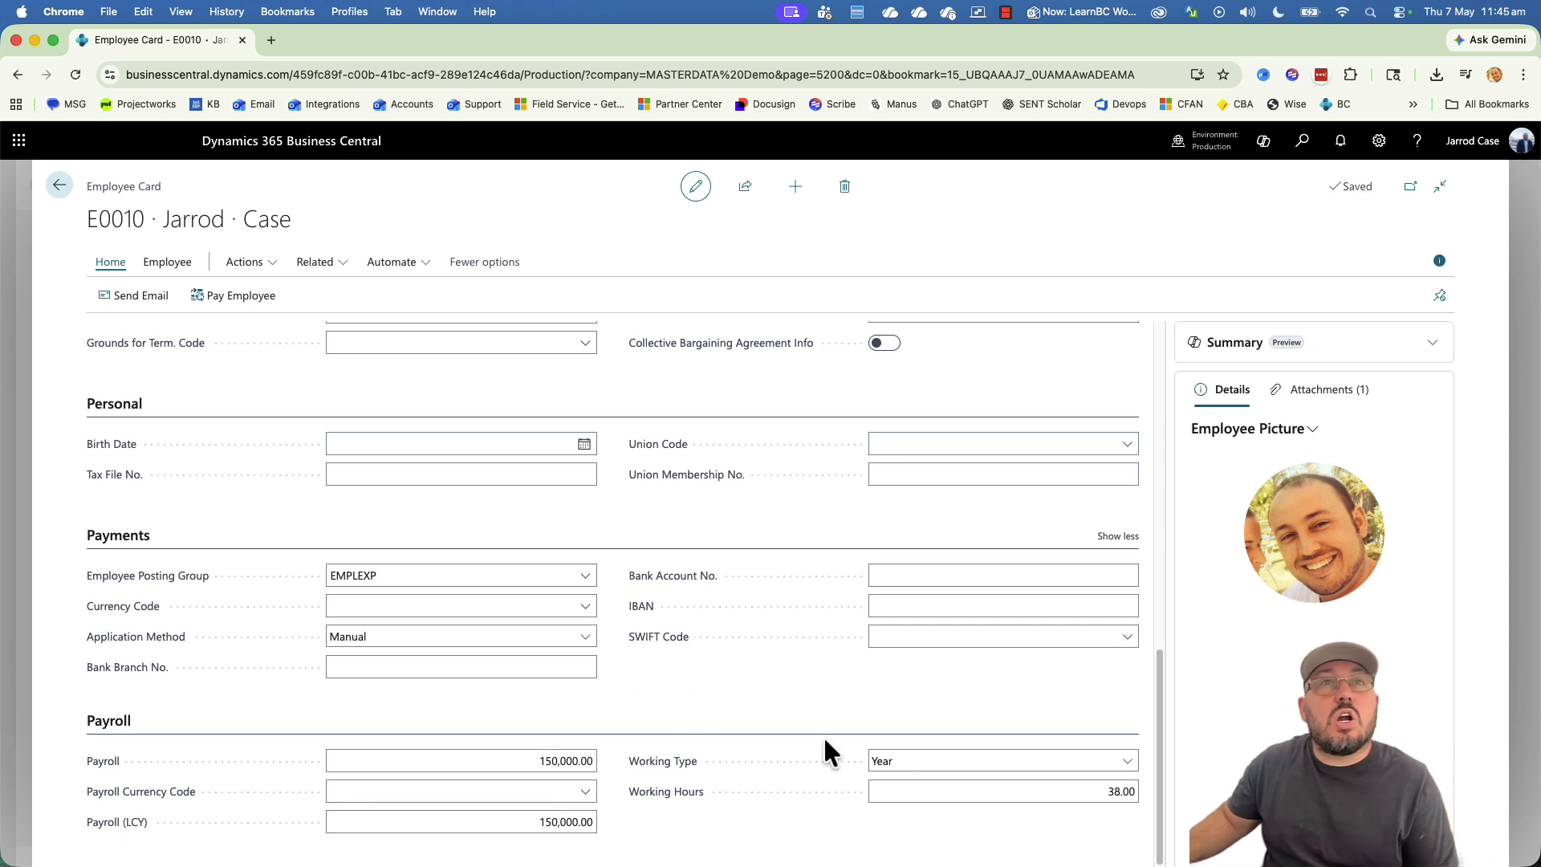
Review the default dimensions assigned to the employee and return to the employee card.
scroll(801, 690, up, 10)
click(382, 375)
click(316, 265)
mouse_move(325, 294)
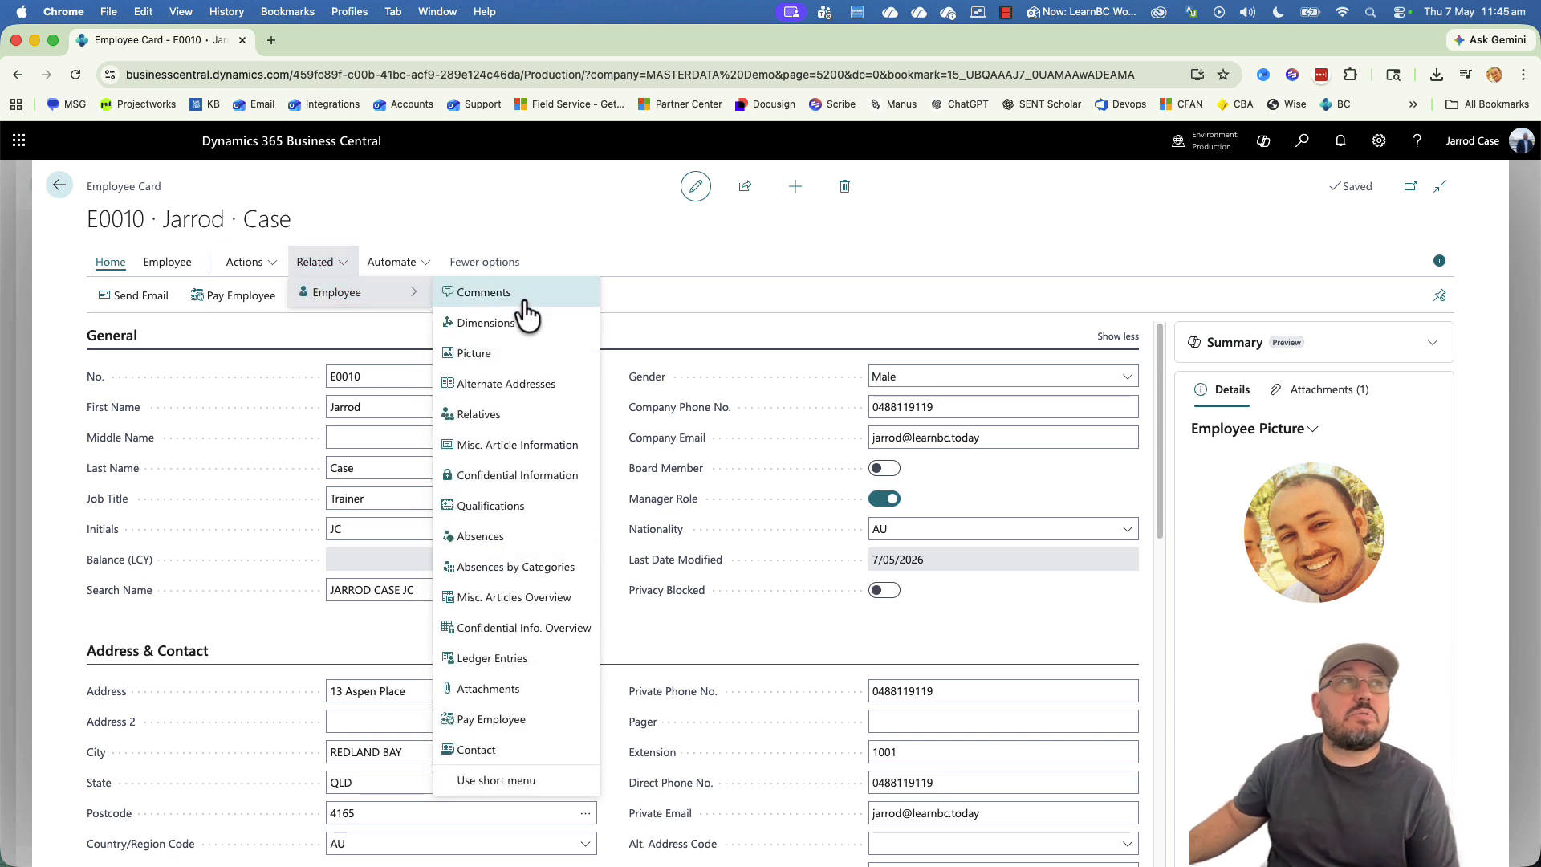
click(167, 262)
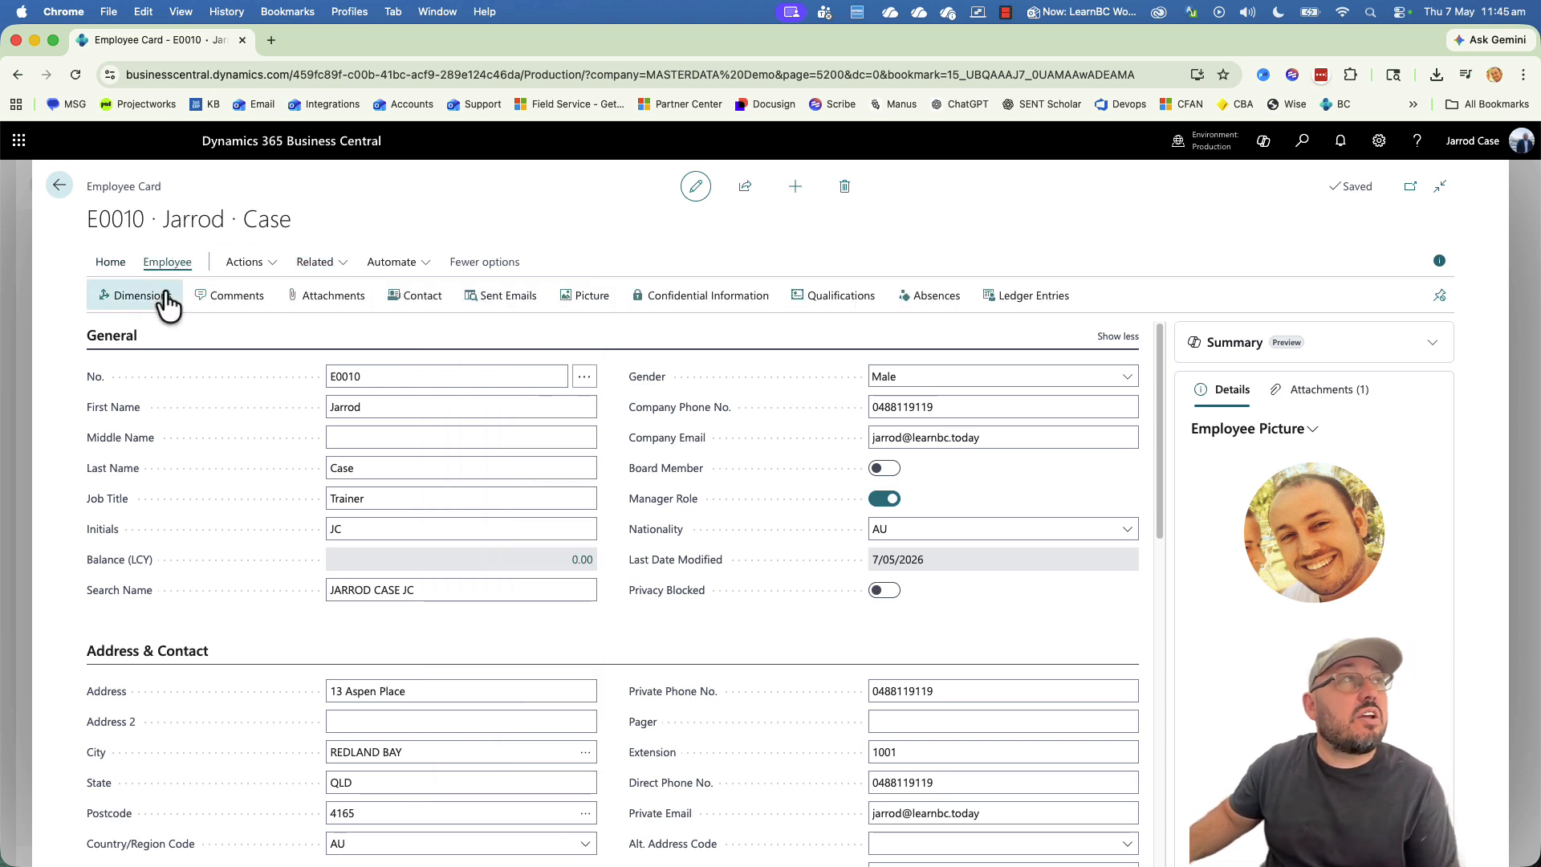
click(148, 295)
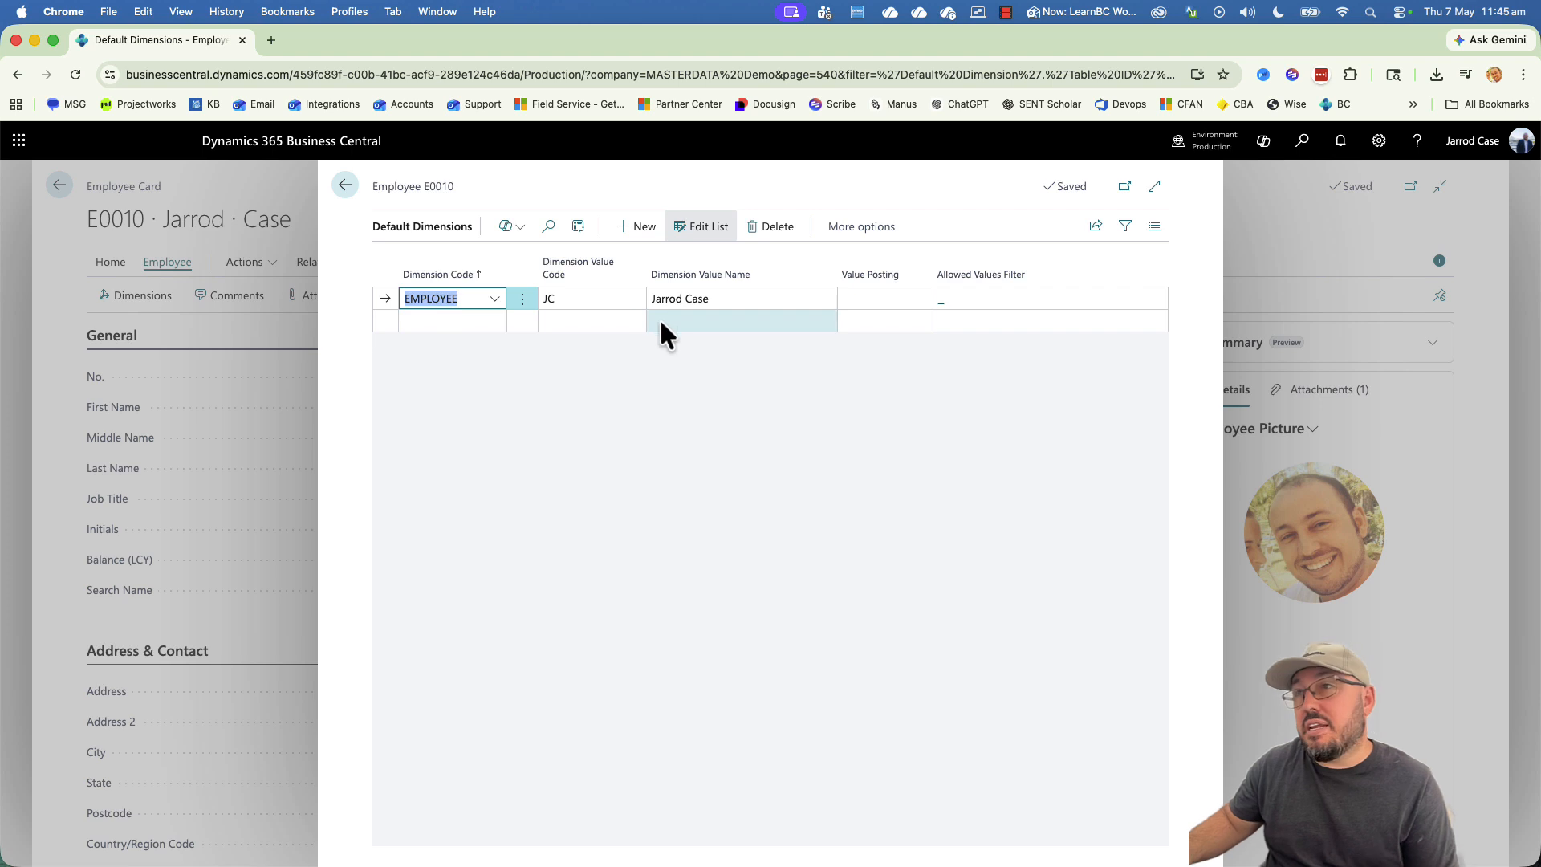
click(346, 185)
View the Employee Relatives list and its available relative codes, then close it without adding a relative.
click(314, 261)
mouse_move(357, 305)
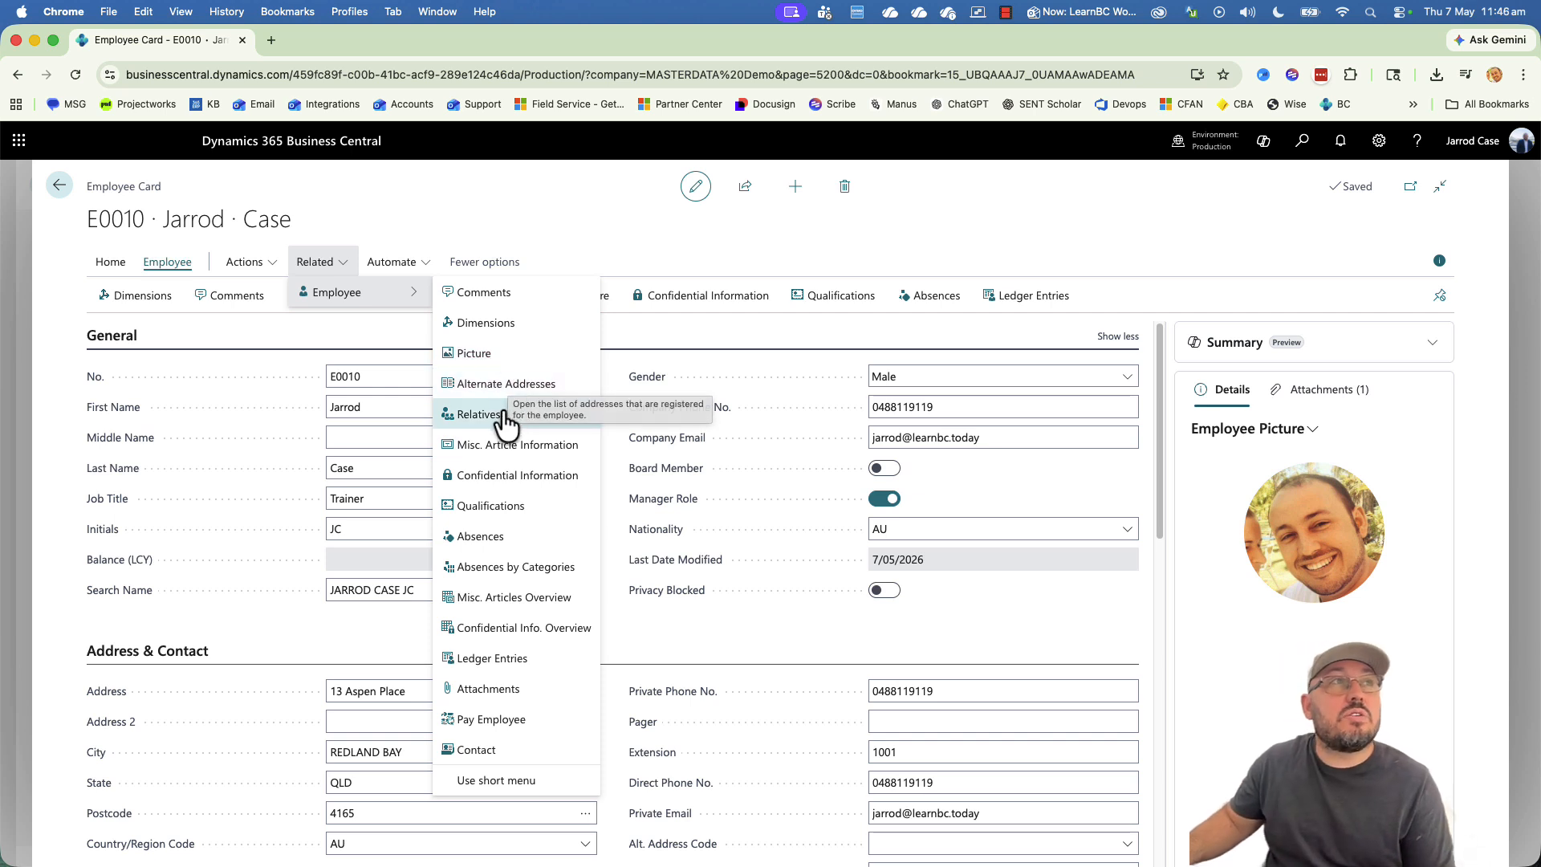
click(480, 415)
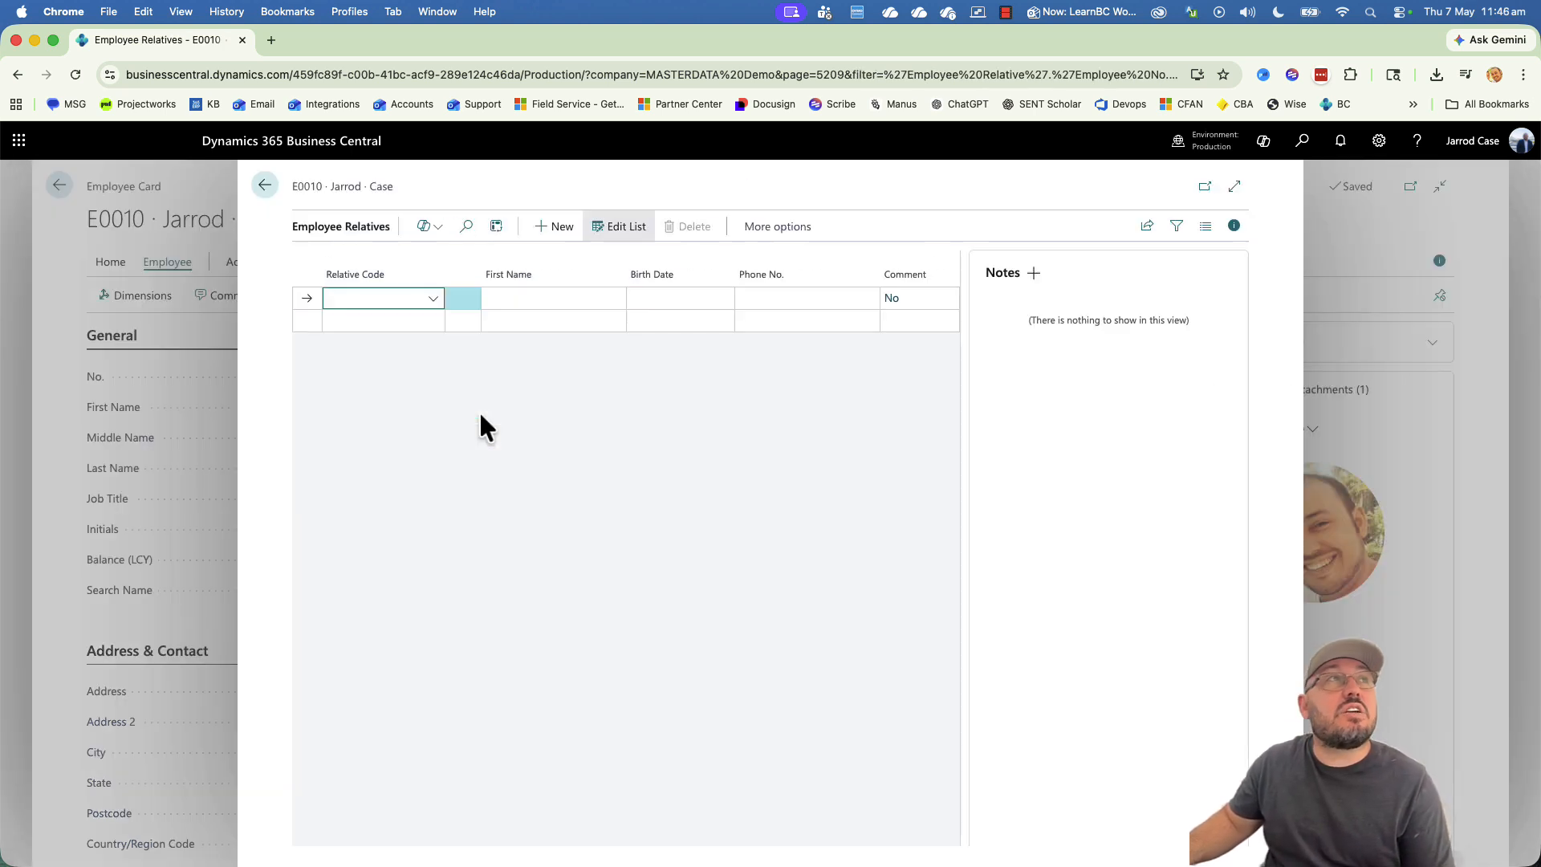
click(433, 299)
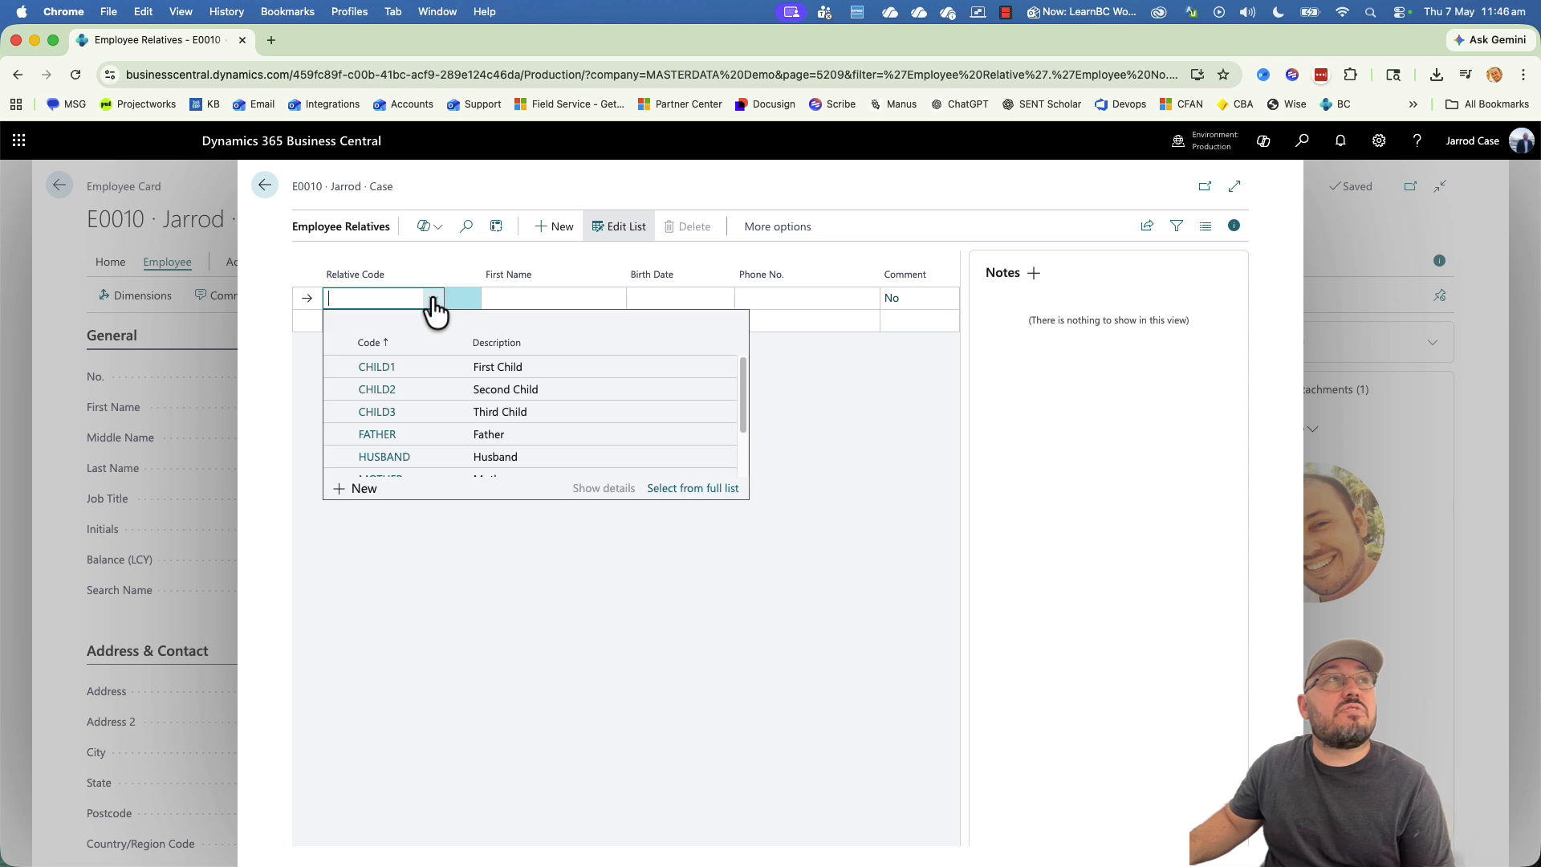
click(566, 534)
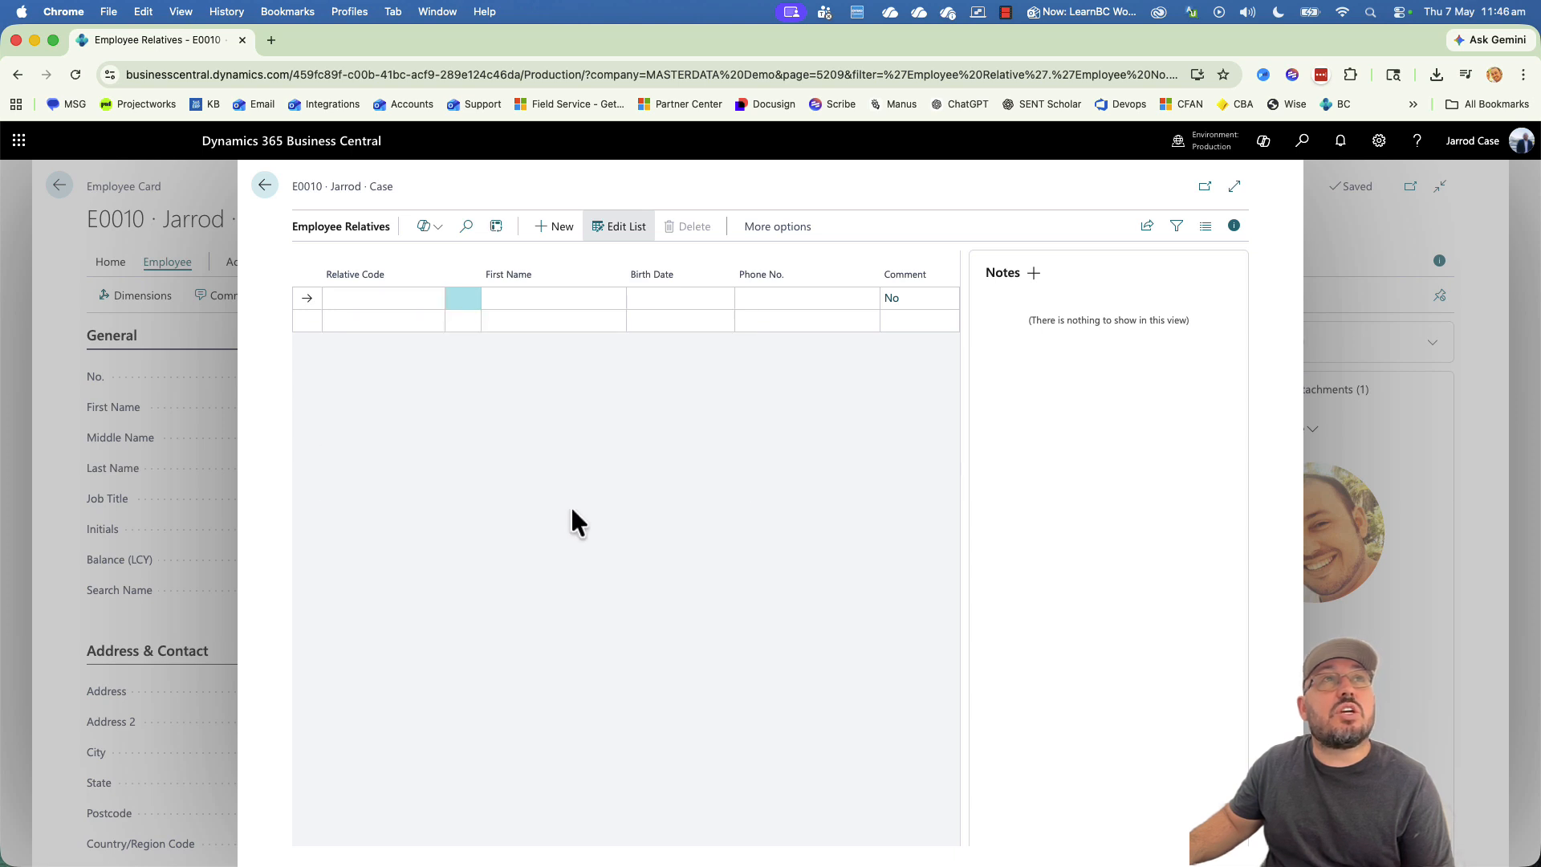
click(267, 183)
View the employee's Misc. Article Information list and its available article codes, then close it without adding an article.
click(329, 272)
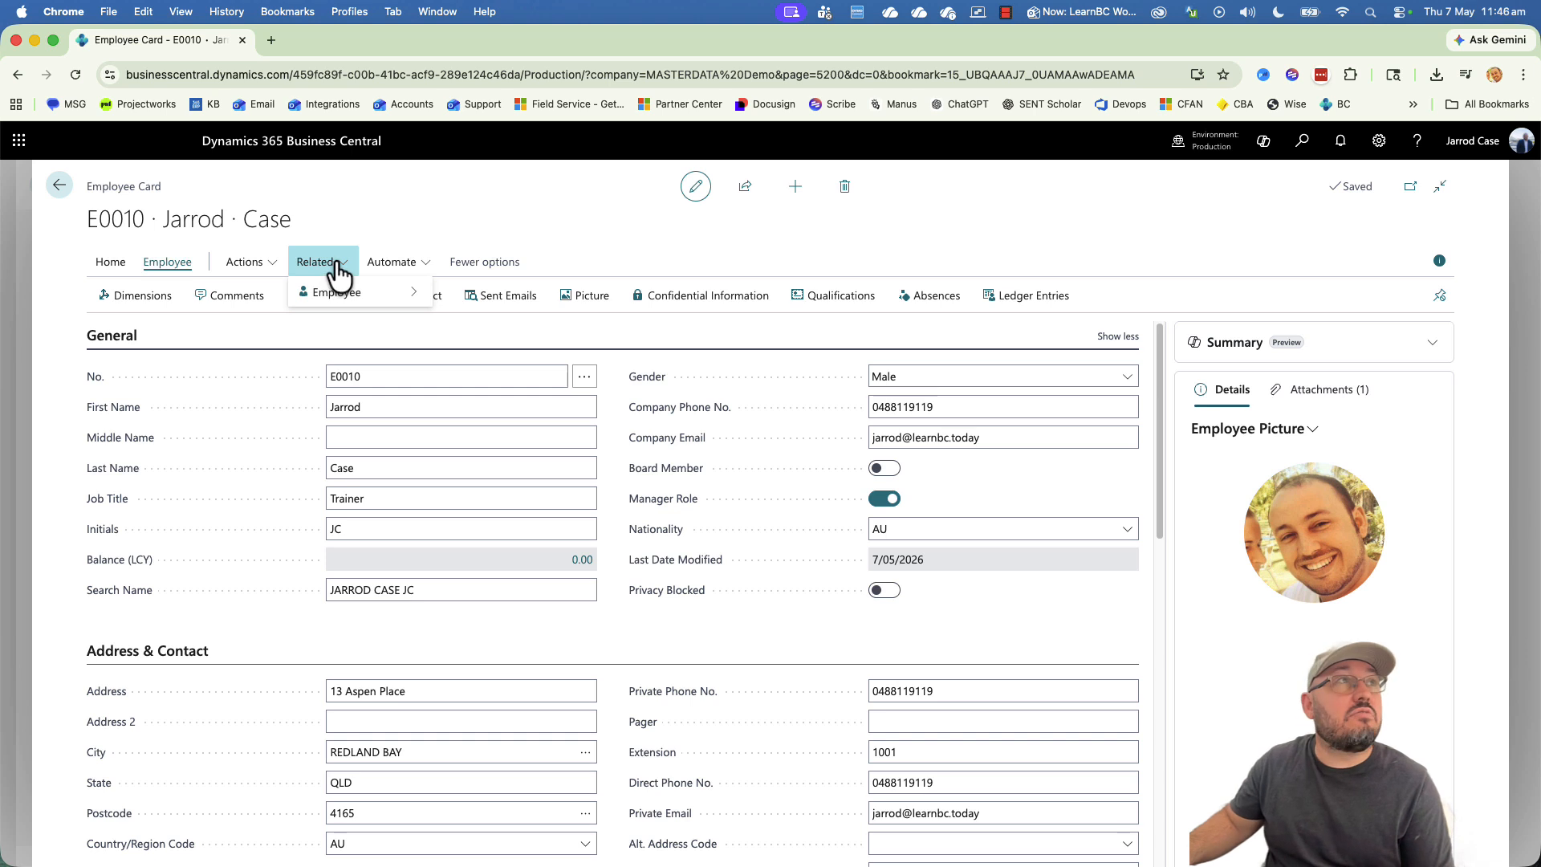
mouse_move(358, 294)
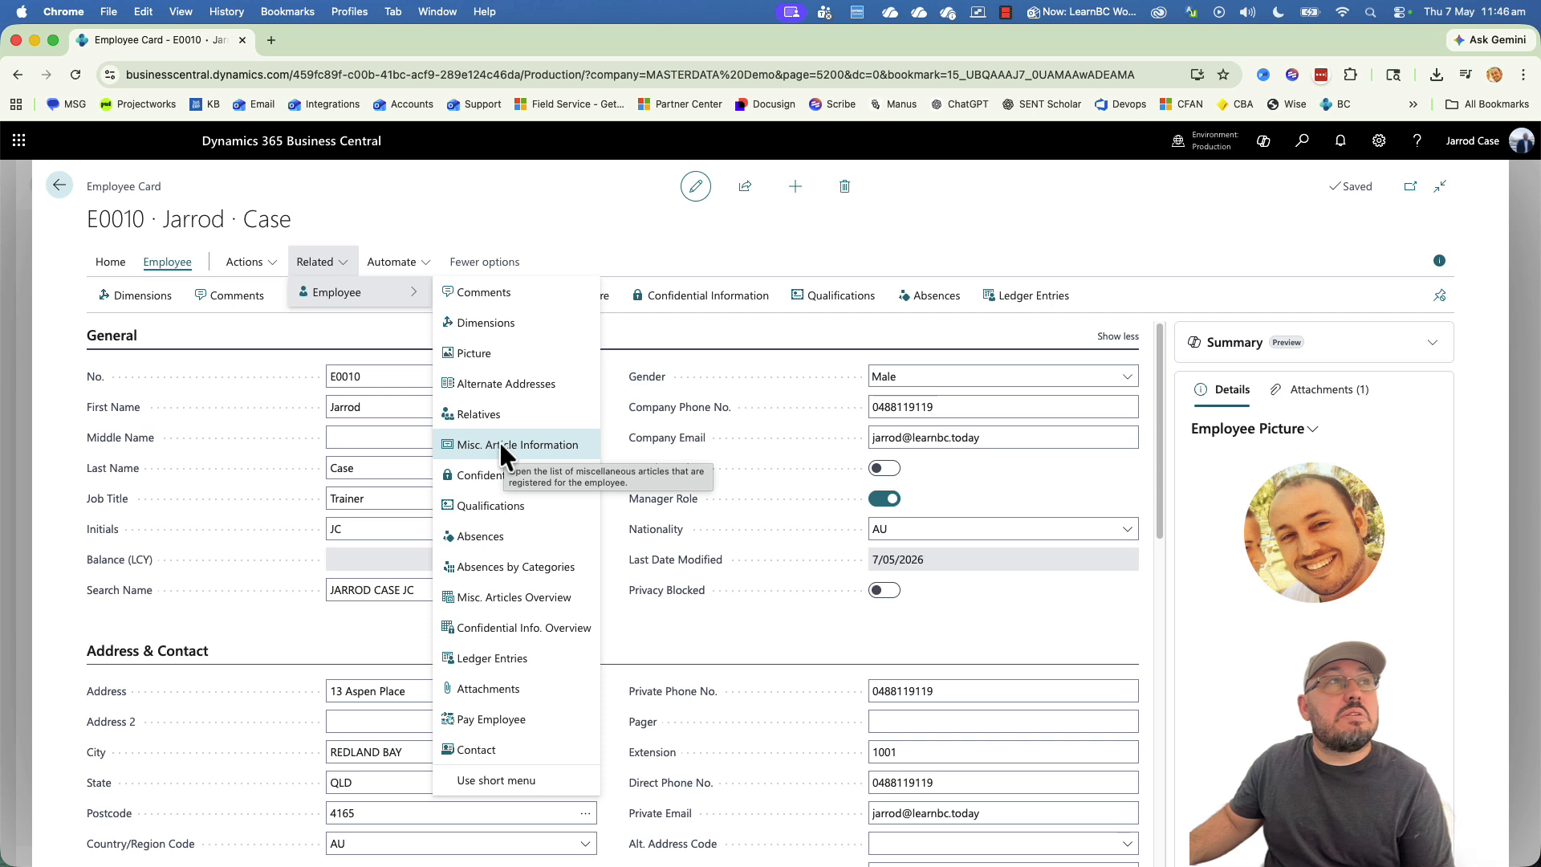
click(520, 446)
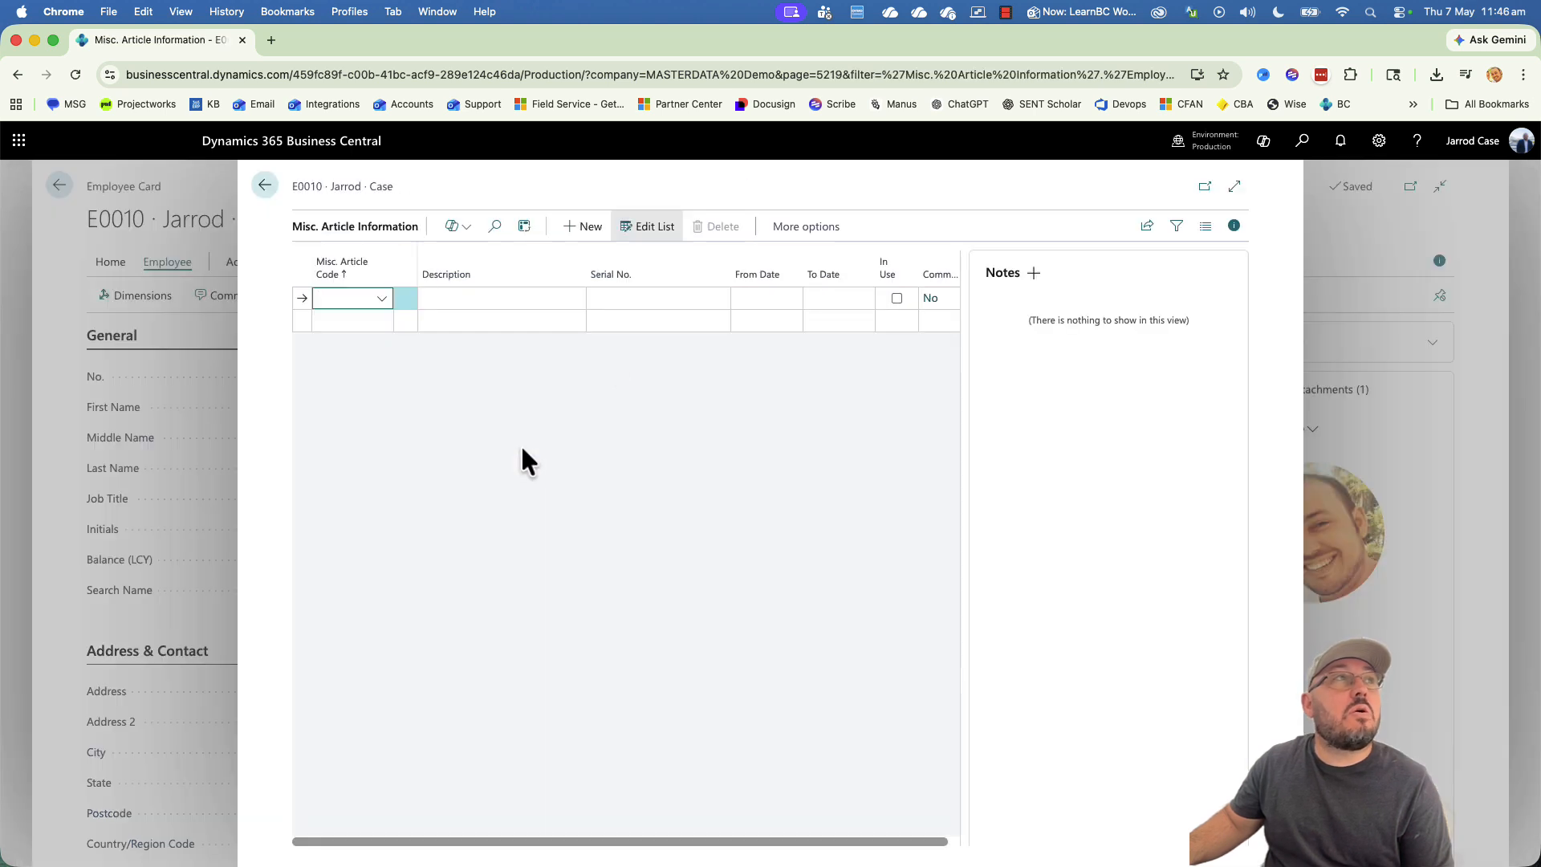
click(381, 299)
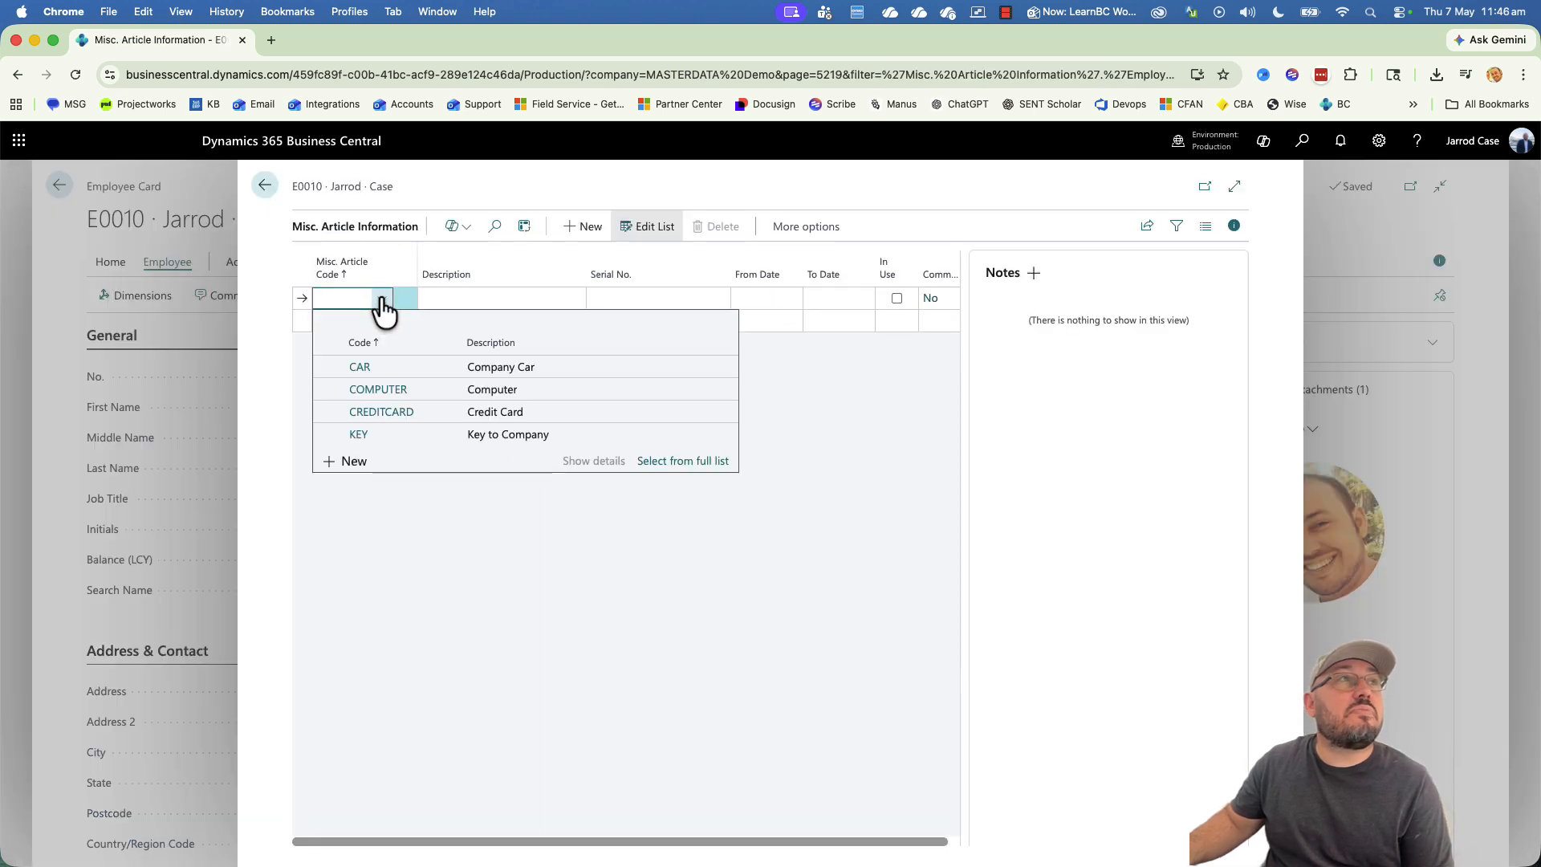
click(760, 350)
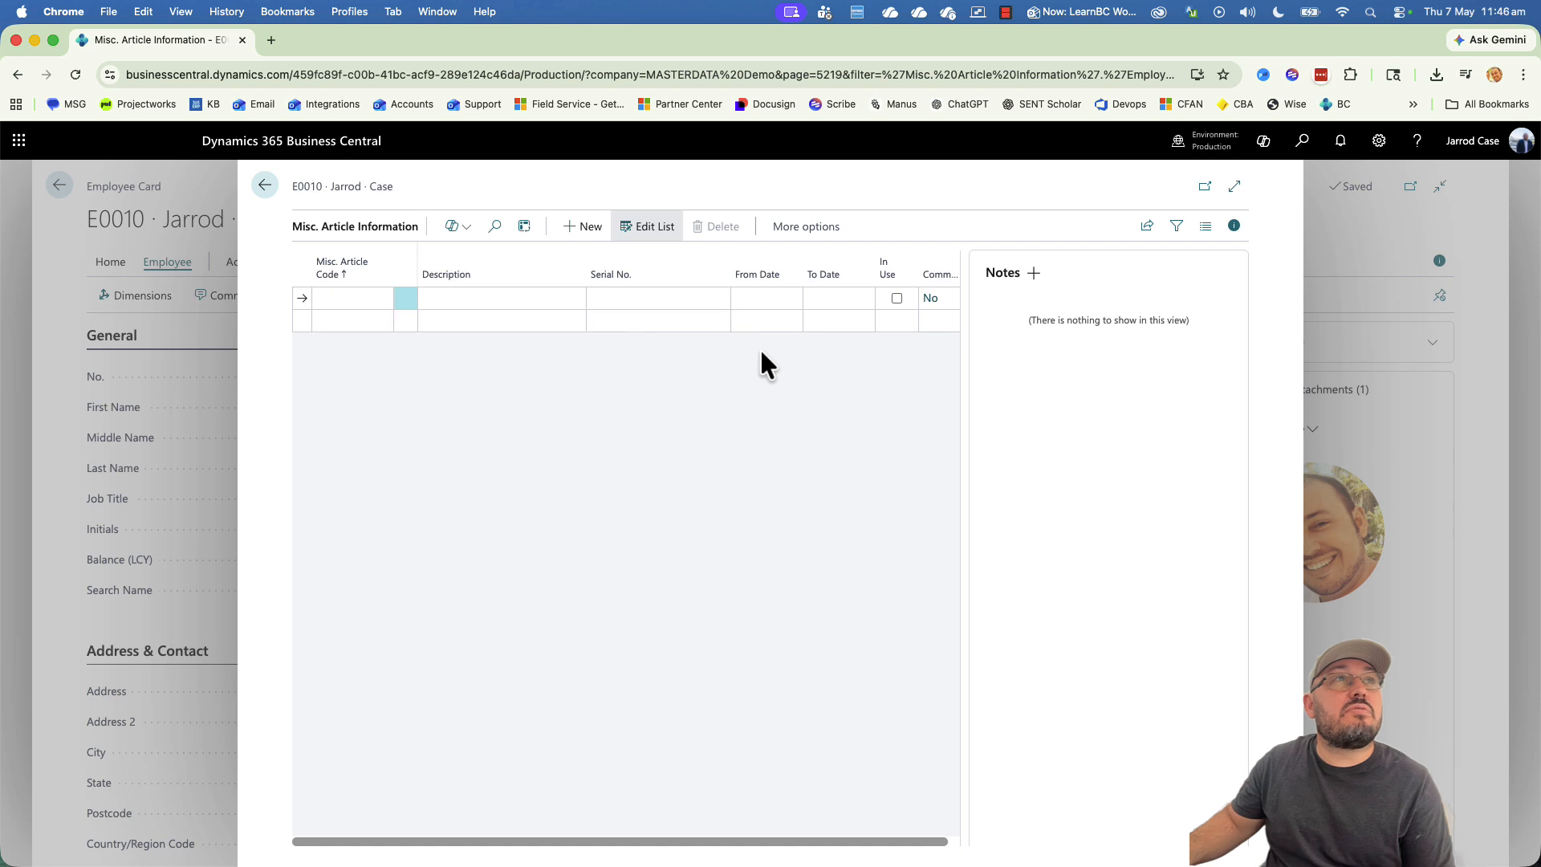
click(267, 187)
View the employee's Confidential Information list and its available confidential codes, then close it without adding an entry.
click(315, 262)
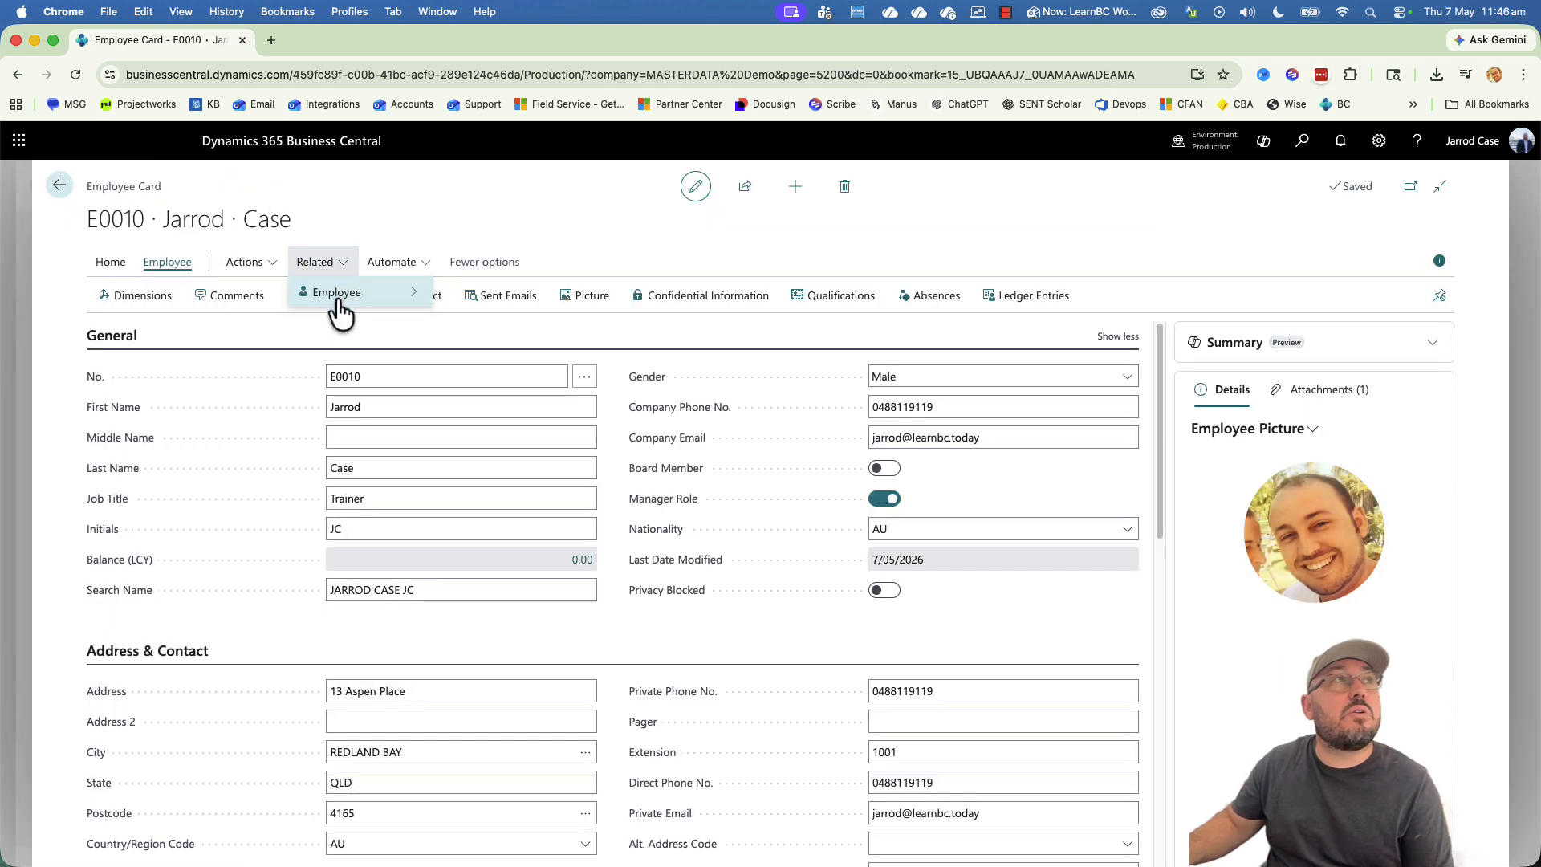
mouse_move(341, 292)
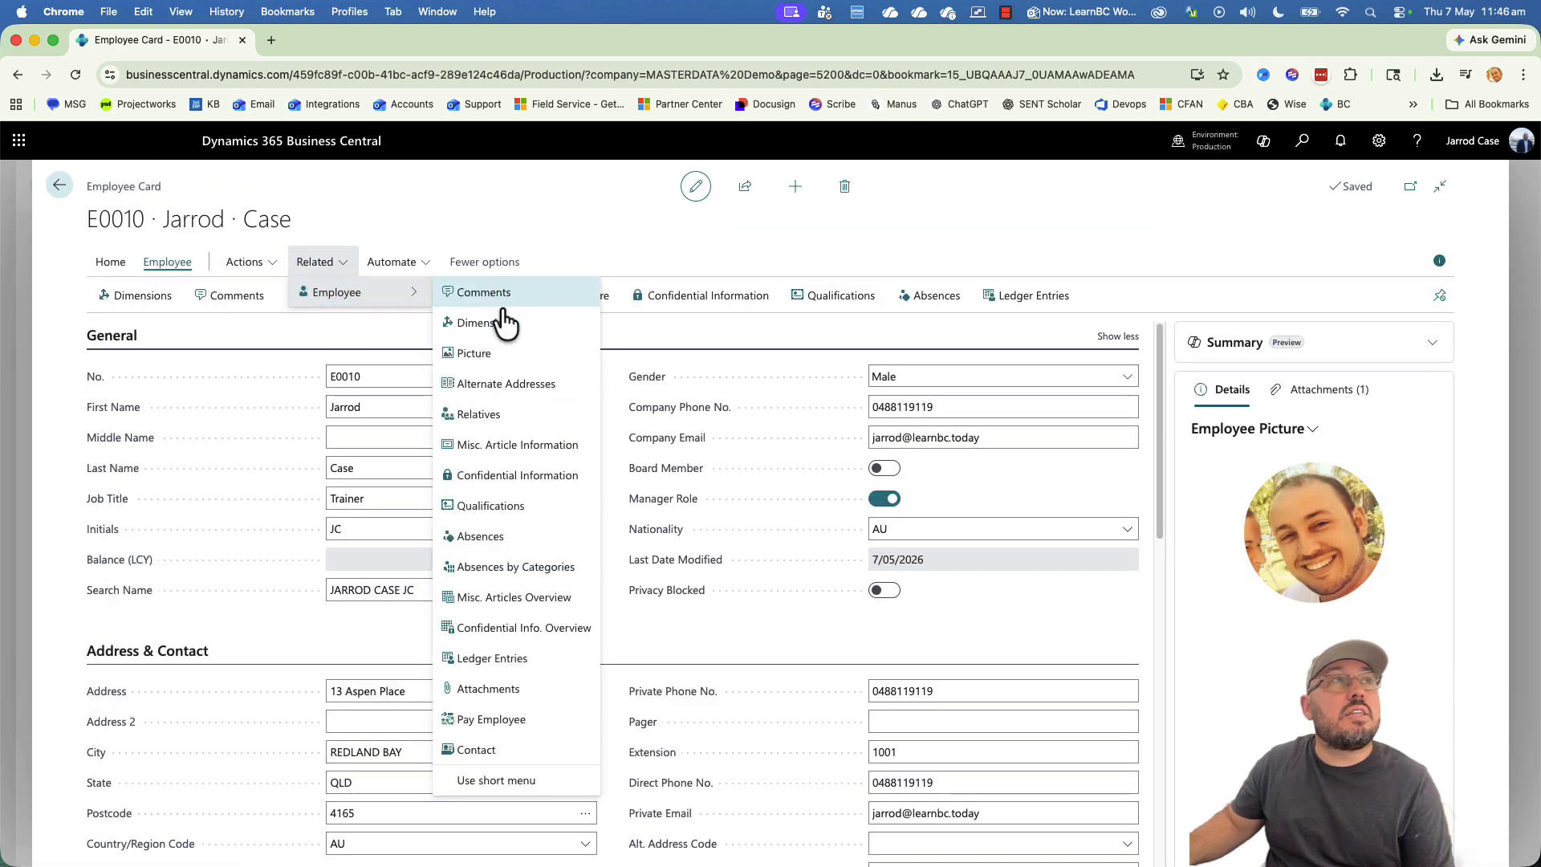
click(515, 480)
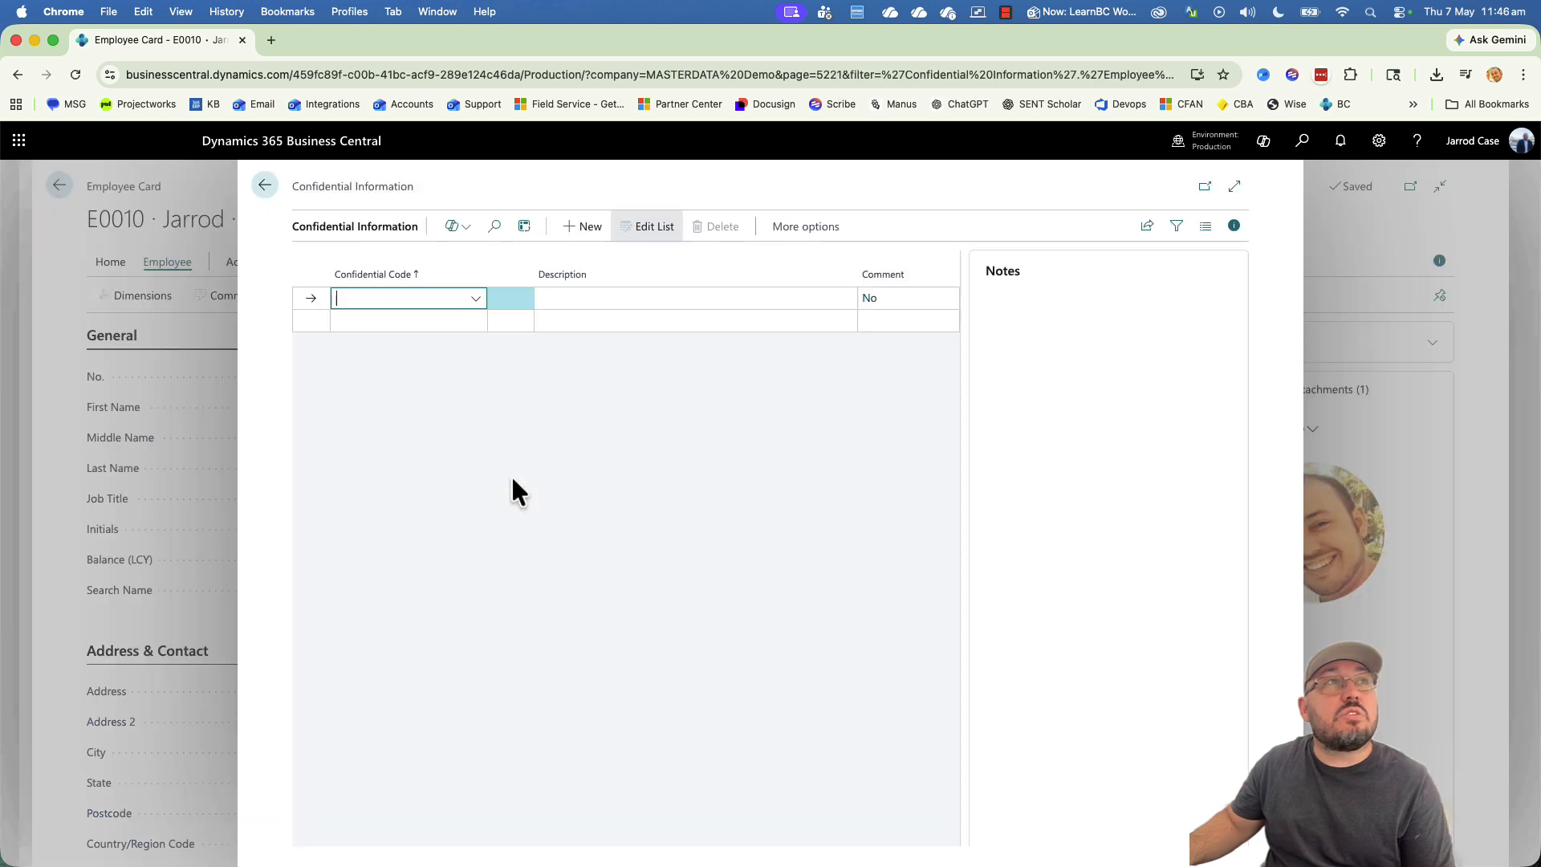
click(477, 302)
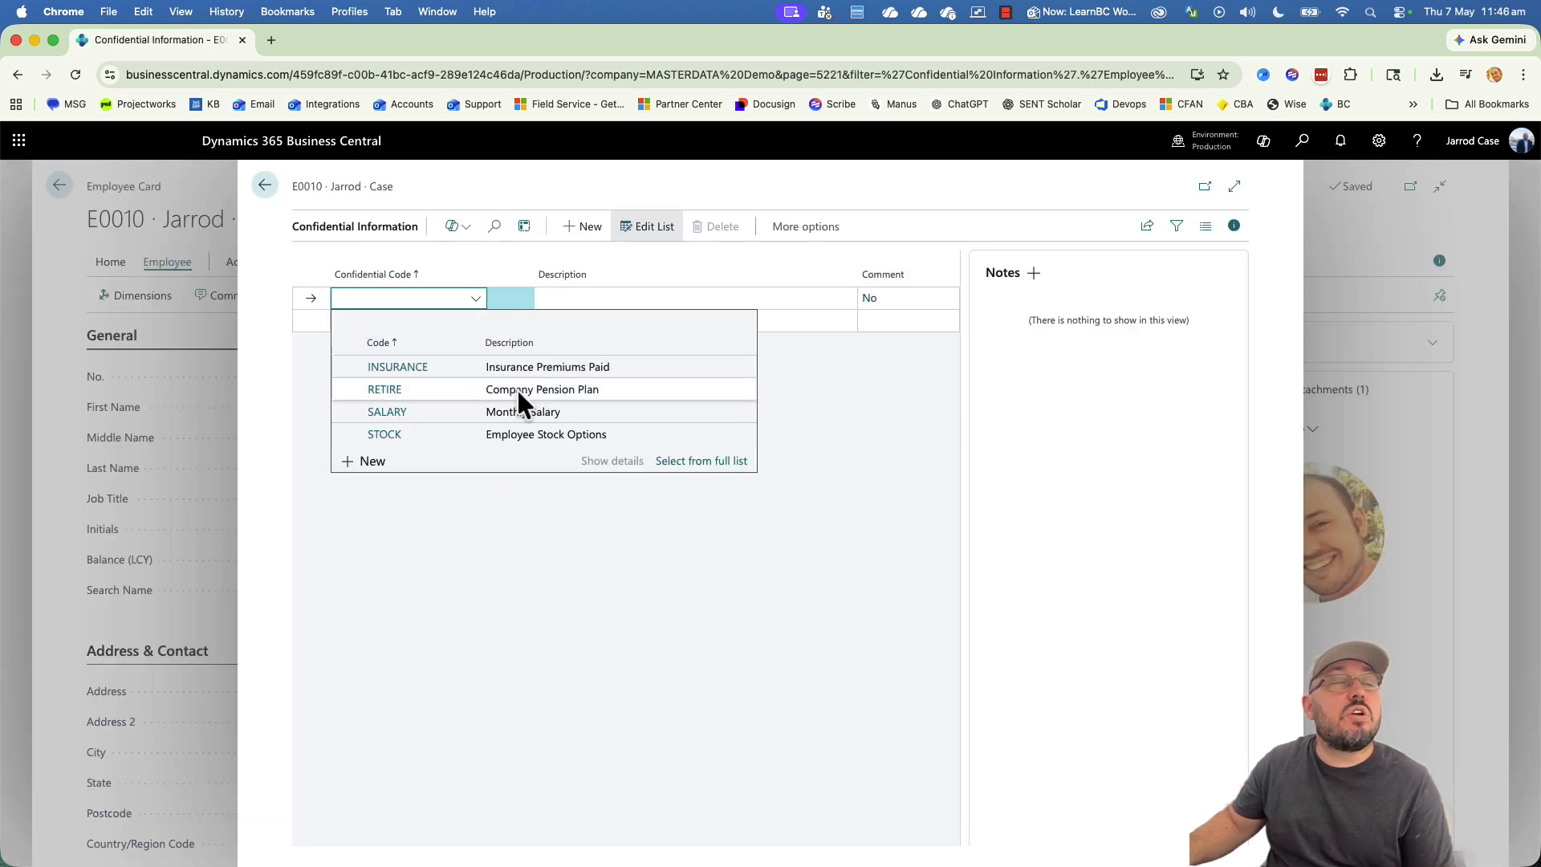
click(710, 338)
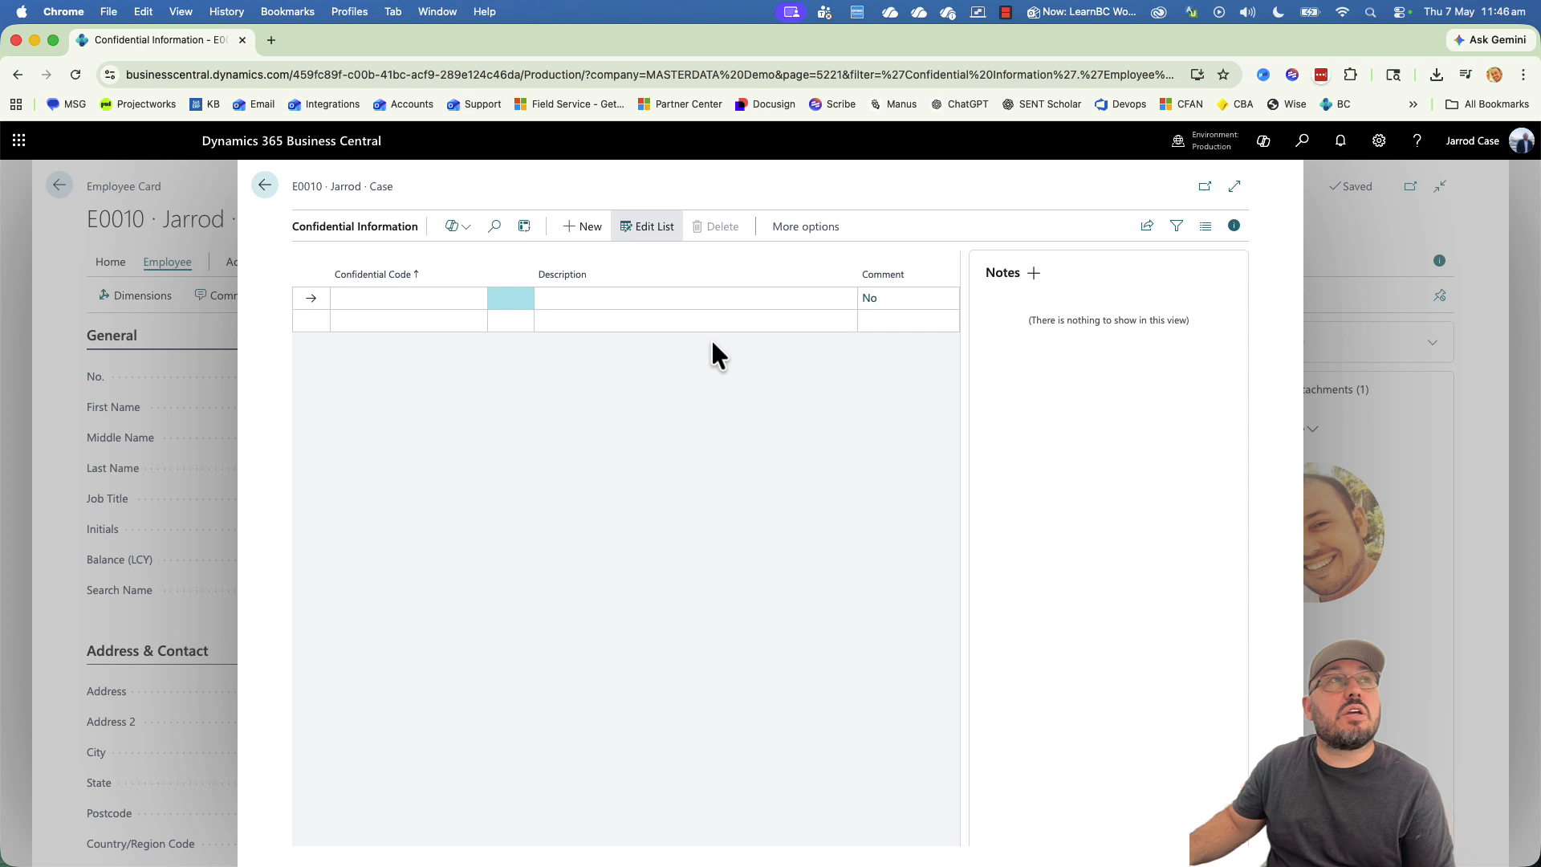
click(649, 302)
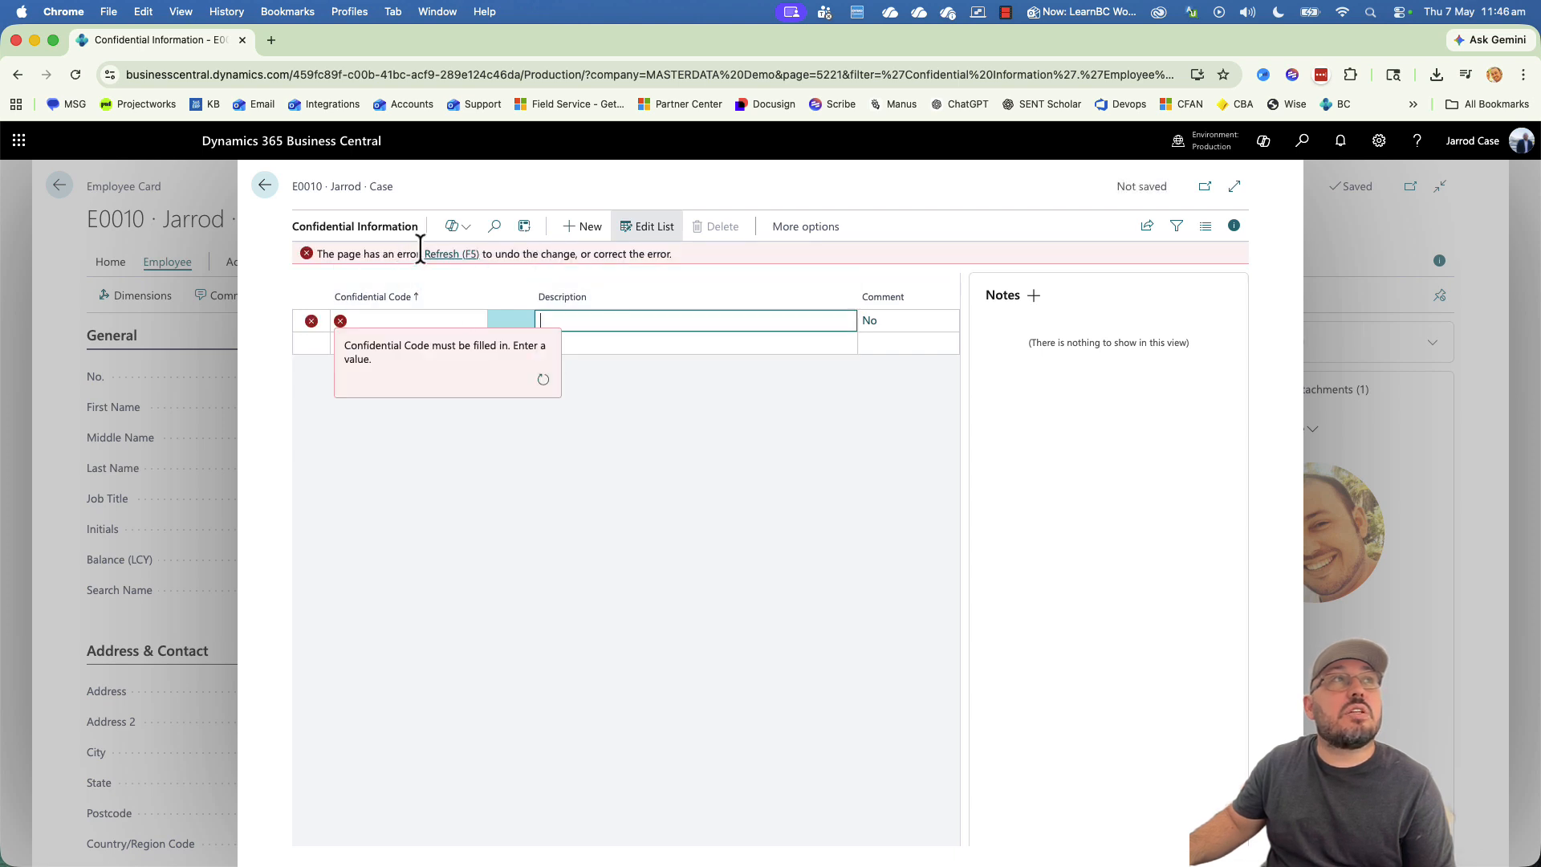
click(265, 186)
click(315, 263)
mouse_move(334, 293)
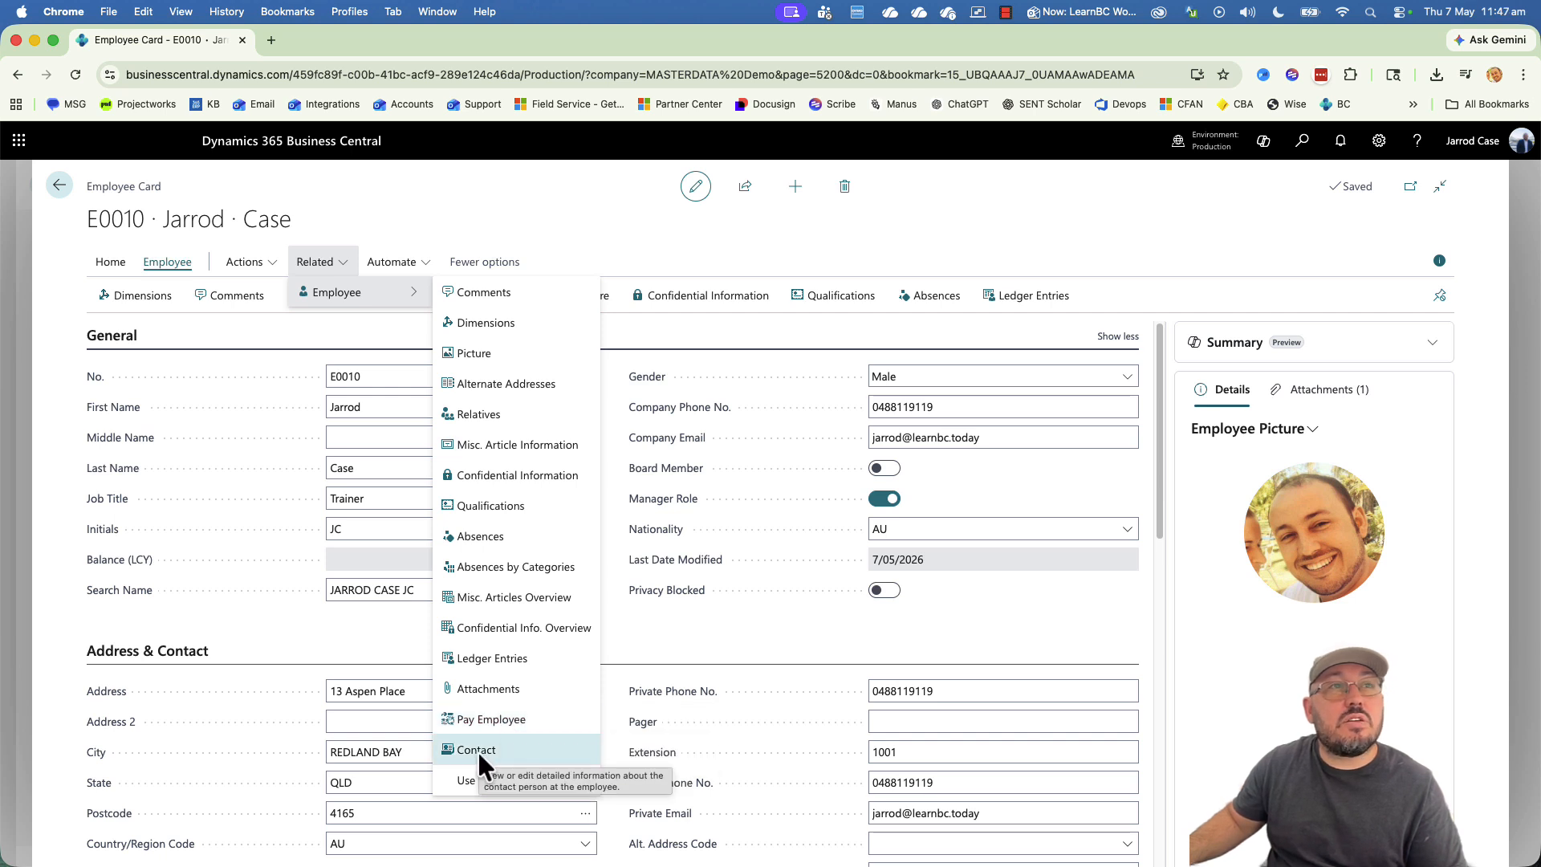
click(675, 635)
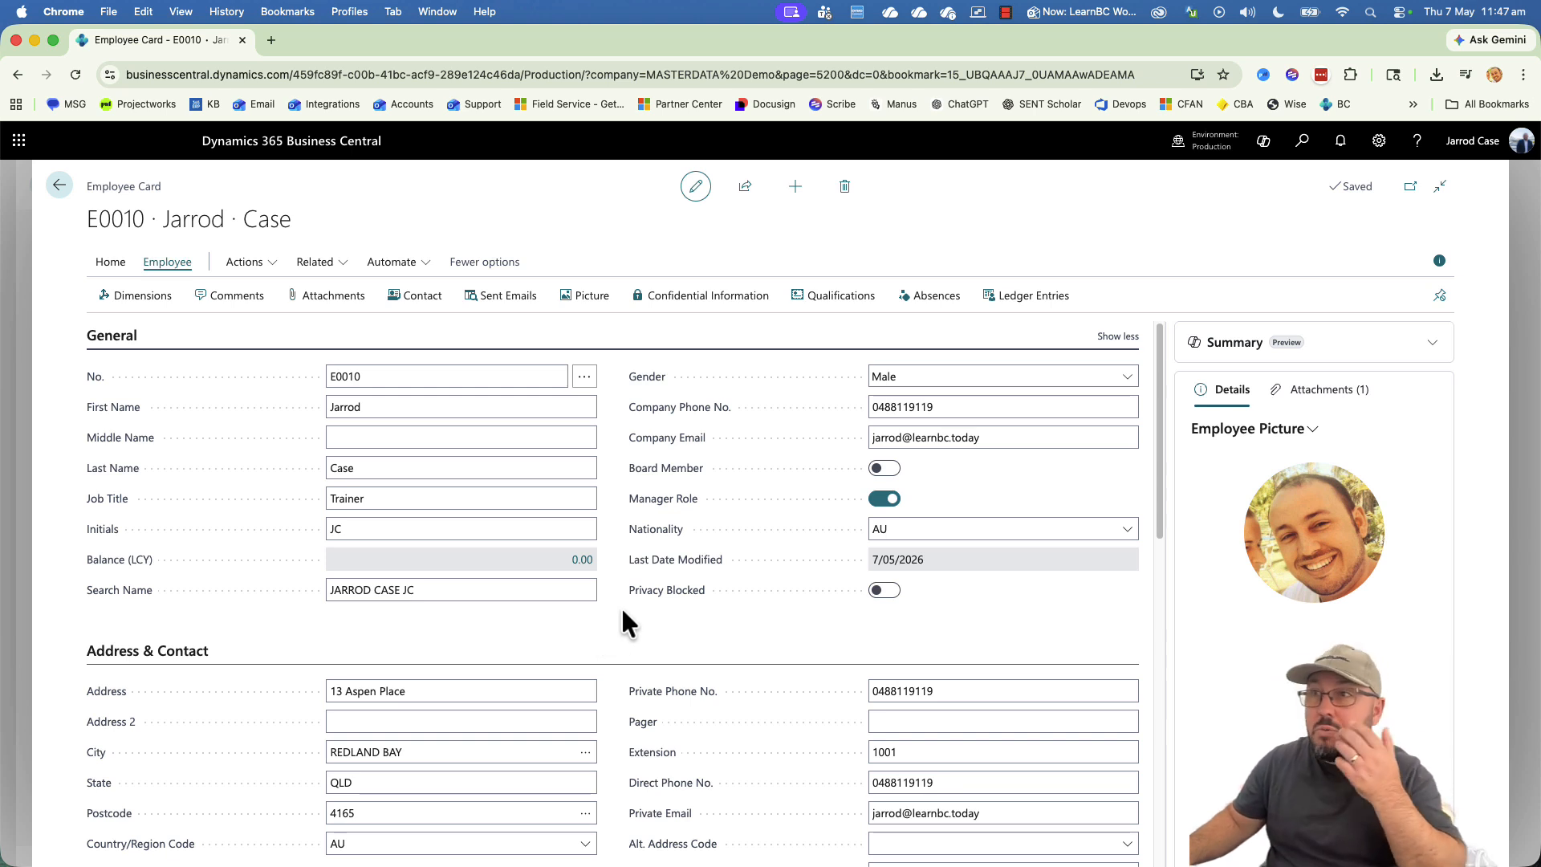
Search for "conf pack" to reach Configuration Packages and open the JC EMPLOYEE package.
click(1301, 143)
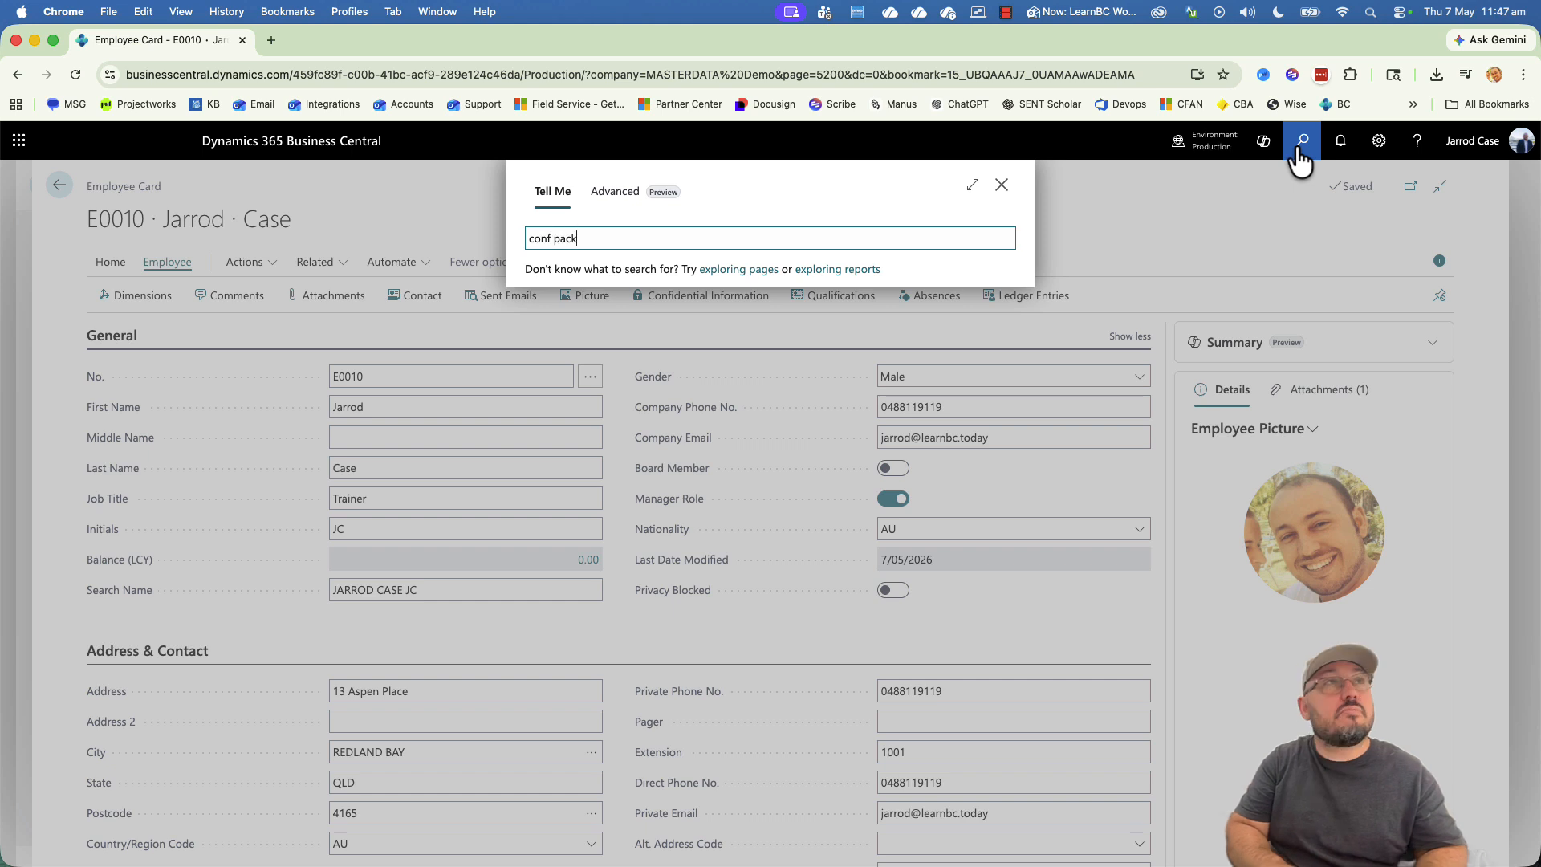
click(664, 311)
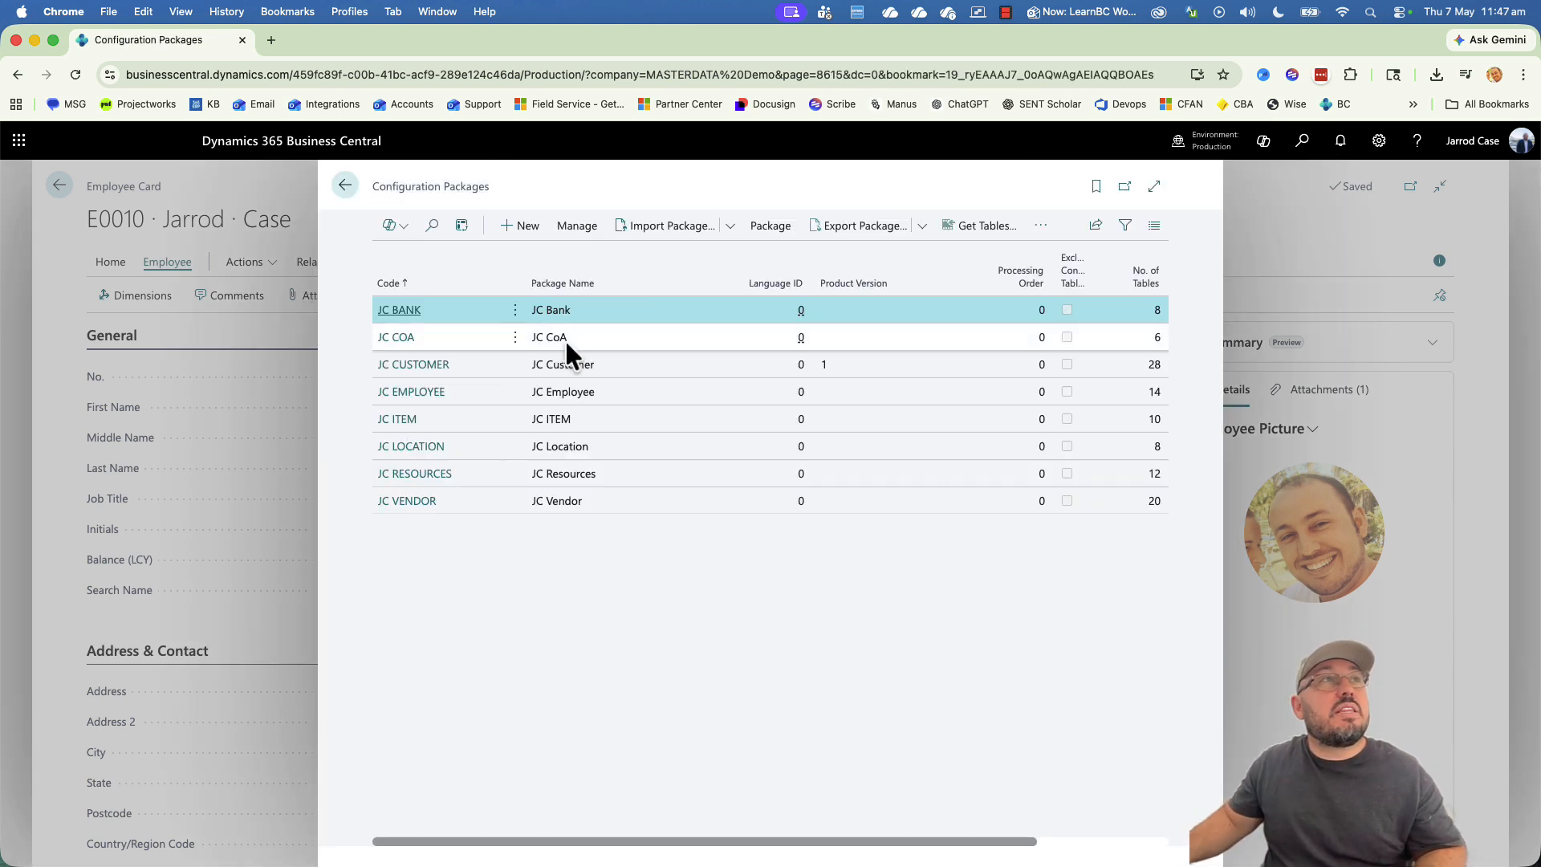
click(412, 396)
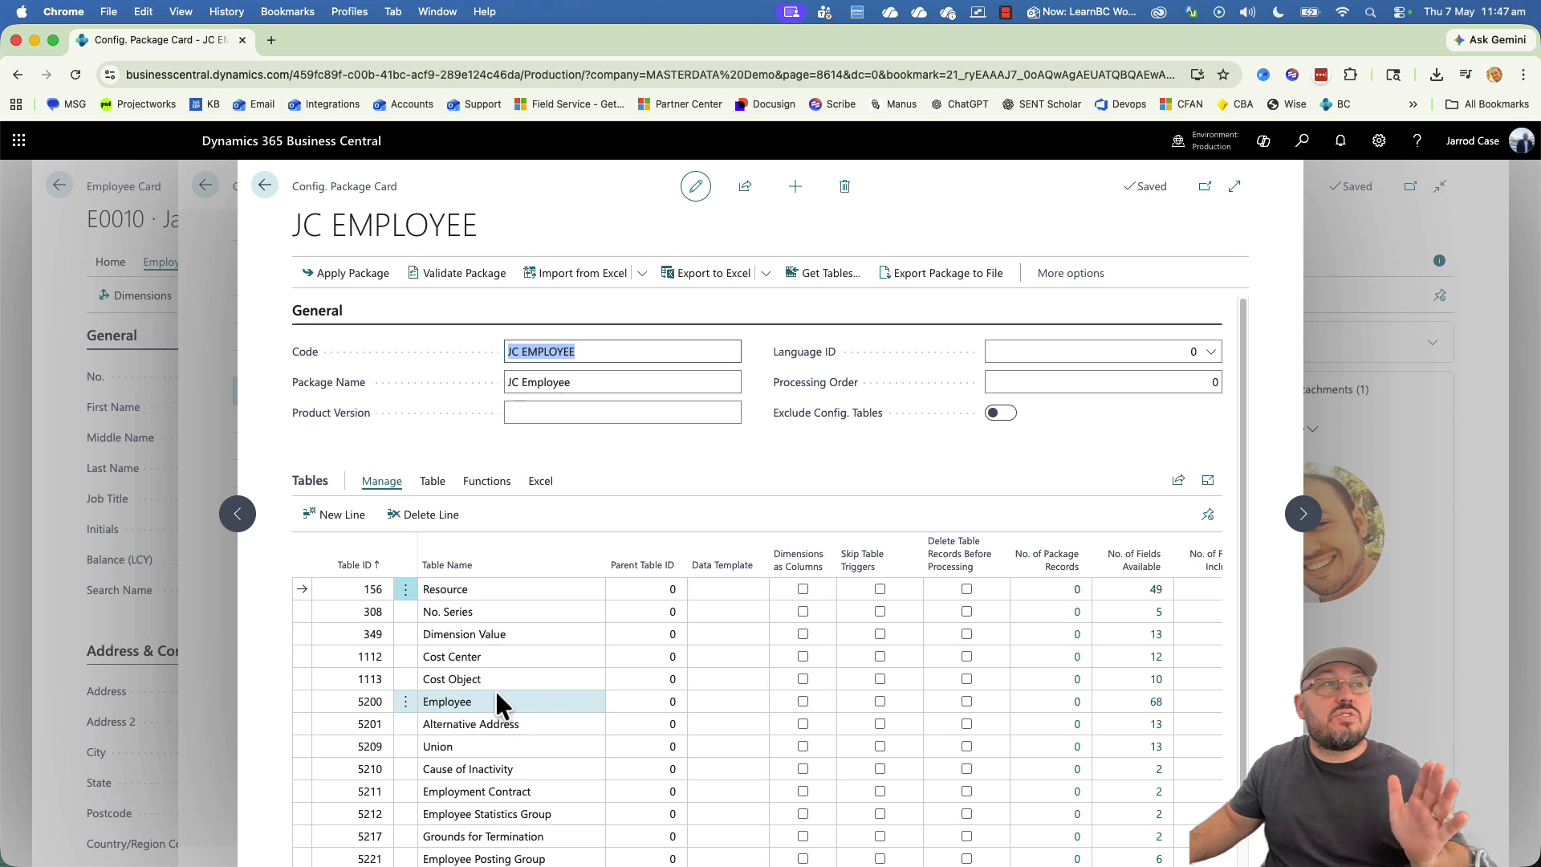
Select table 5200 Employee in the package, show the table functions and examine the list of included tables.
click(358, 701)
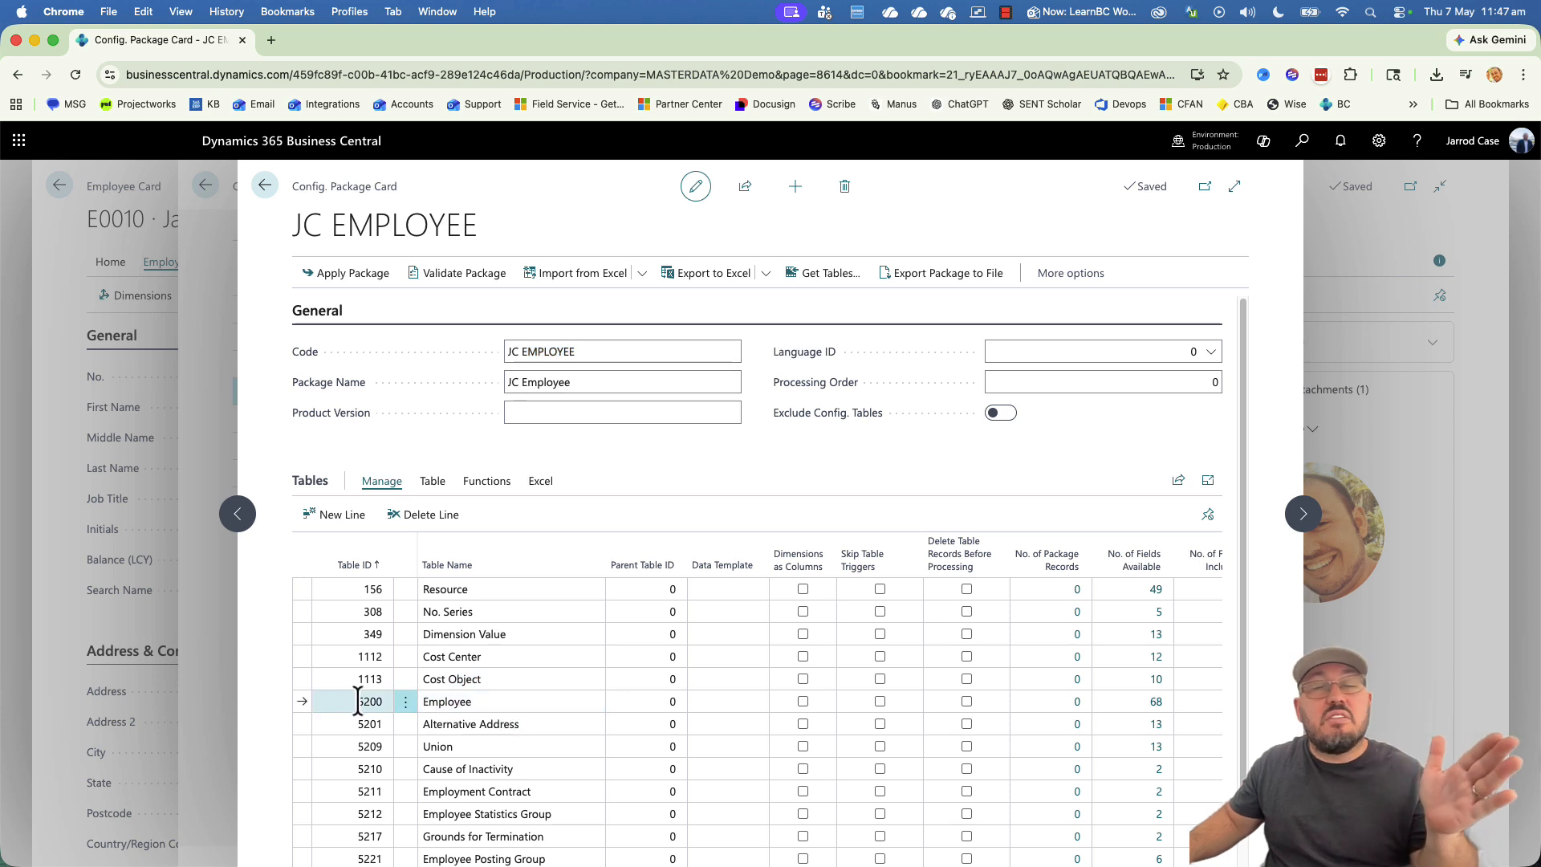
click(486, 481)
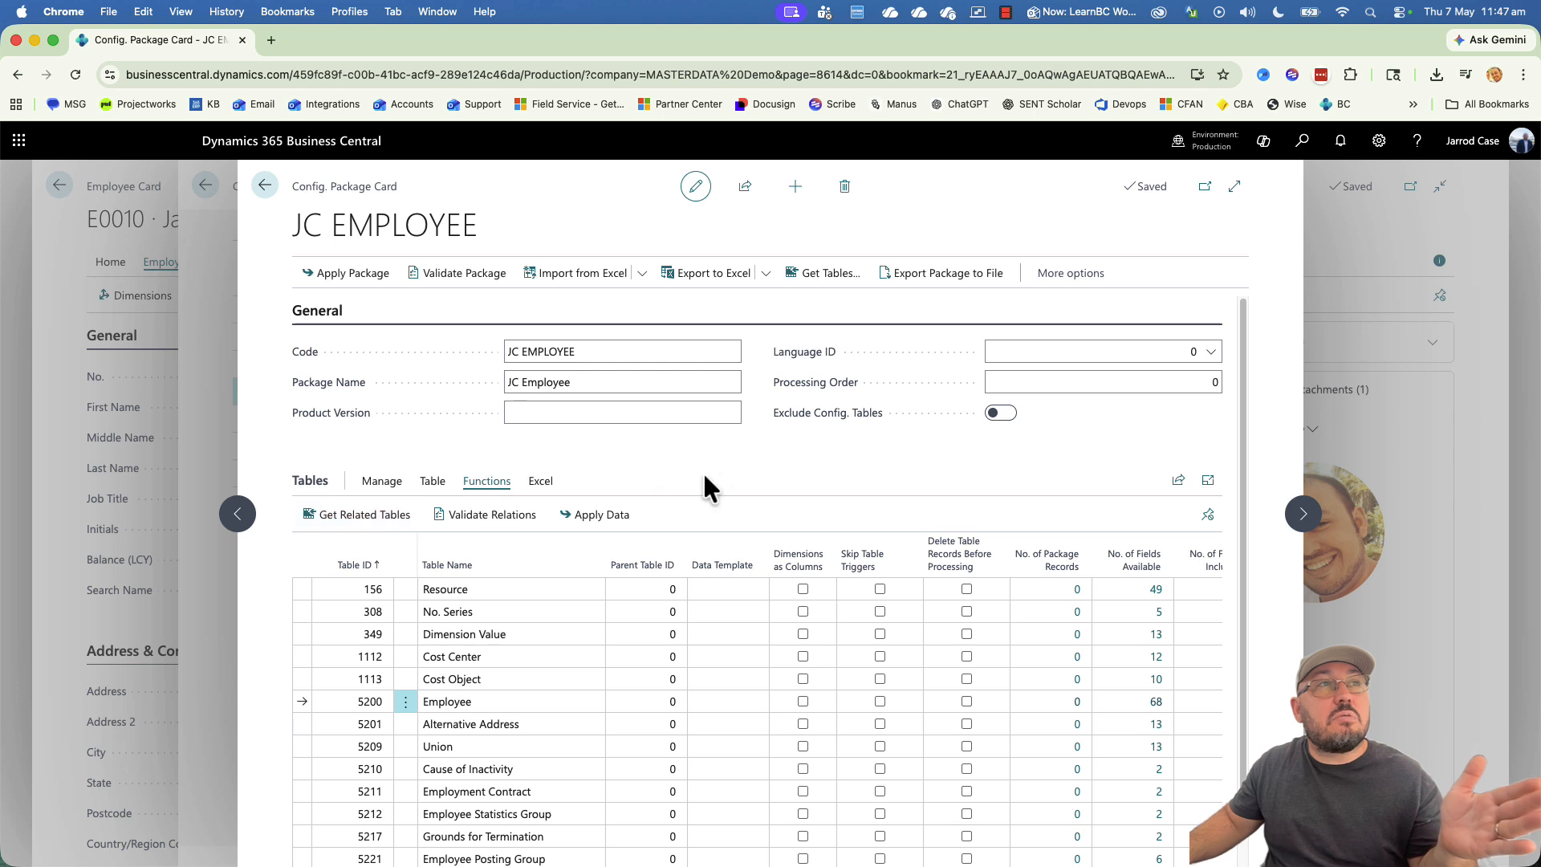
scroll(891, 481, down, 1)
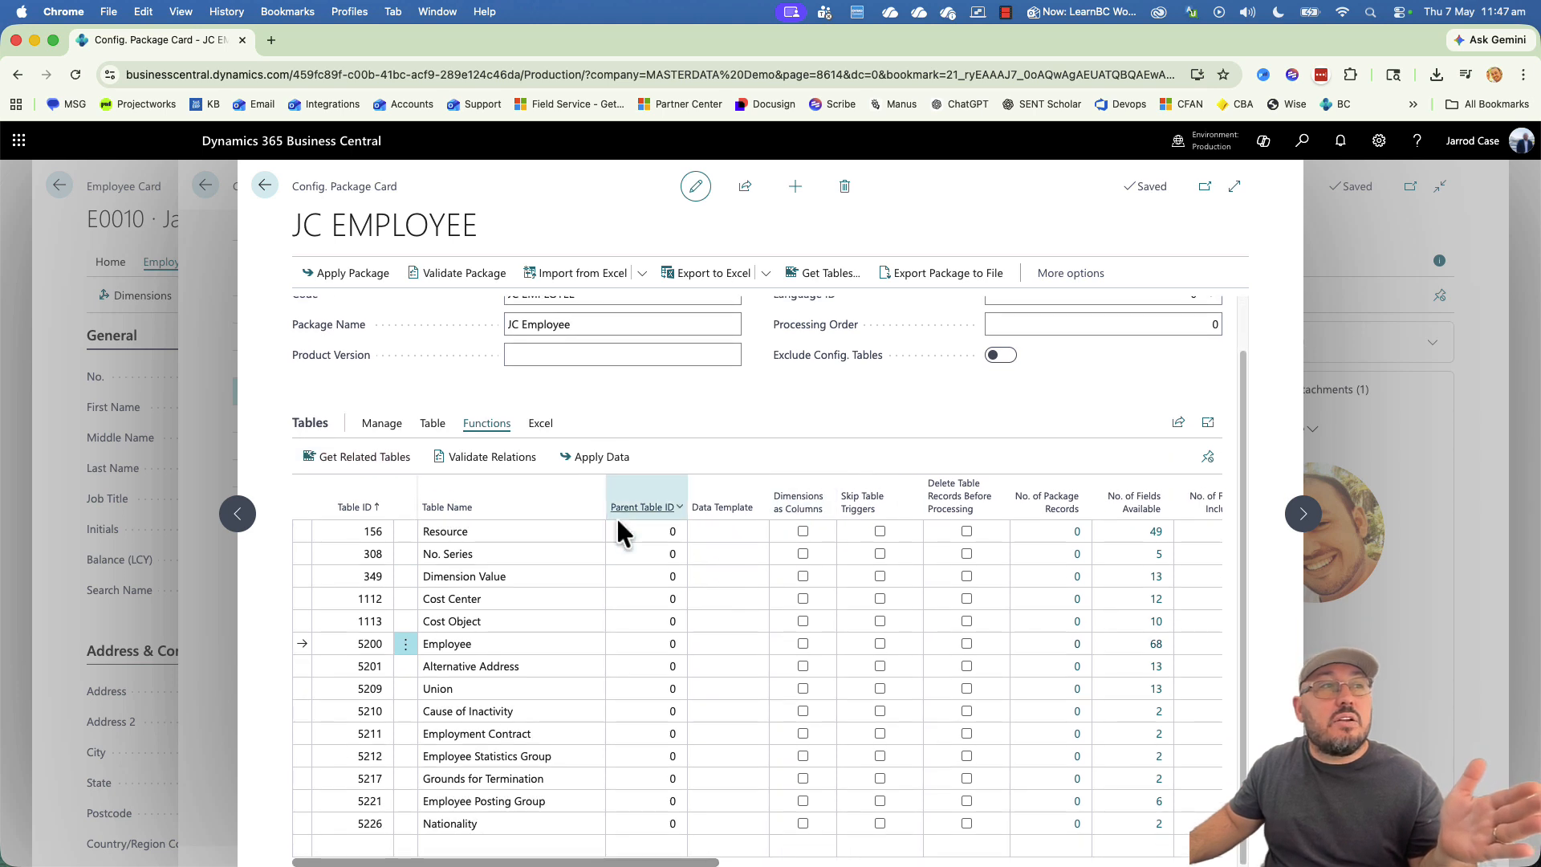
drag(650, 862, 498, 861)
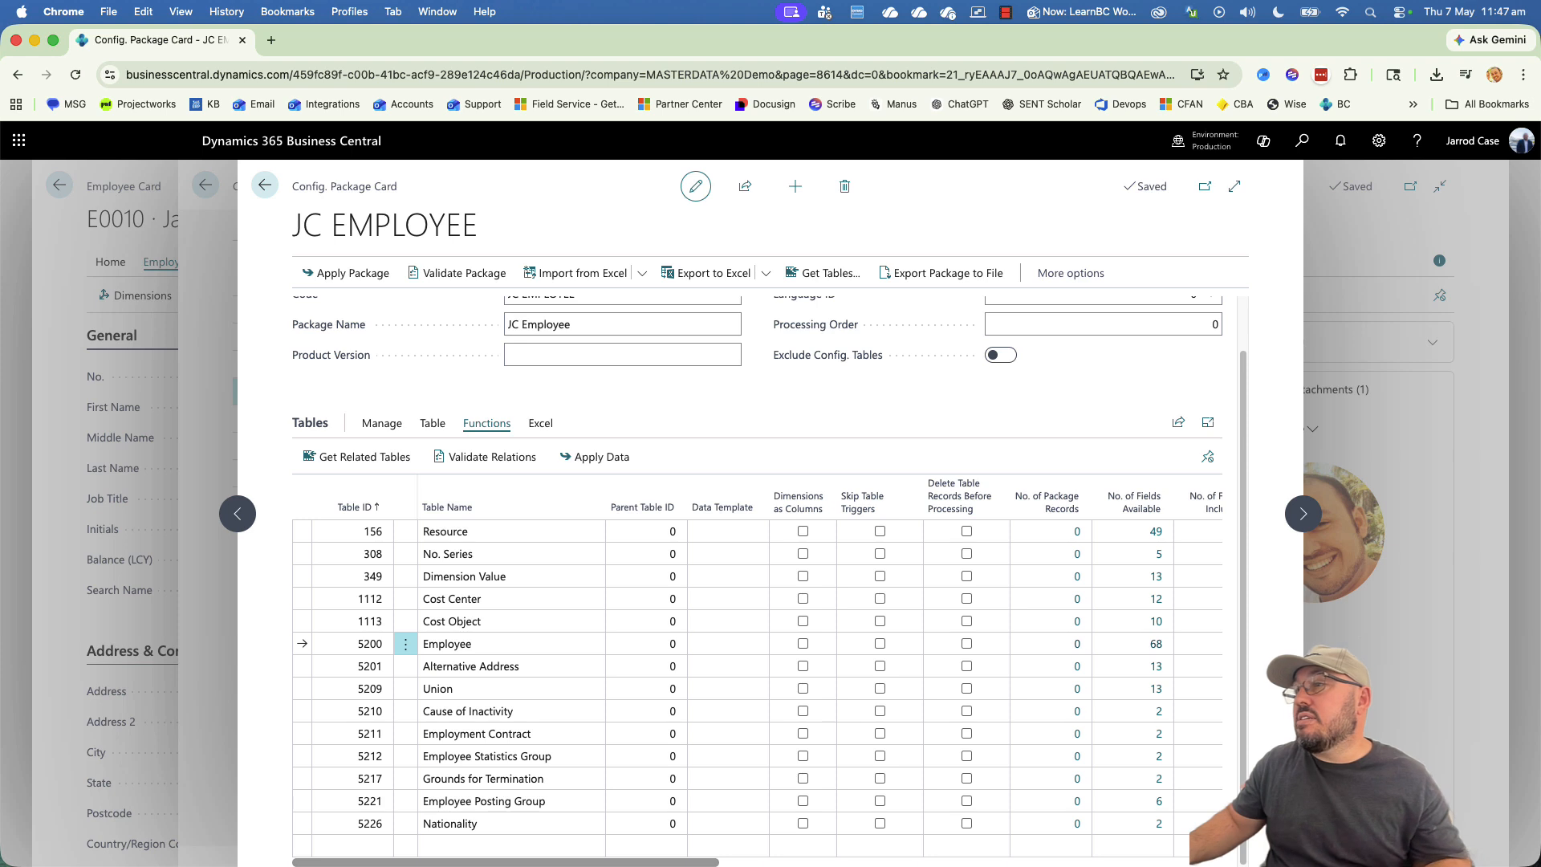
Switch to the package's Excel workbook and examine the column headers on the 5200 Employee sheet.
key(super+Tab)
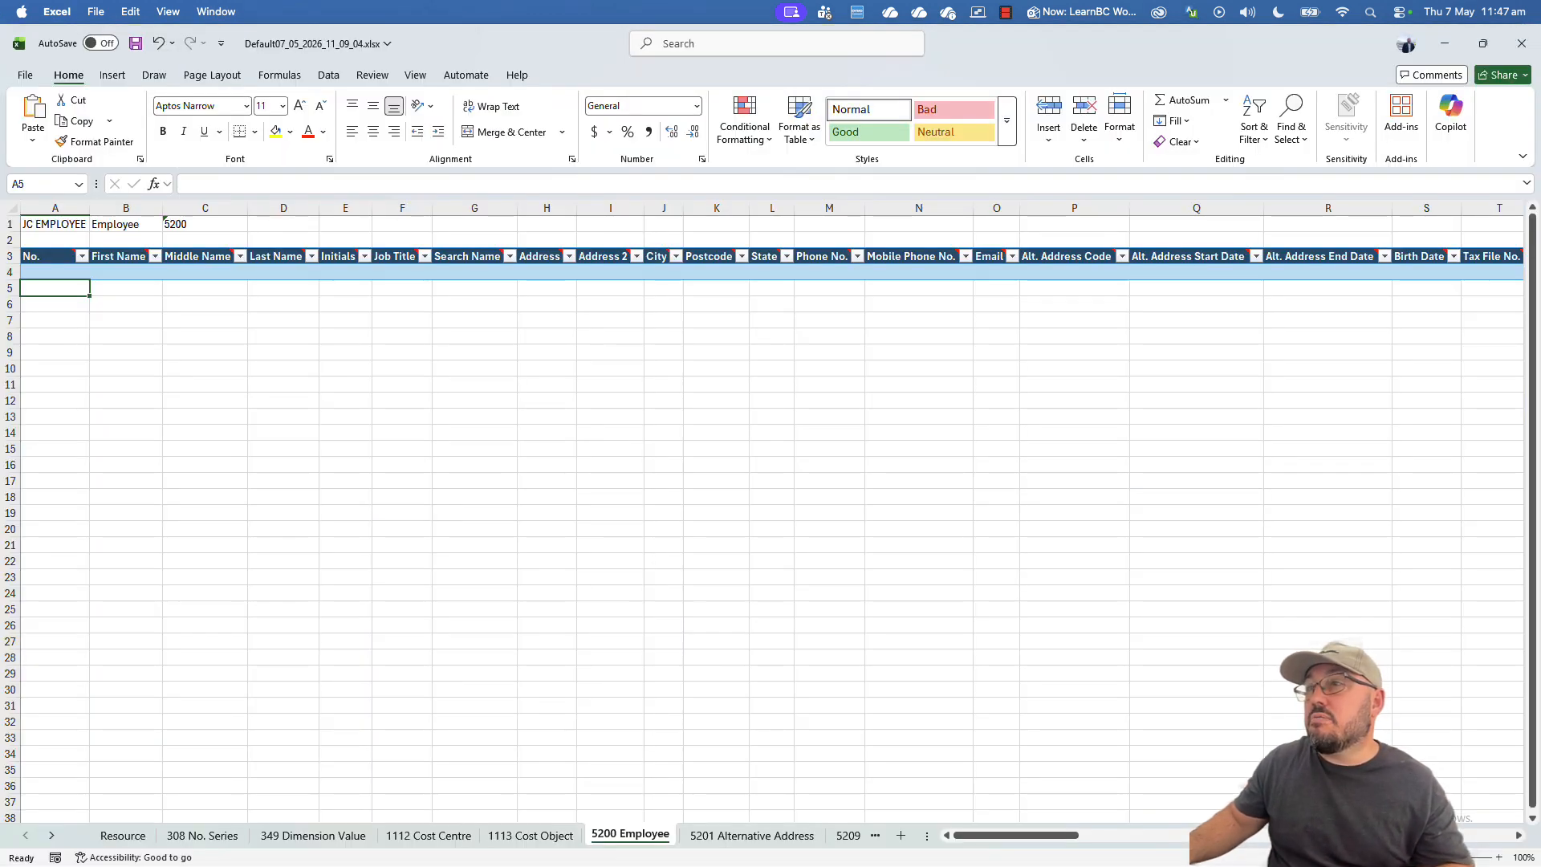
click(917, 528)
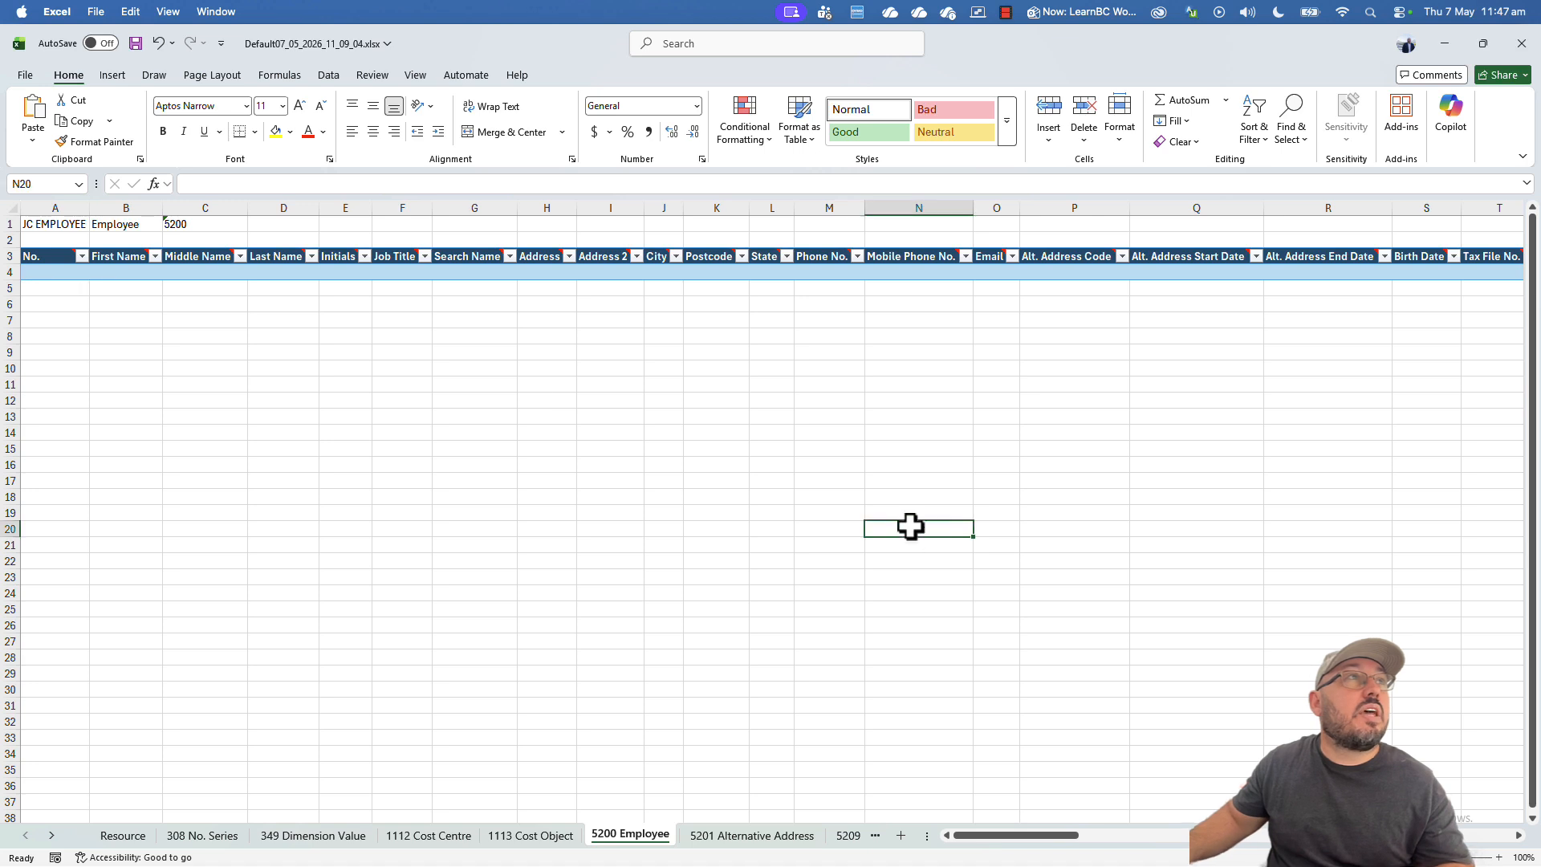
click(294, 338)
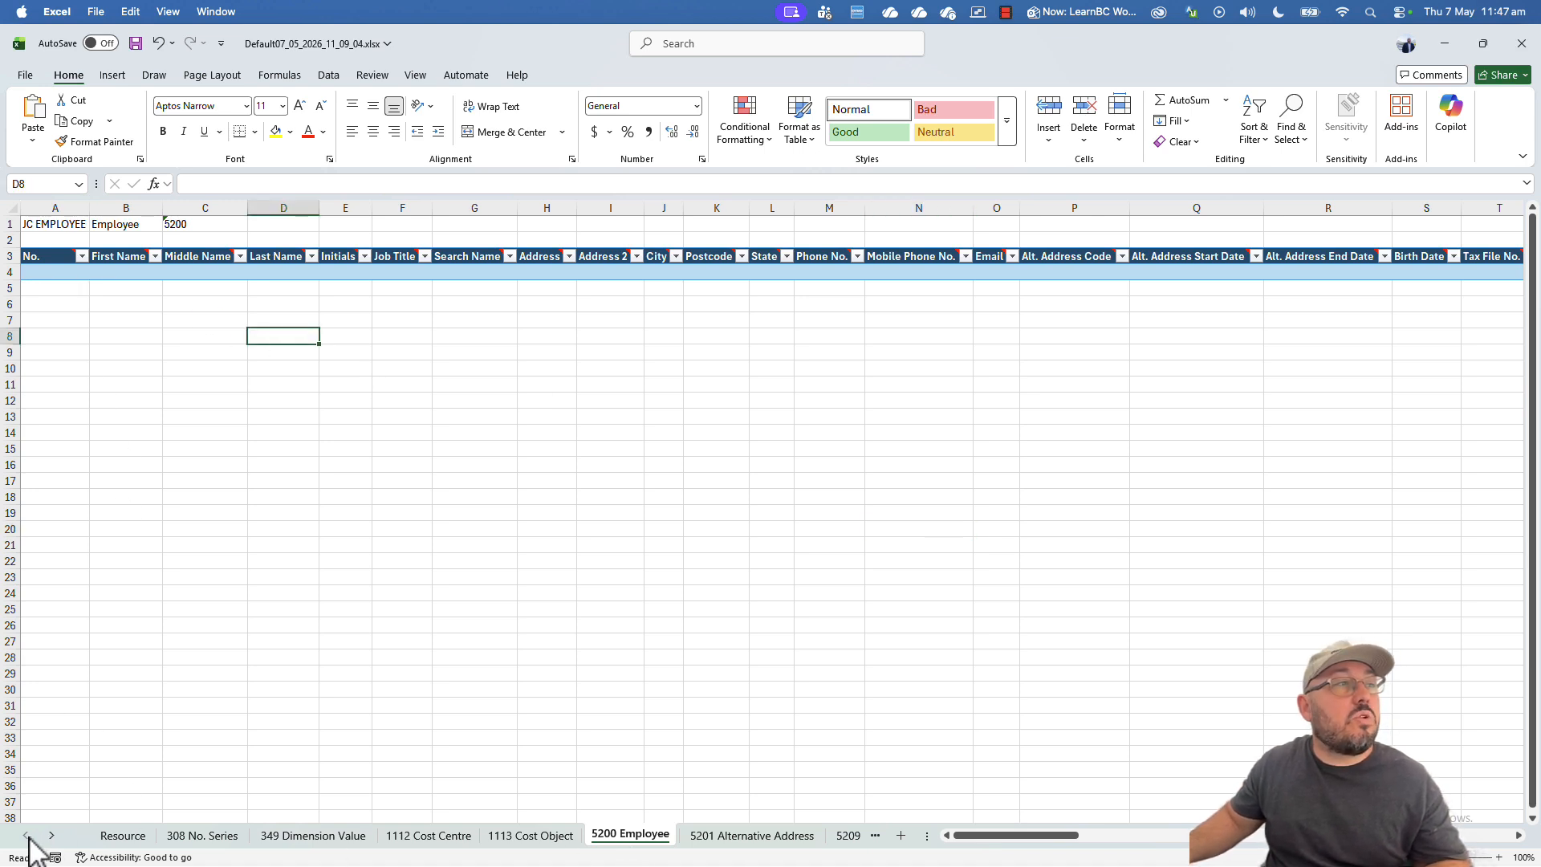
Review the workbook sheets from Resource through No. Series, Dimension Value, Cost Centre, Cost Object and Employee to 5201 Alternative Address.
click(125, 838)
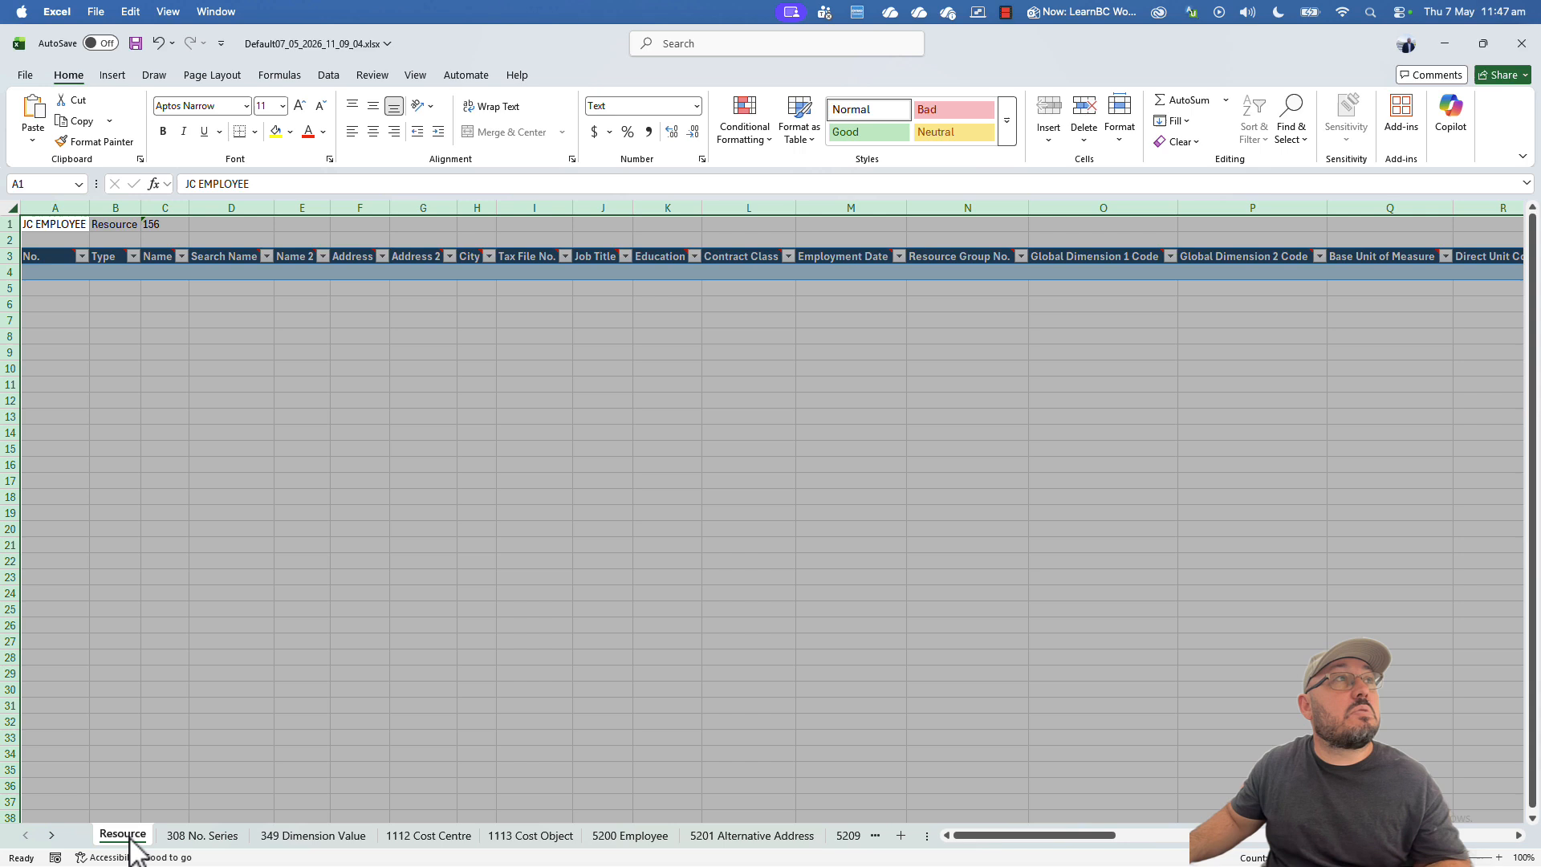
click(204, 838)
click(311, 837)
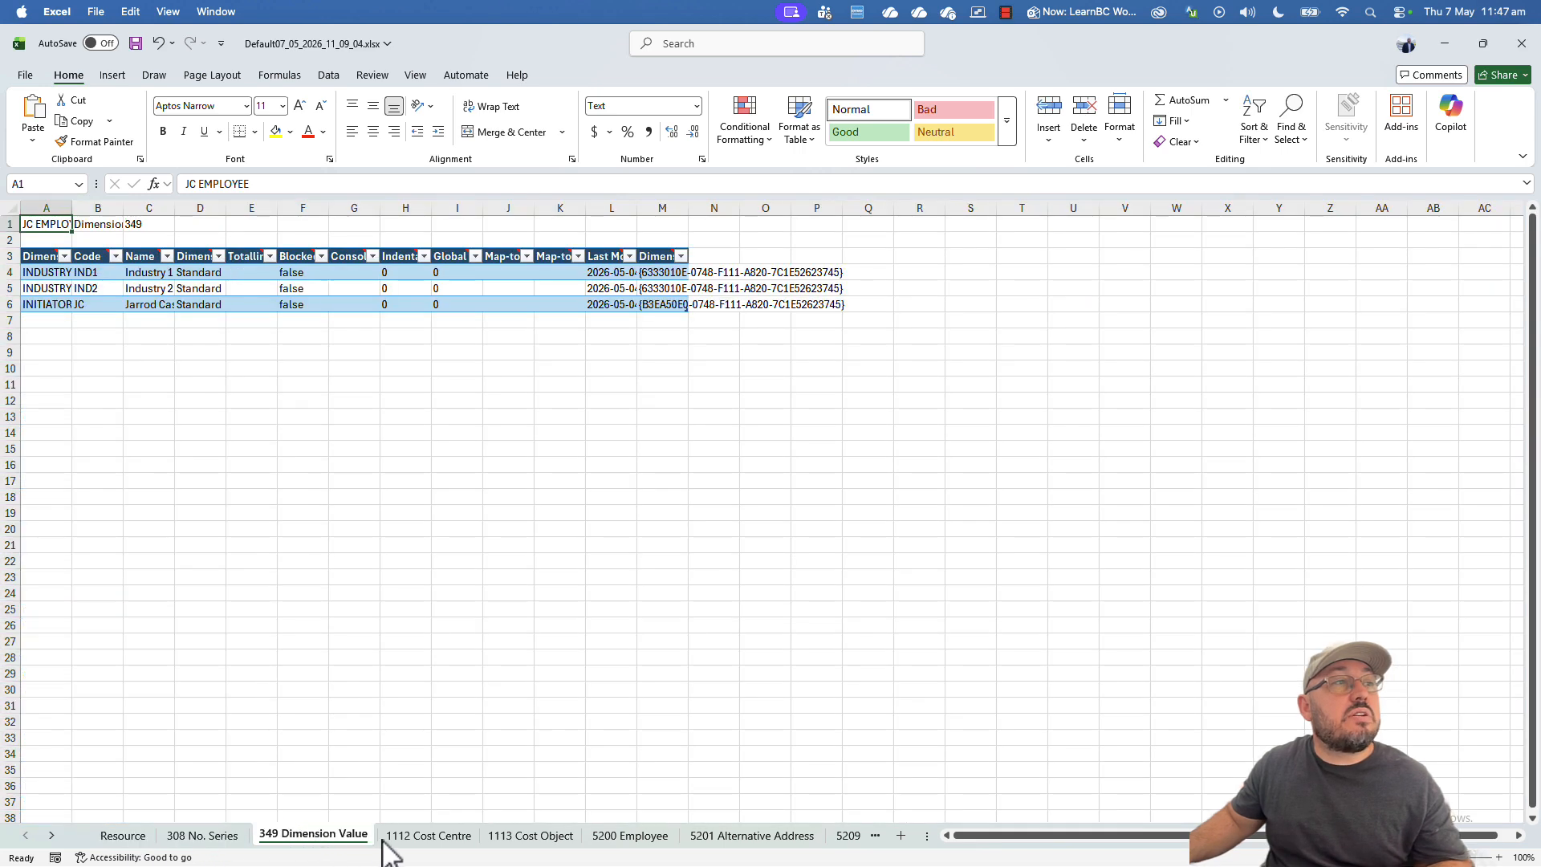
click(441, 838)
click(539, 847)
click(635, 843)
click(743, 841)
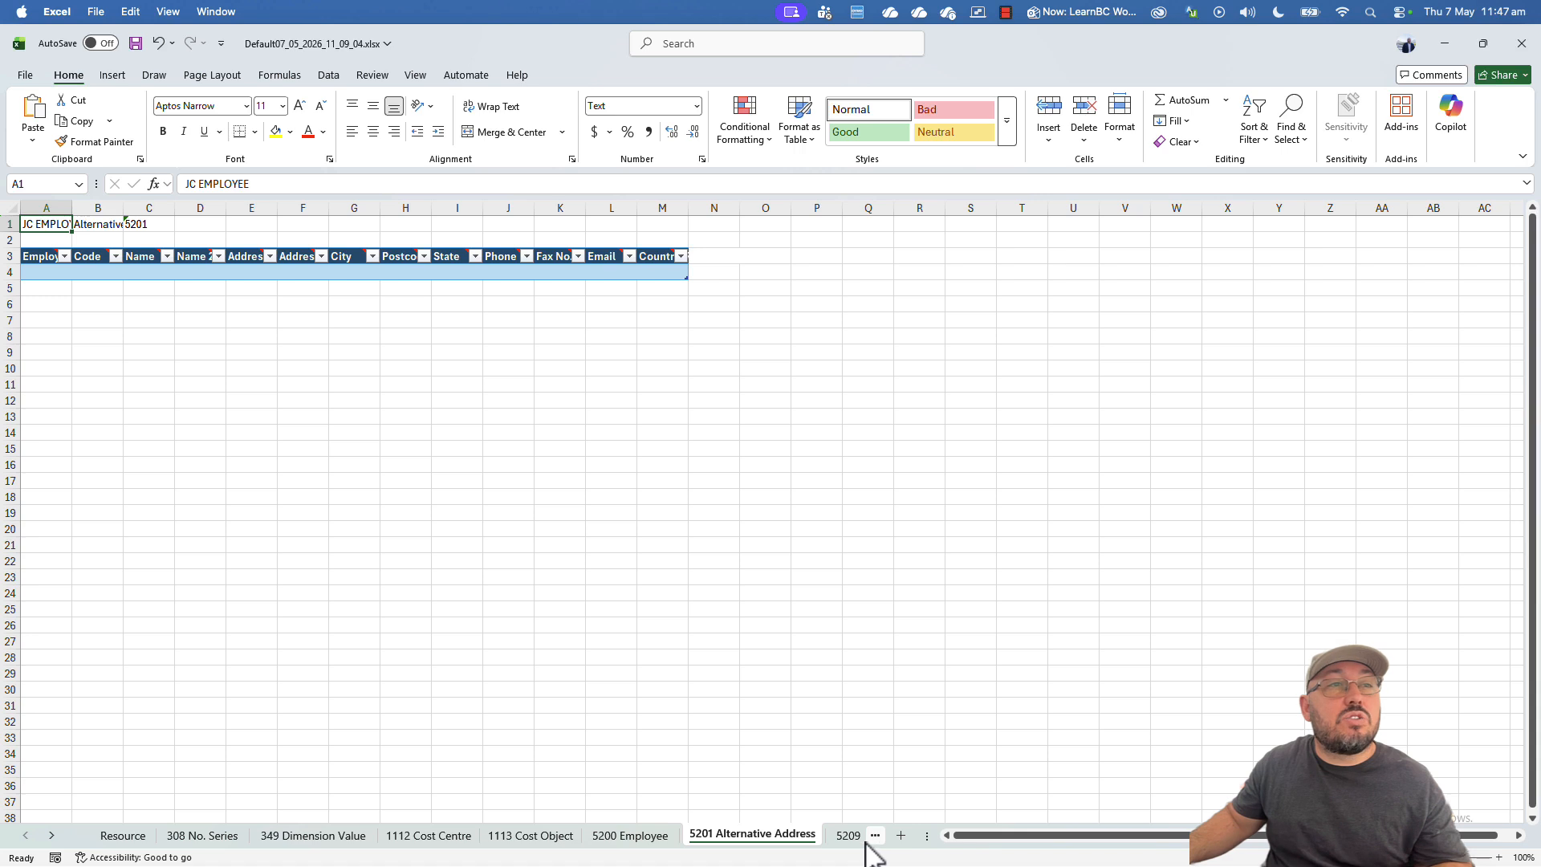
Review the remaining sheets from 5209 Union through Cause of Inactivity, Employment Contract, Employee Statistics Group and Employee Posting Group to 5226 Nationality.
click(854, 838)
click(855, 839)
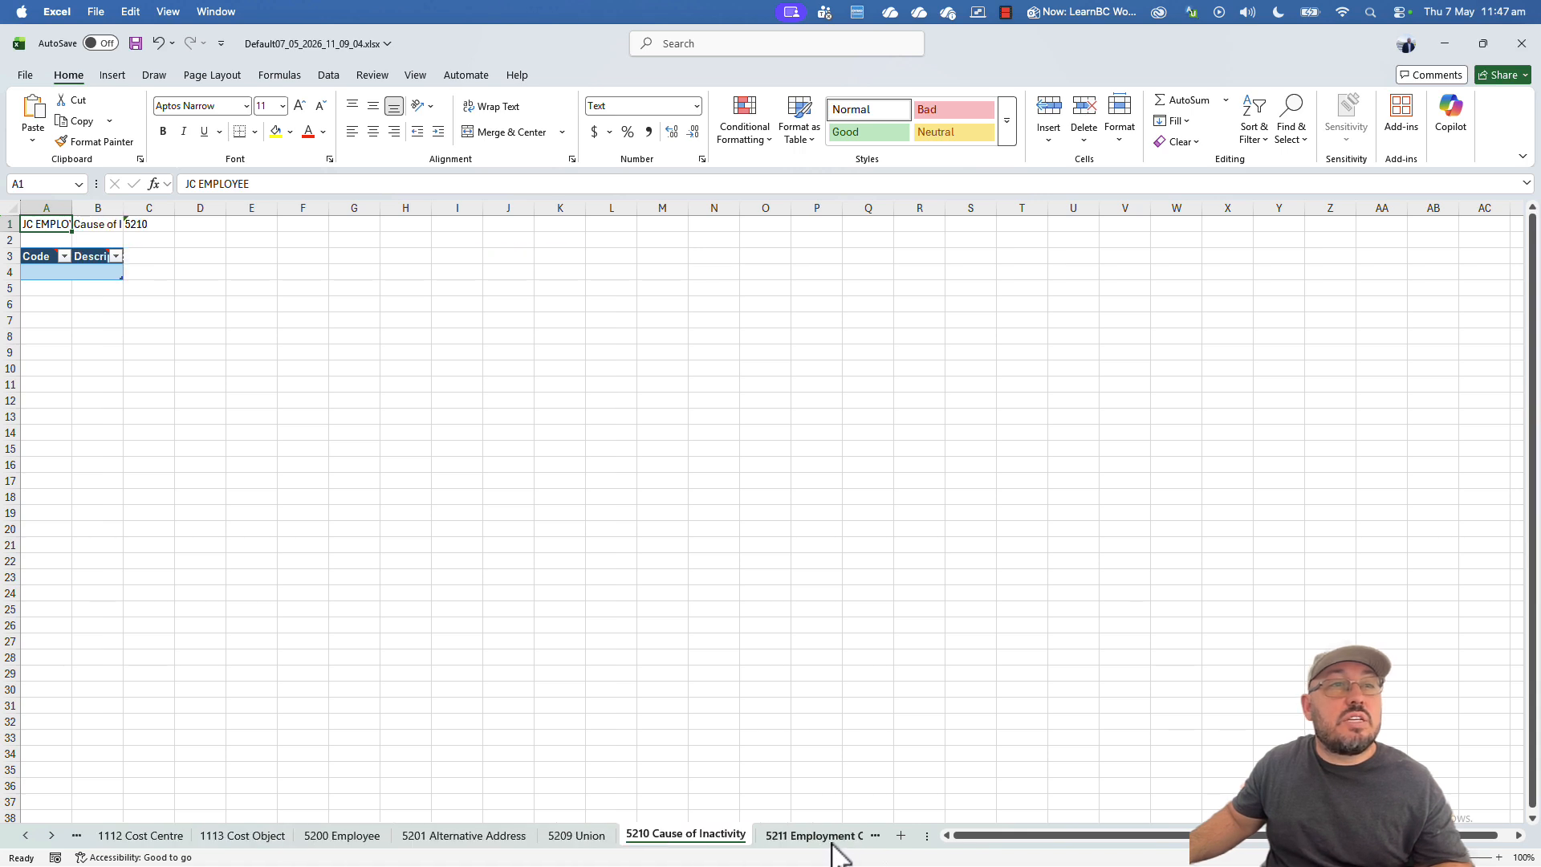
click(812, 841)
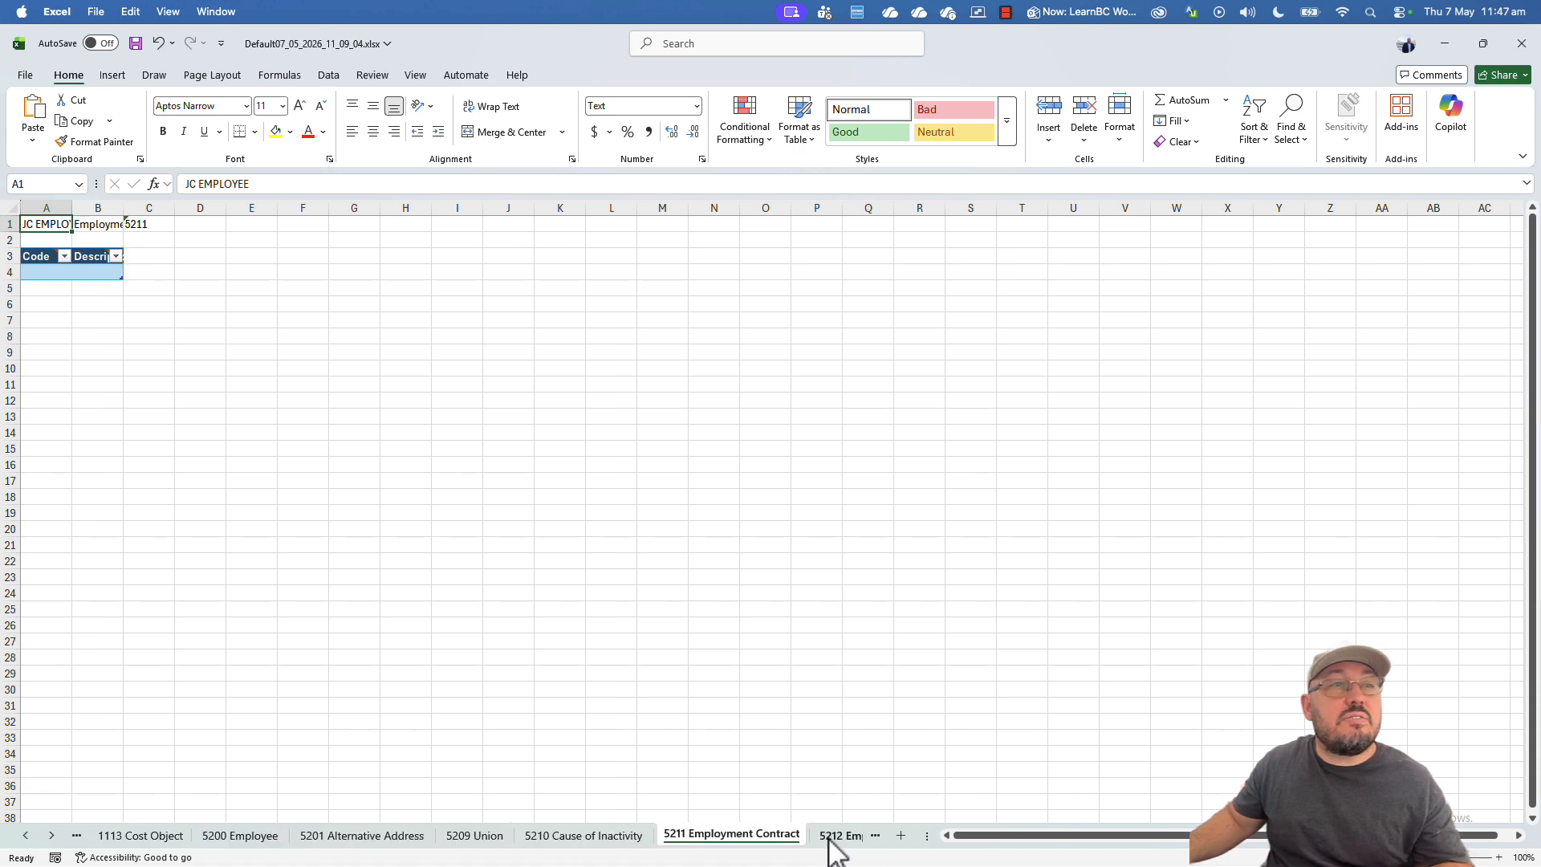
click(841, 839)
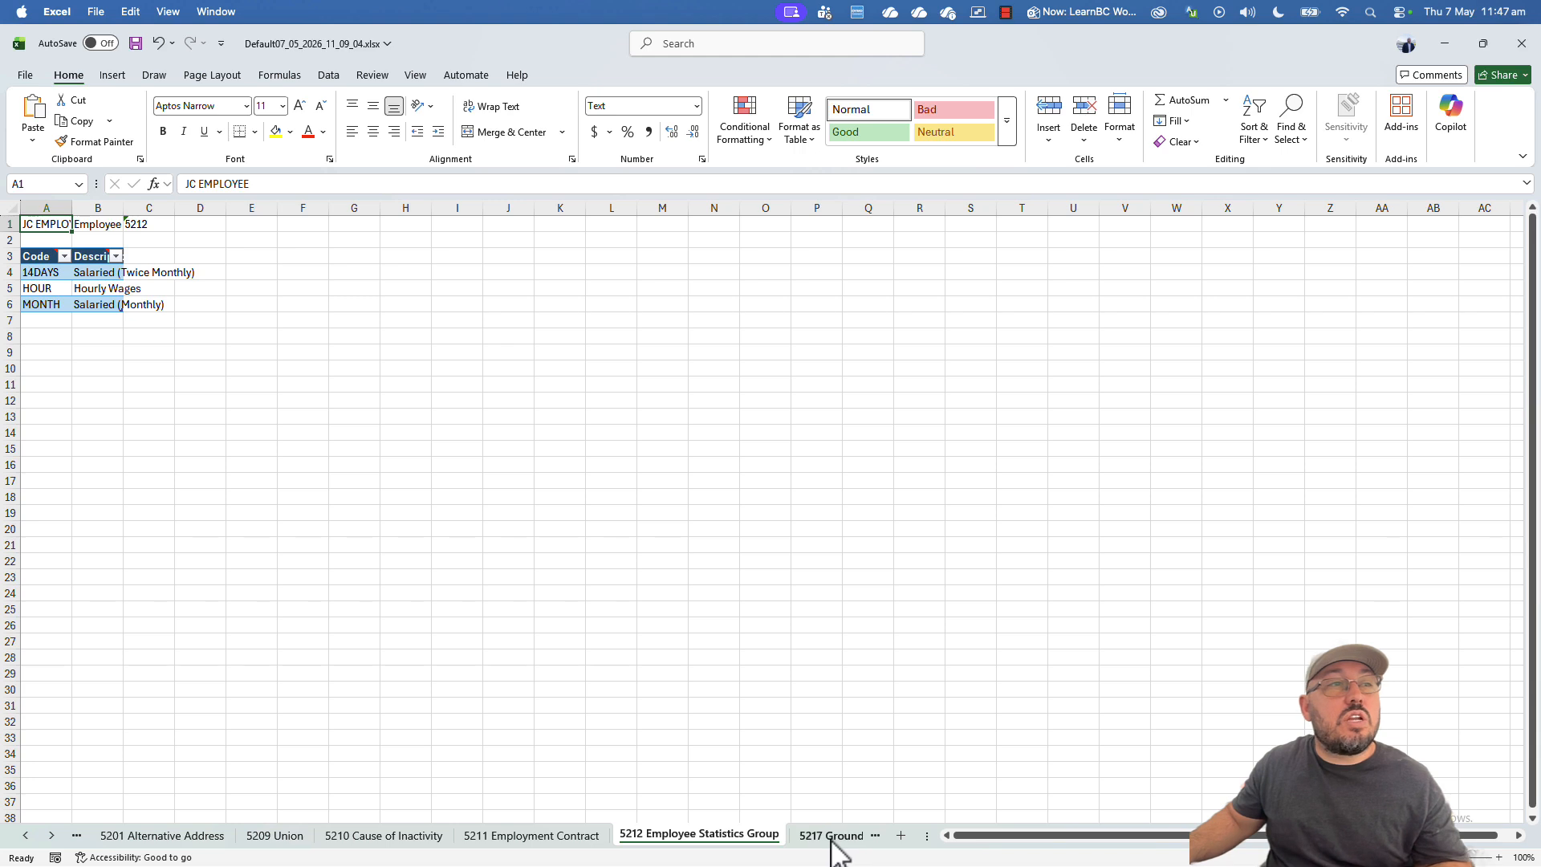
click(832, 839)
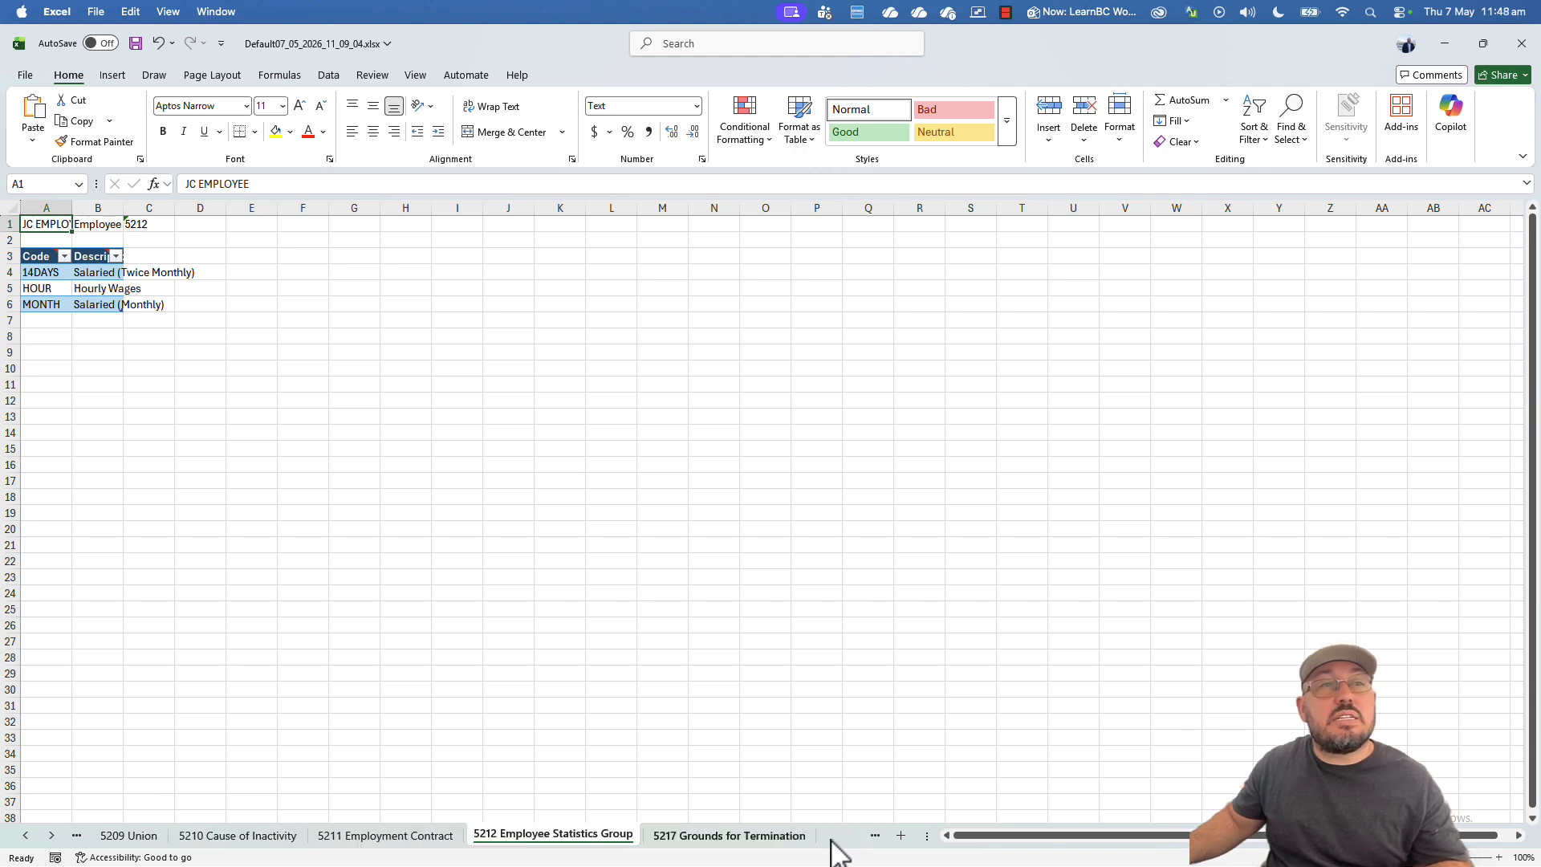
click(833, 840)
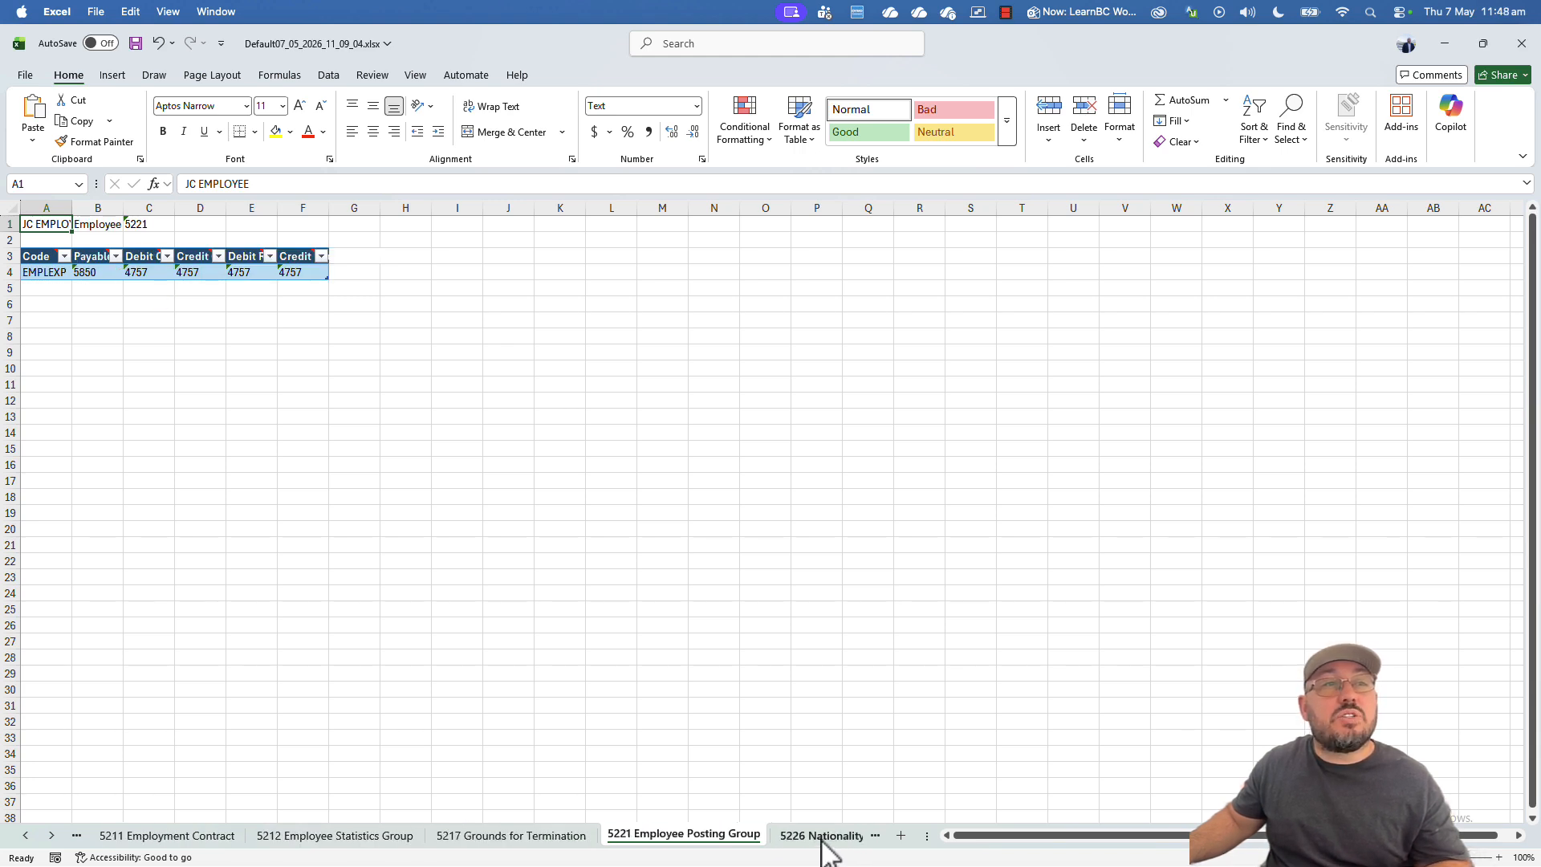
click(825, 839)
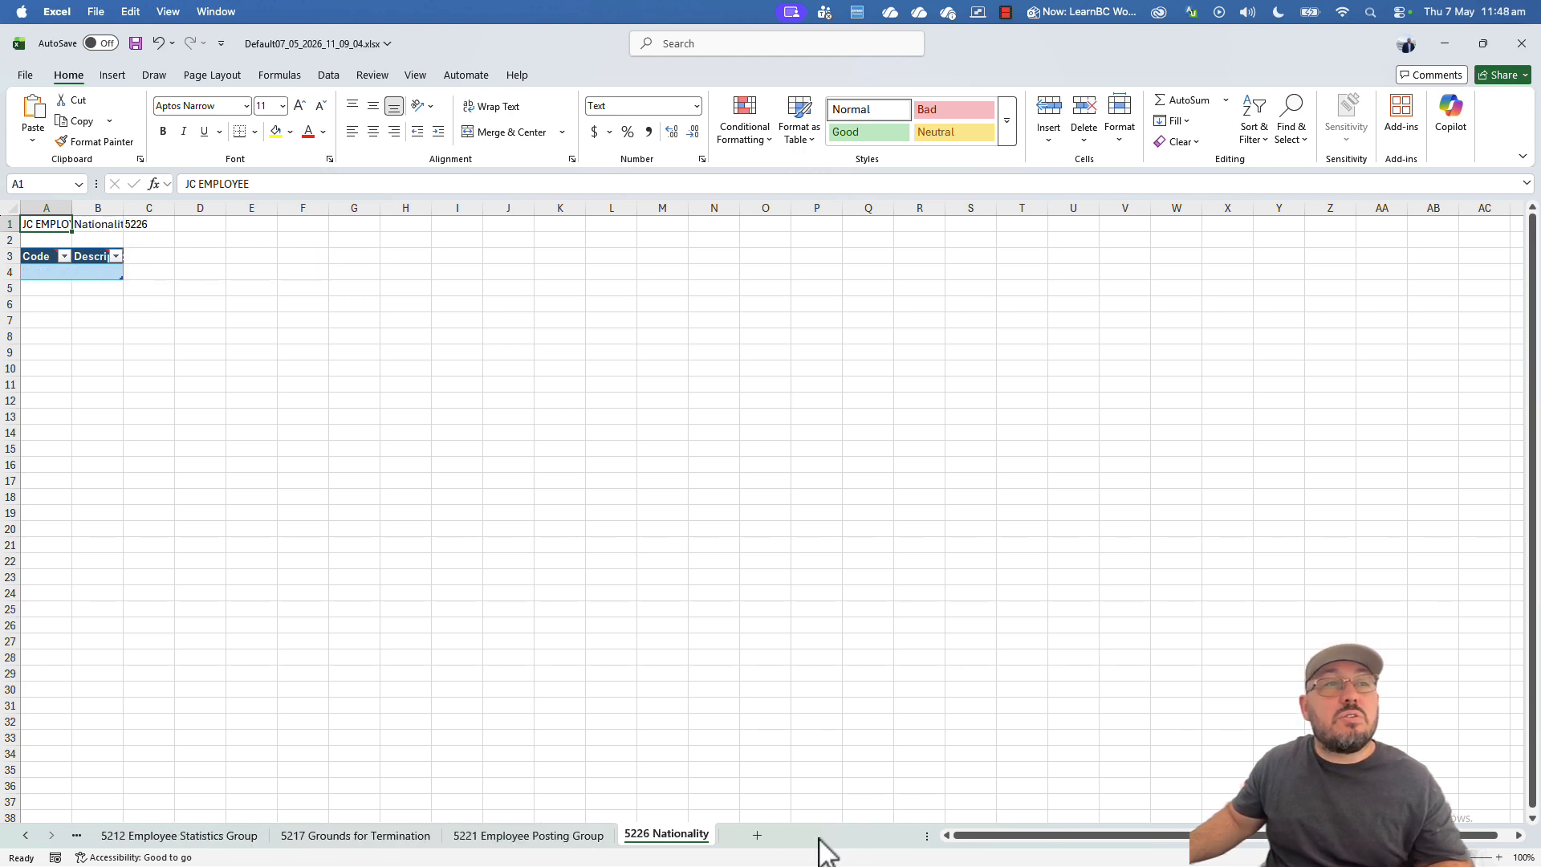
Revisit the 5221 Employee Posting Group sheet and bring the workbook's earlier sheet names back into view.
click(509, 837)
click(457, 497)
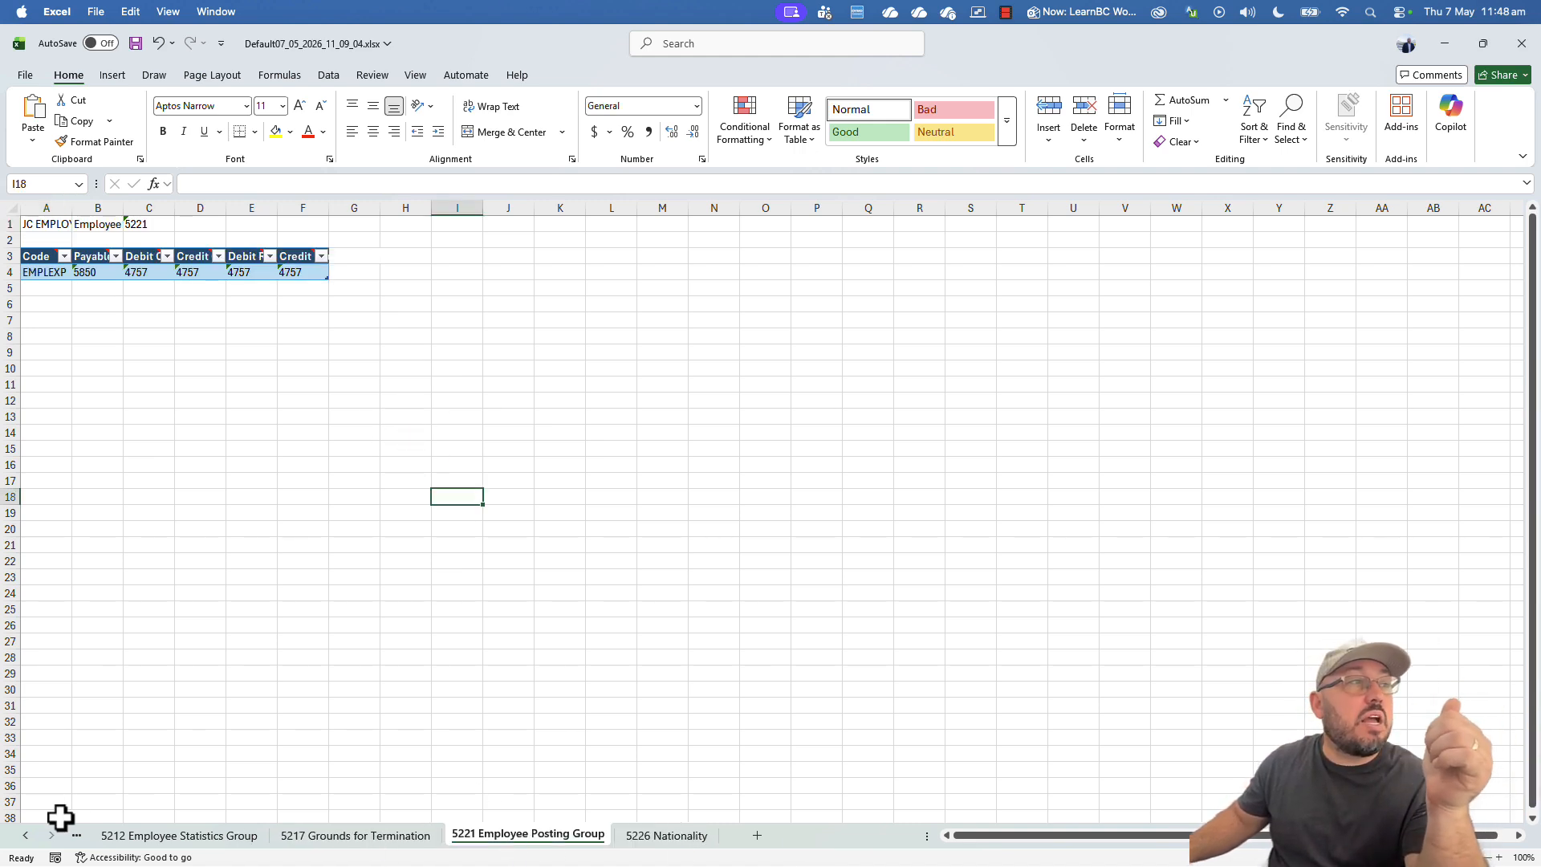
click(26, 836)
click(26, 836)
click(26, 836)
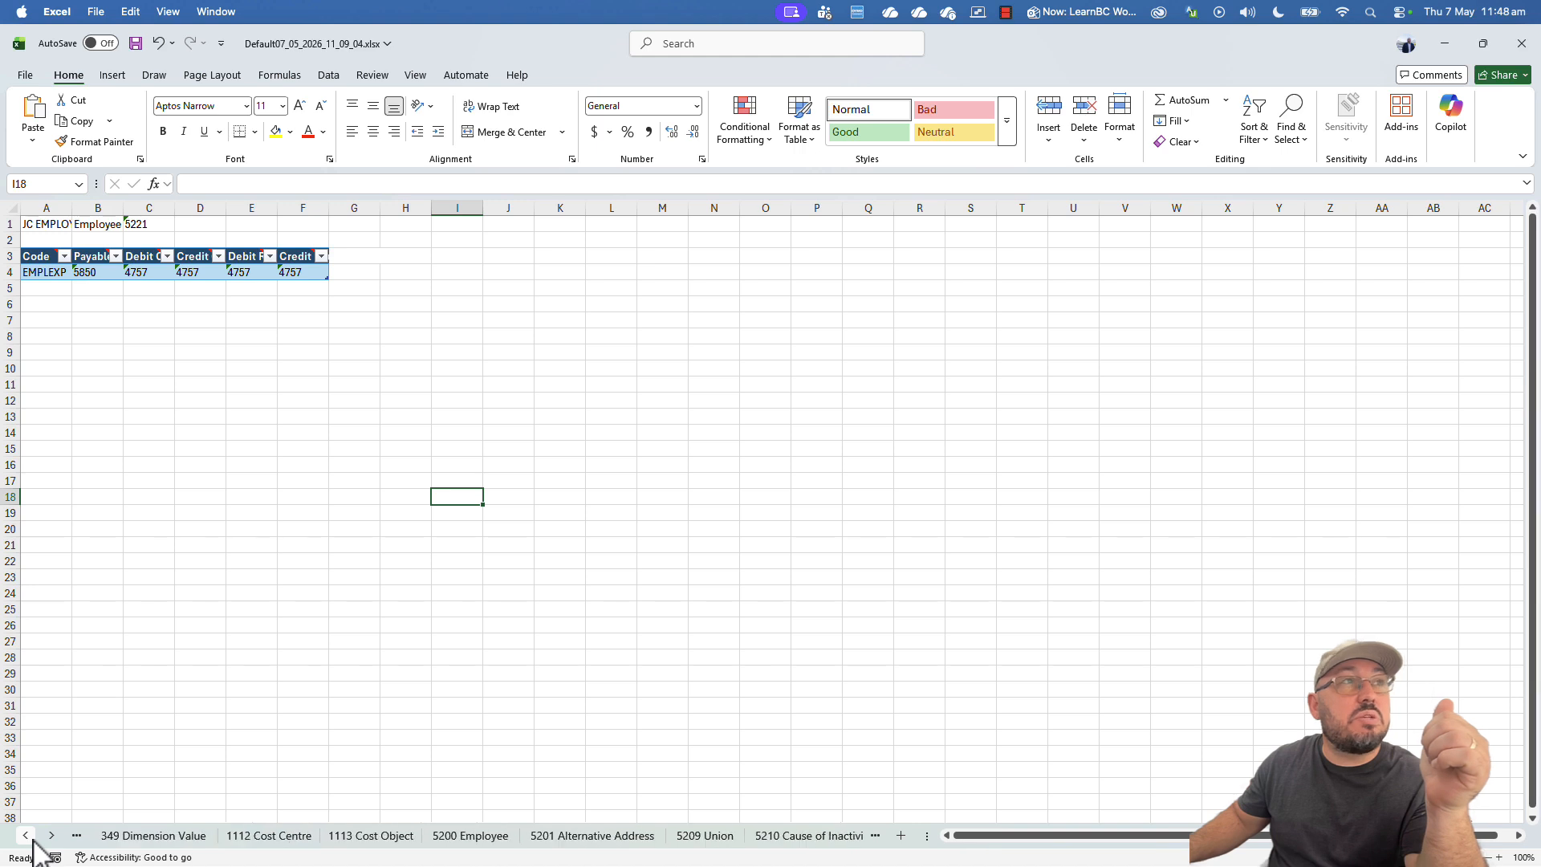
click(26, 836)
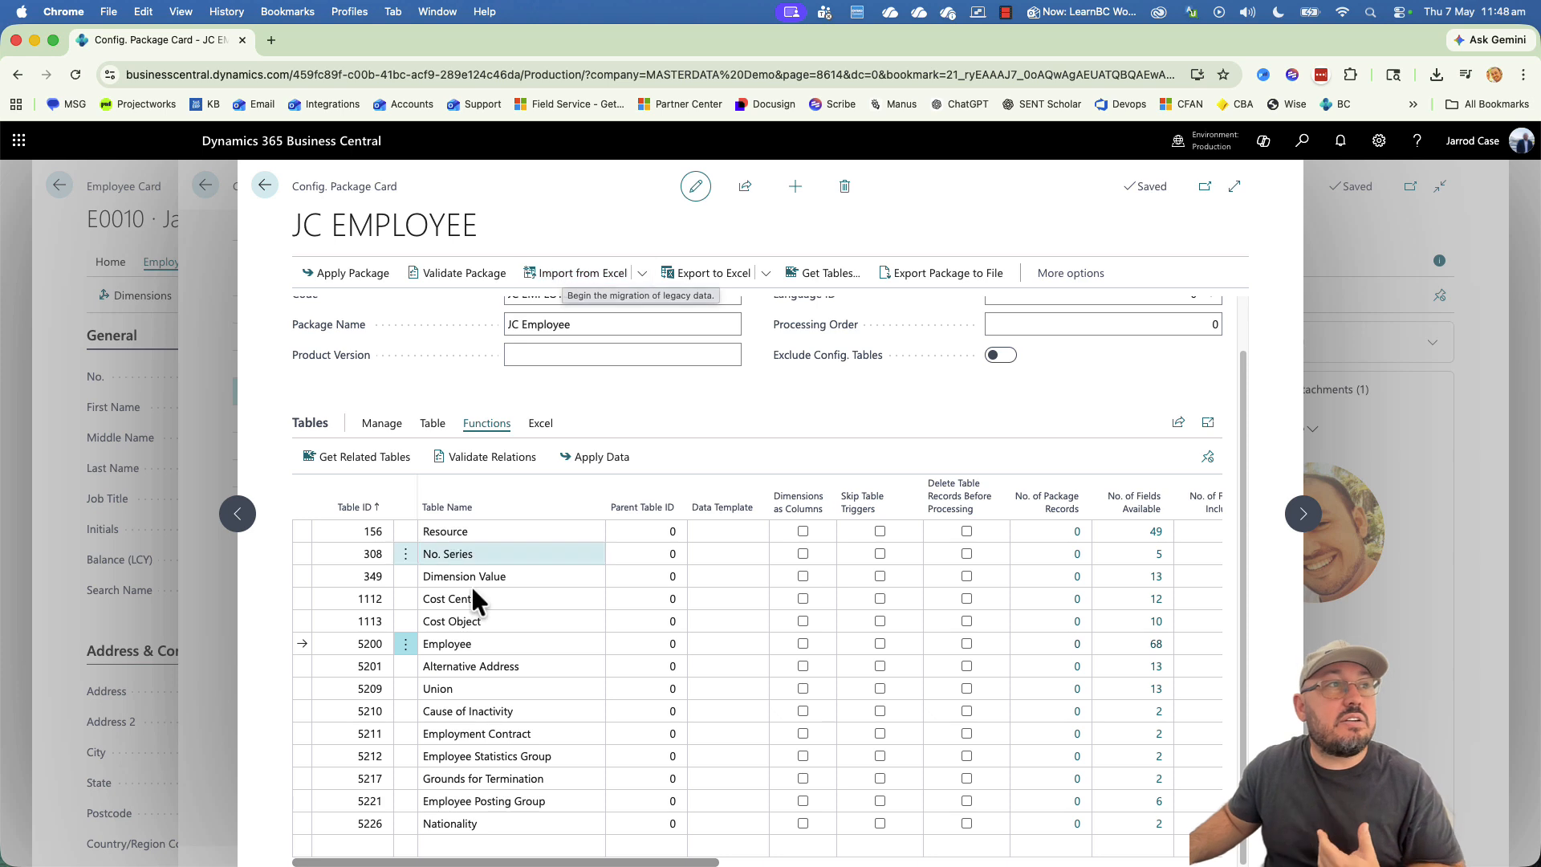
Select the Union table in the package's table list and show the Excel export and import actions for the tables.
click(458, 691)
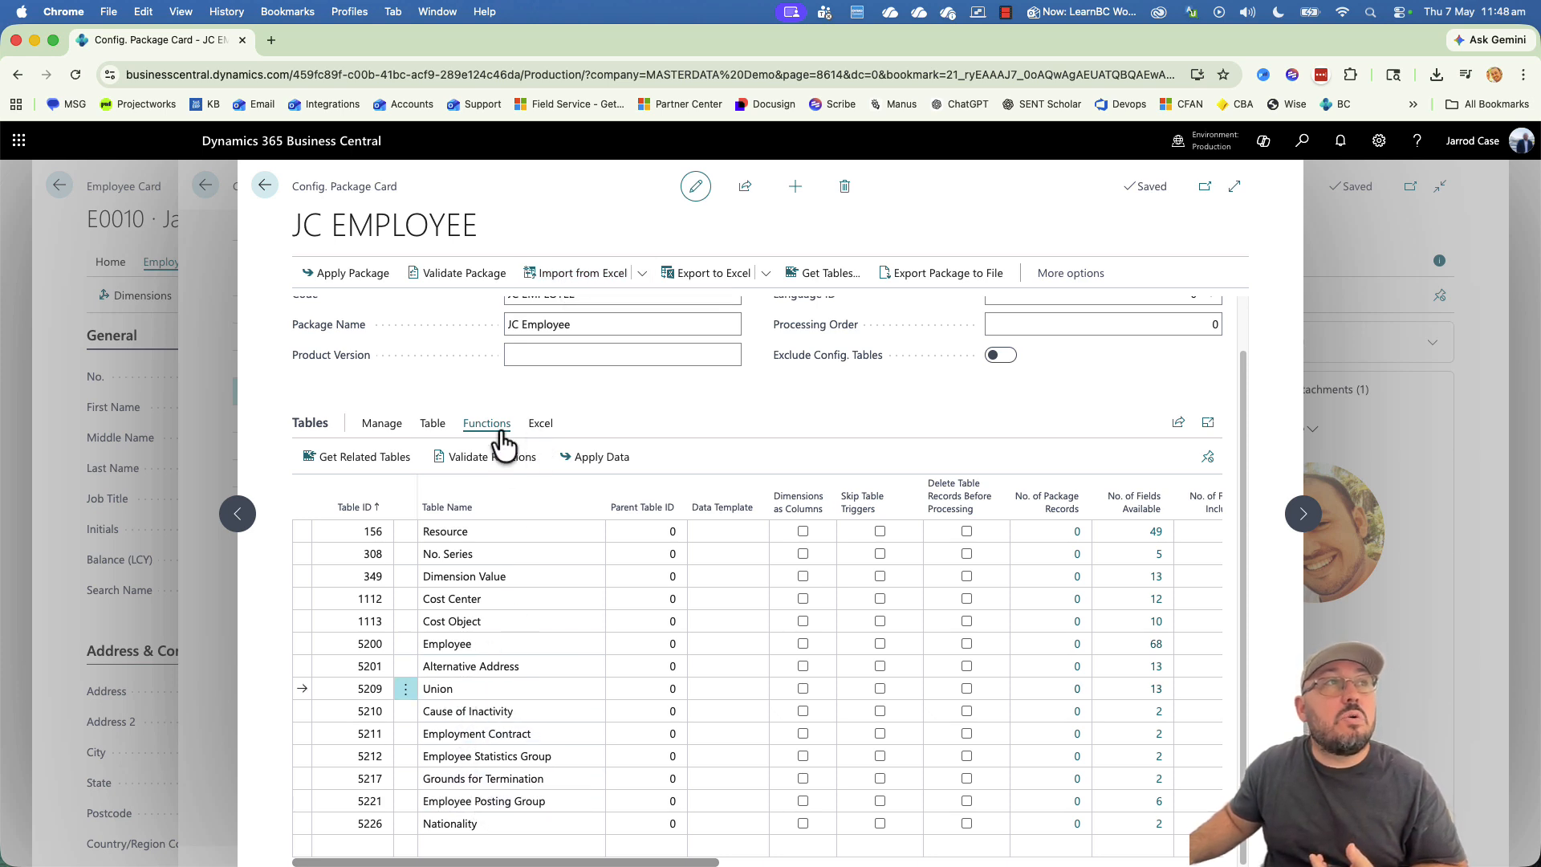
click(533, 426)
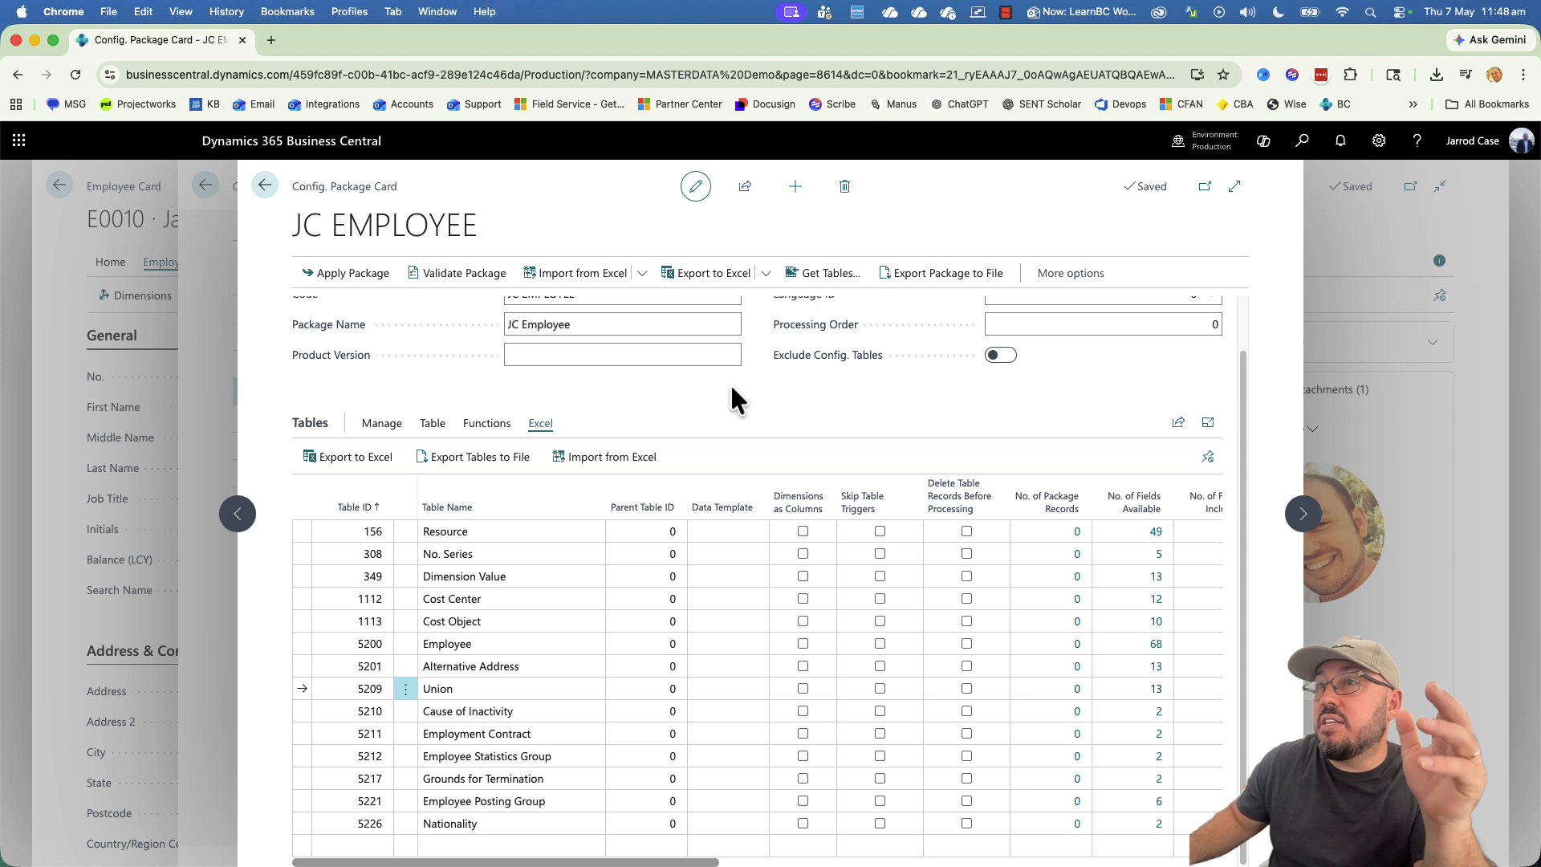
scroll(753, 552, up, 2)
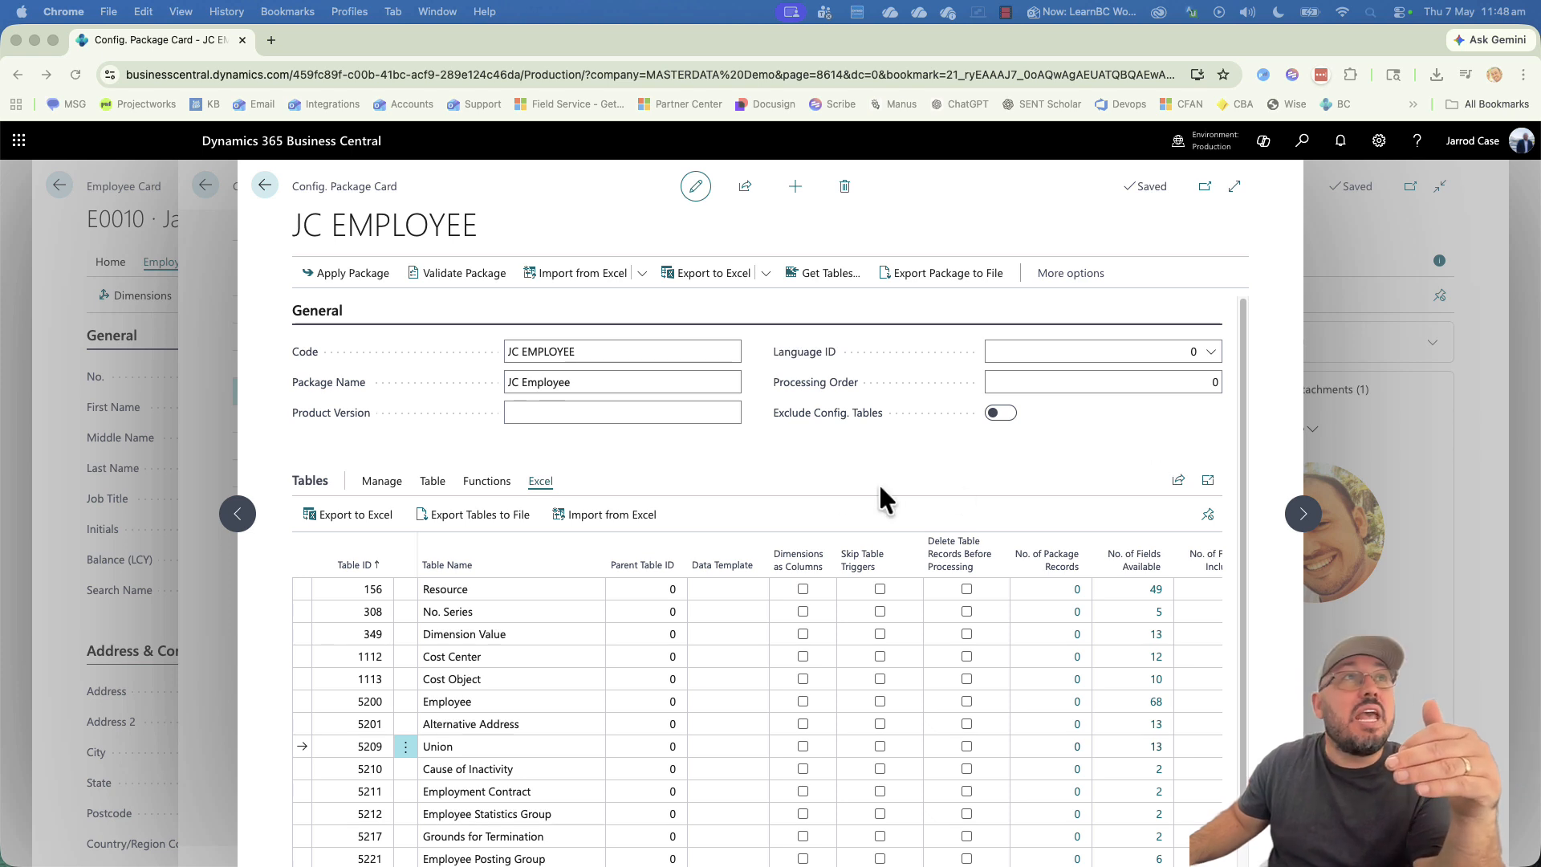
Close the JC EMPLOYEE package card and the configuration packages list to return to the employee card.
click(264, 185)
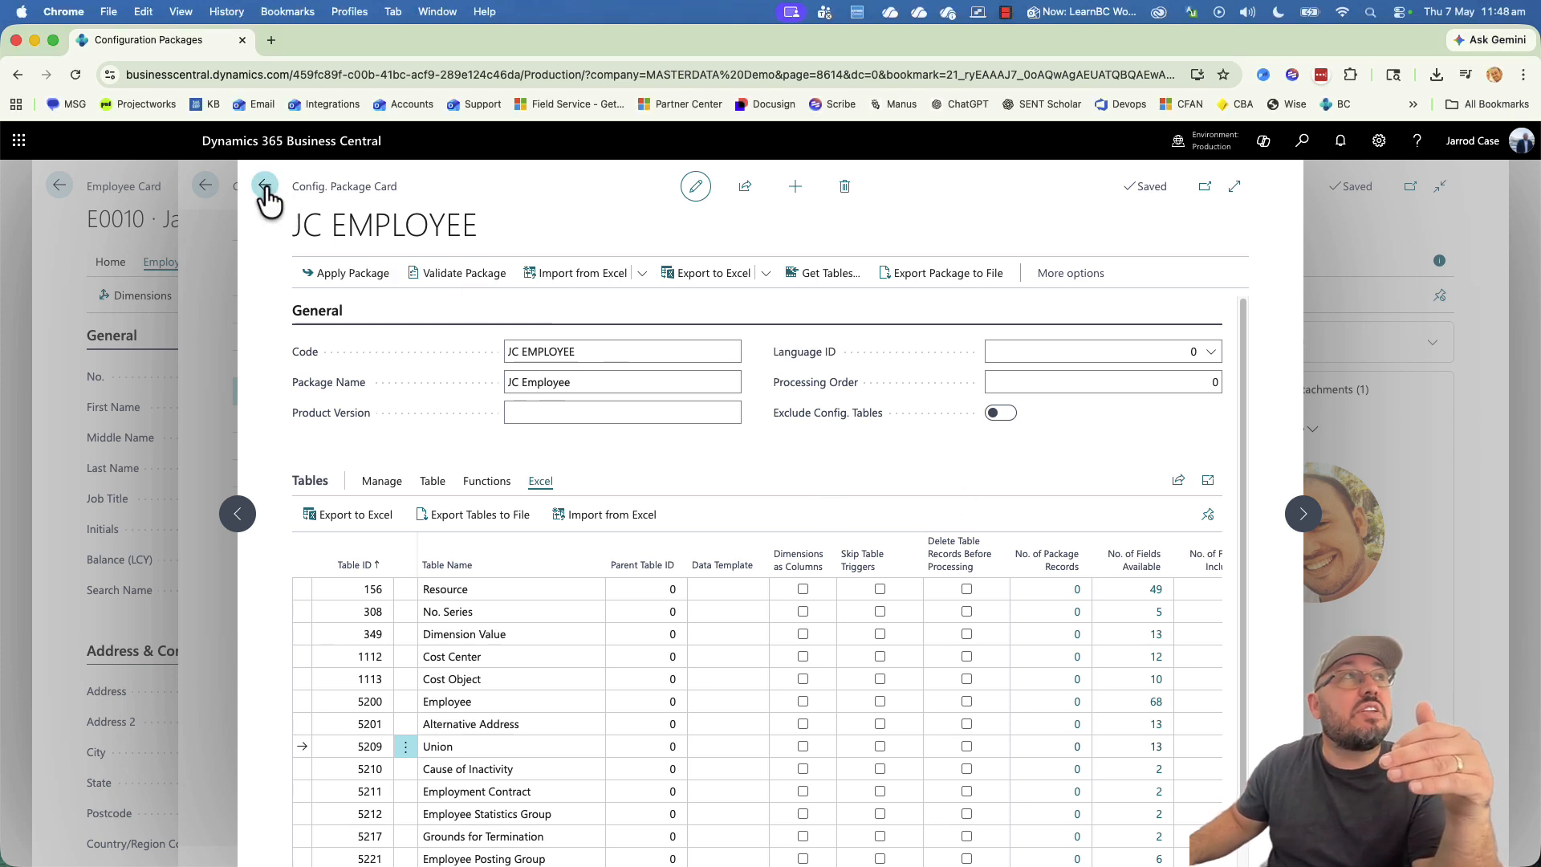
click(345, 191)
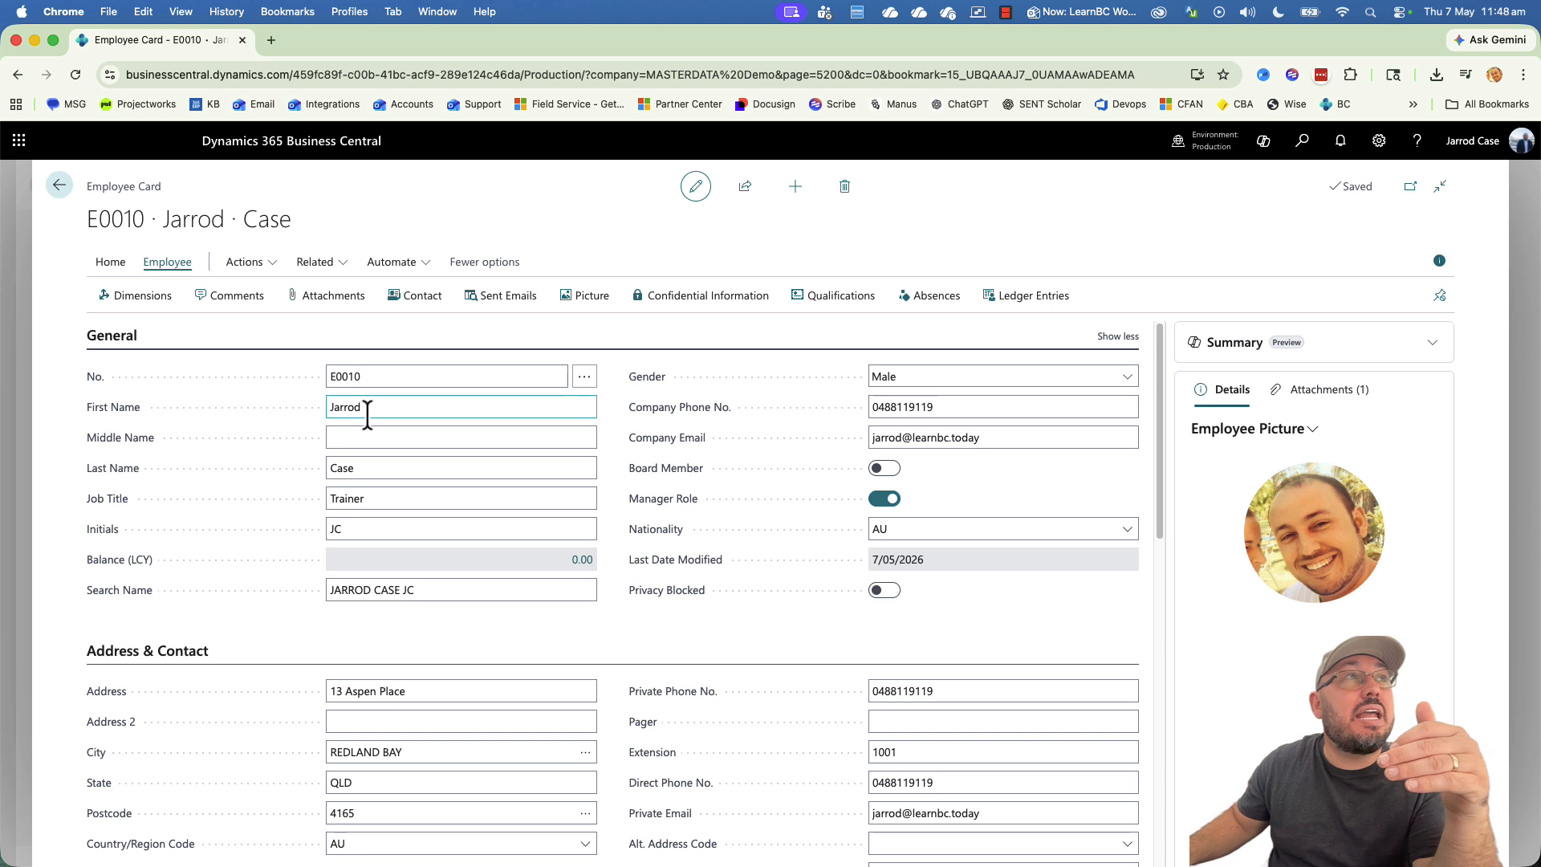
click(462, 442)
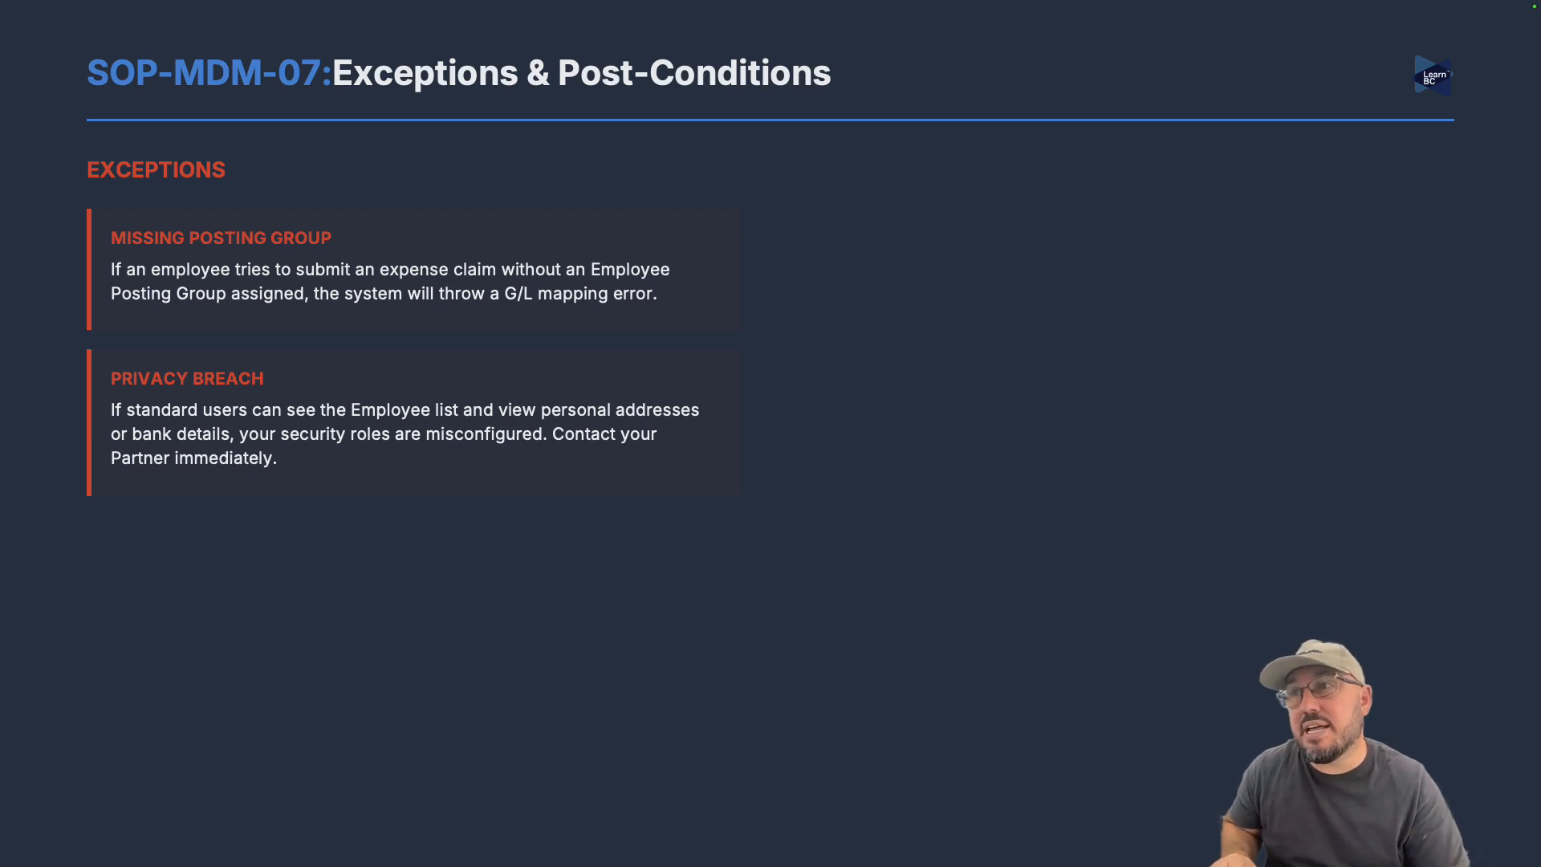
key(Right)
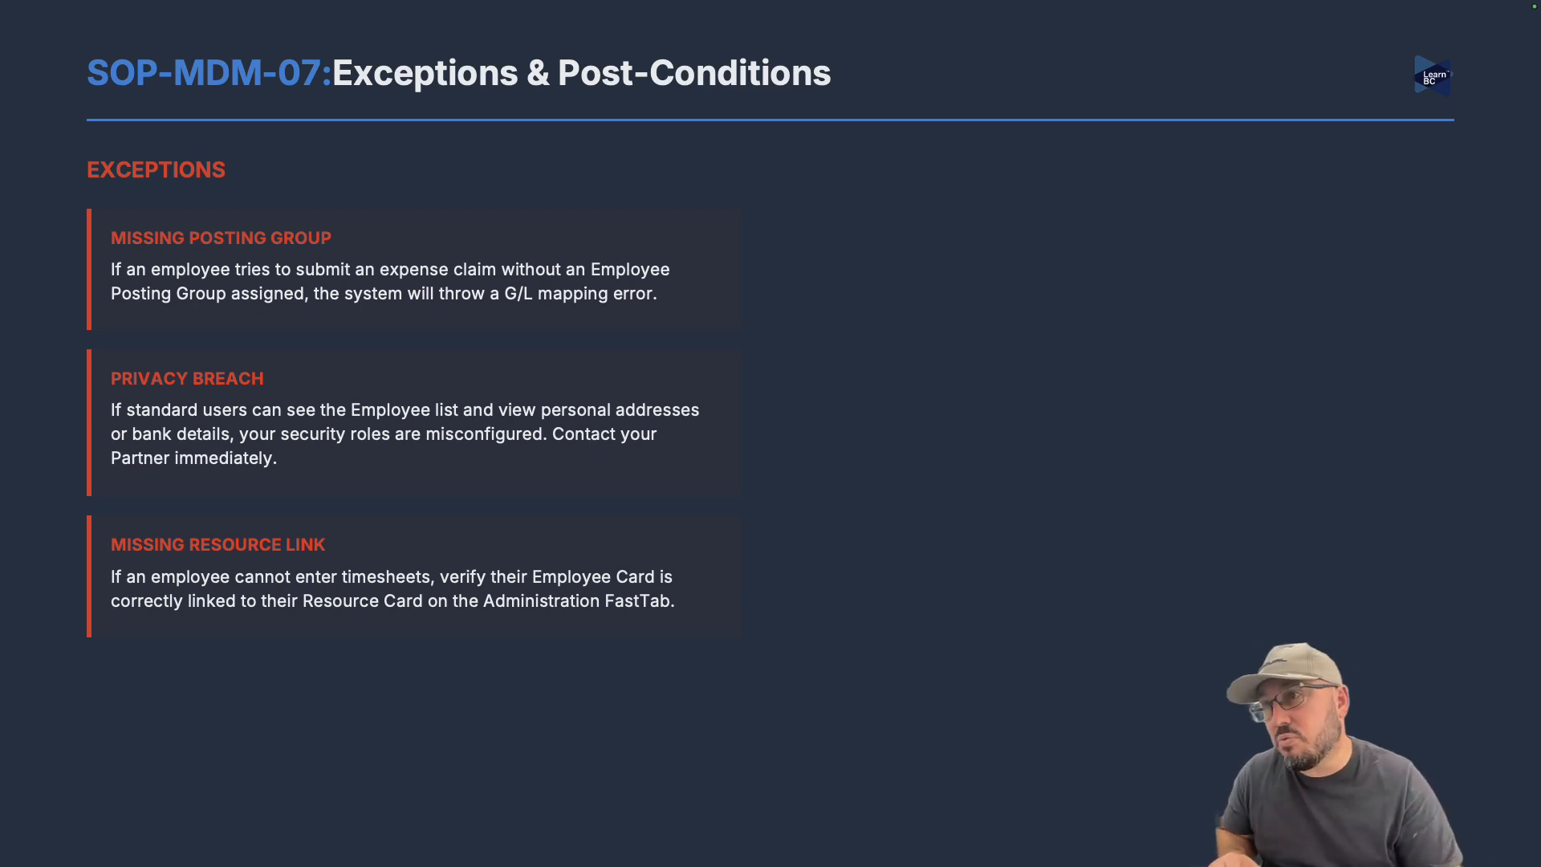
key(Right)
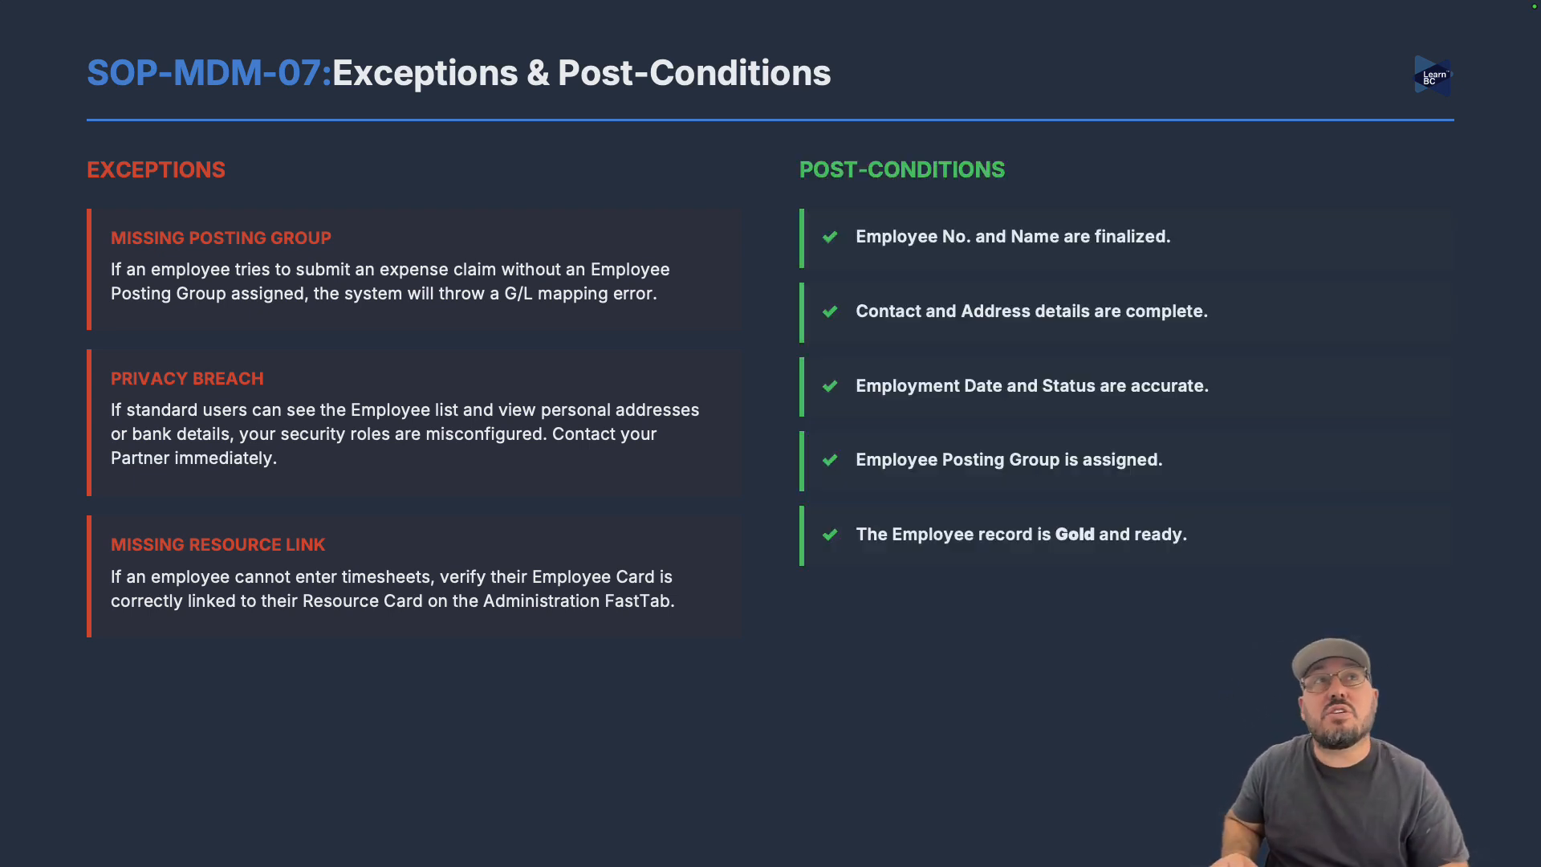